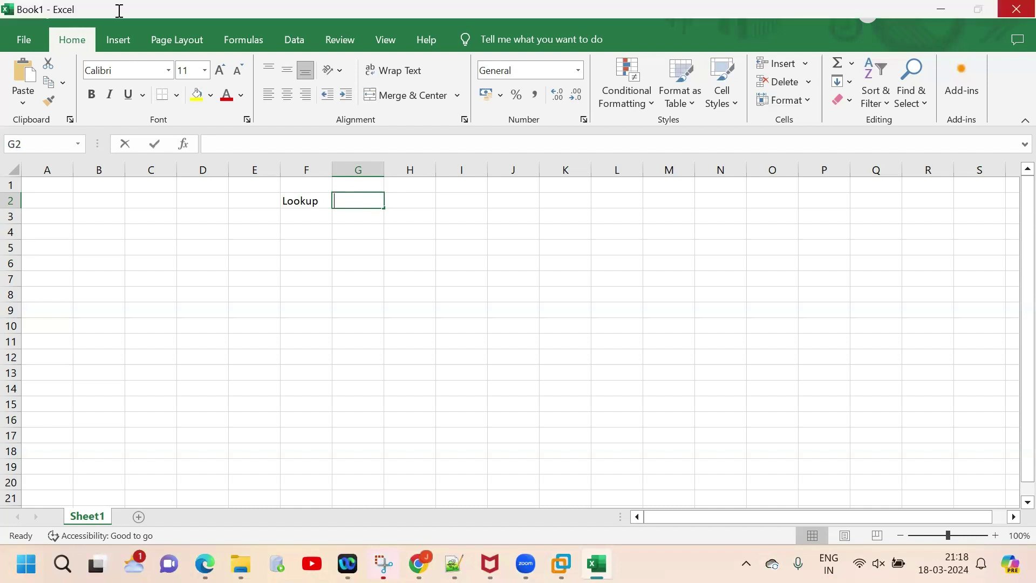
# Step: Enter 'Join' in G2 beside Lookup and remove the duplicated text
pyautogui.write('JoinJoin')
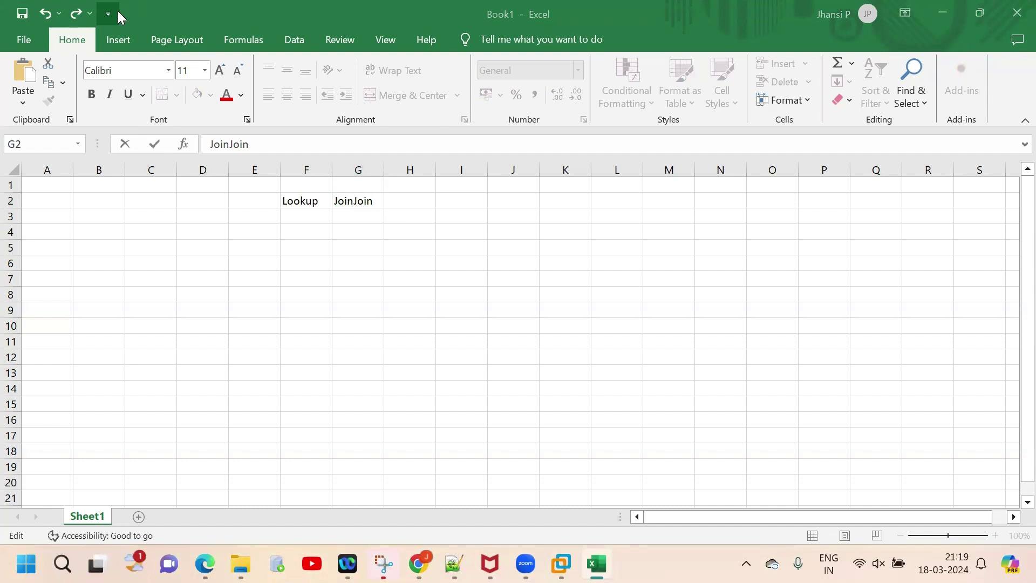
pyautogui.click(357, 201)
pyautogui.press('BackSpace')
pyautogui.press('BackSpace')
pyautogui.press('BackSpace')
pyautogui.press('BackSpace')
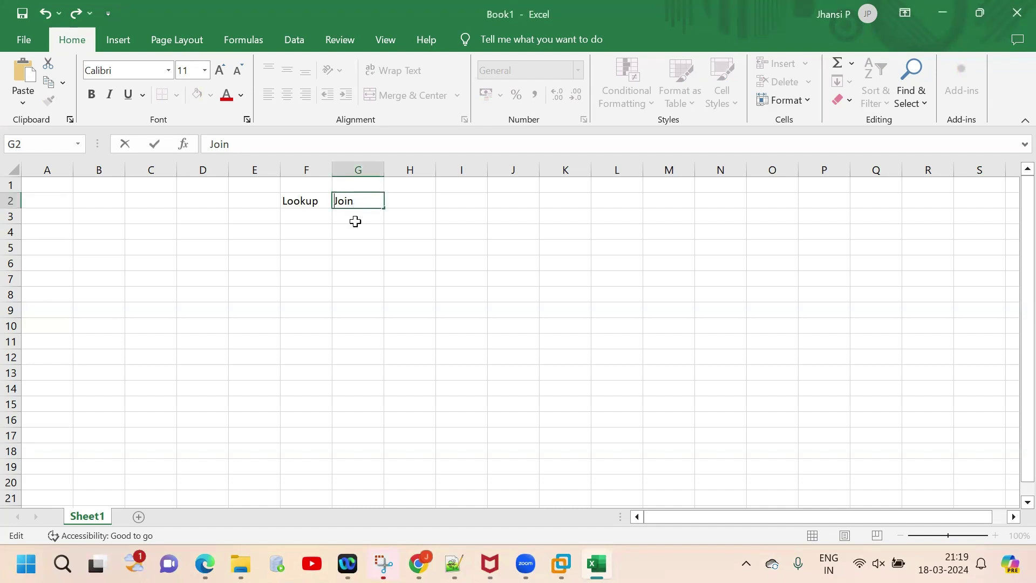
pyautogui.click(297, 220)
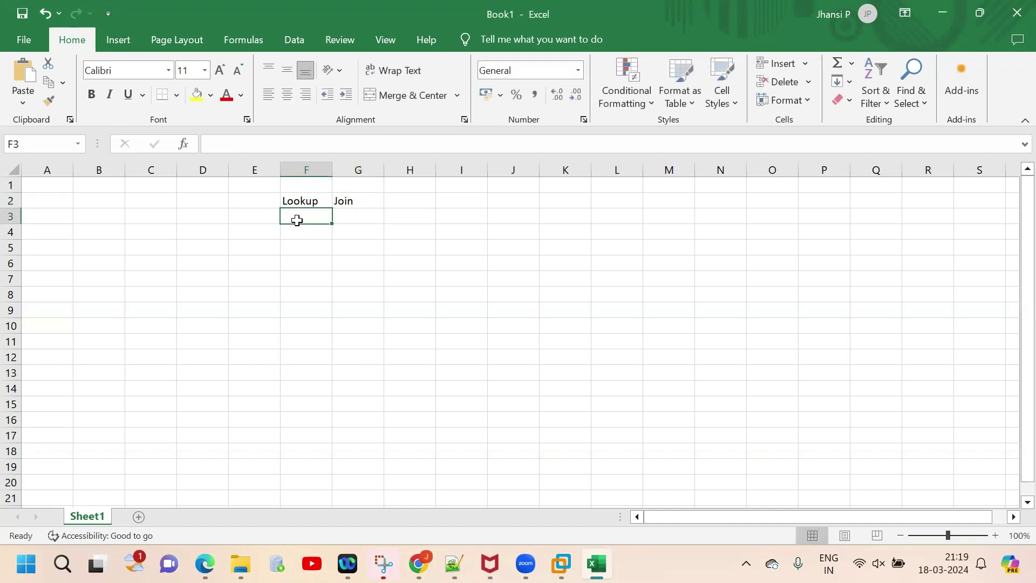
# Step: Label E3 'functioanl' and enter 'left join and inner join' in F3
pyautogui.click(264, 215)
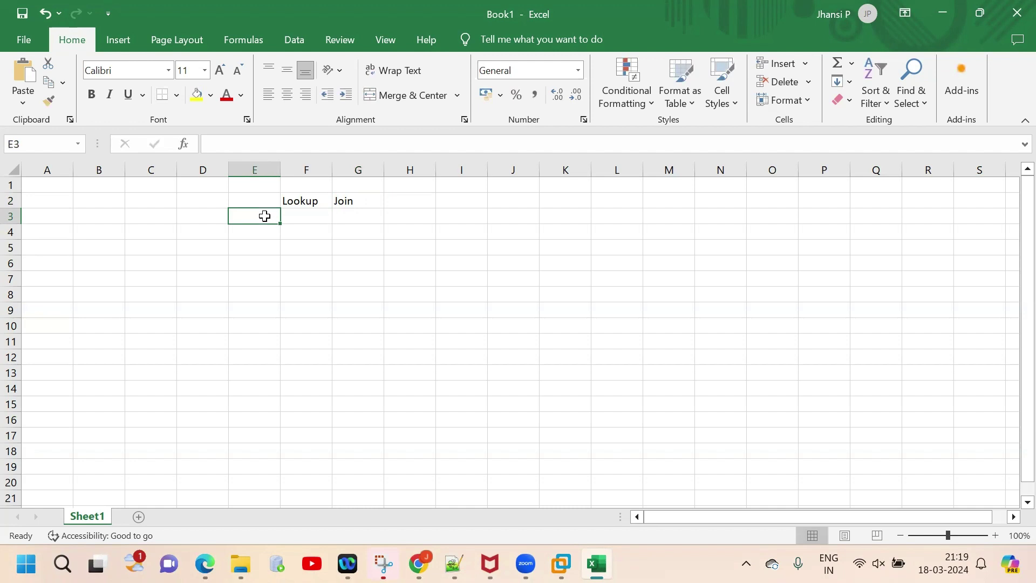
pyautogui.write('functioanlit')
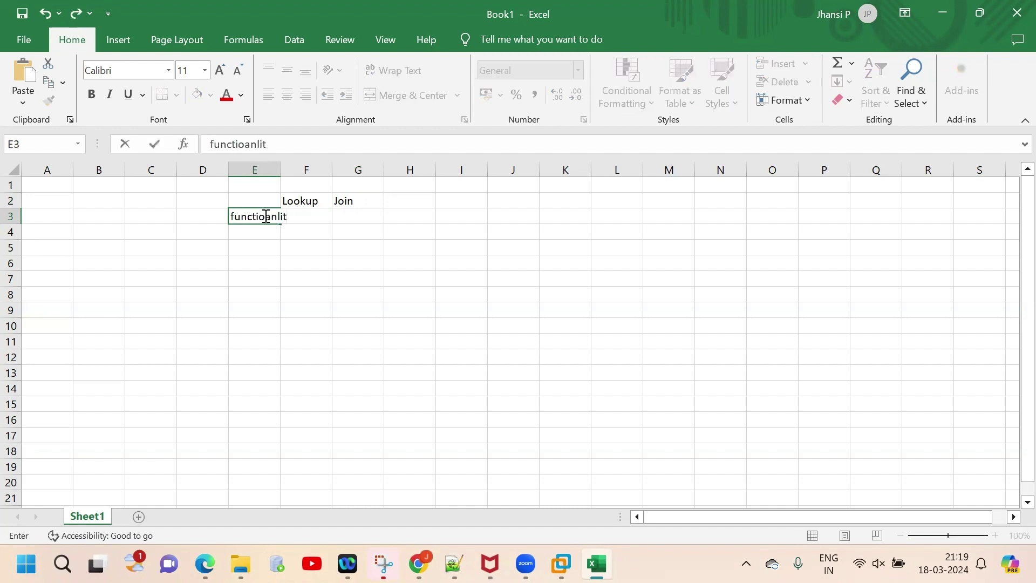
pyautogui.press('Tab')
pyautogui.write('fo')
pyautogui.press('BackSpace')
pyautogui.press('BackSpace')
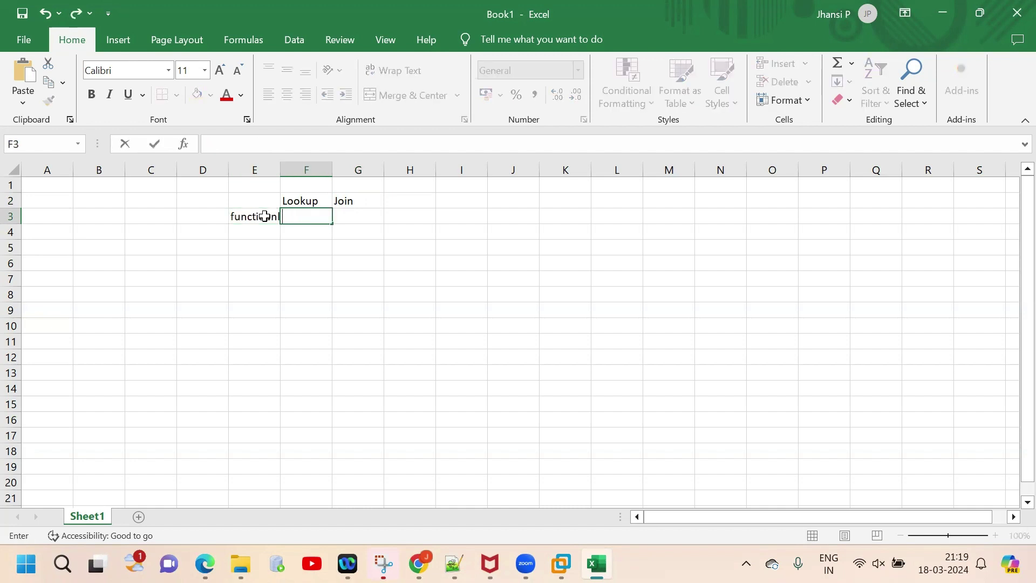
pyautogui.write('left join and inner ')
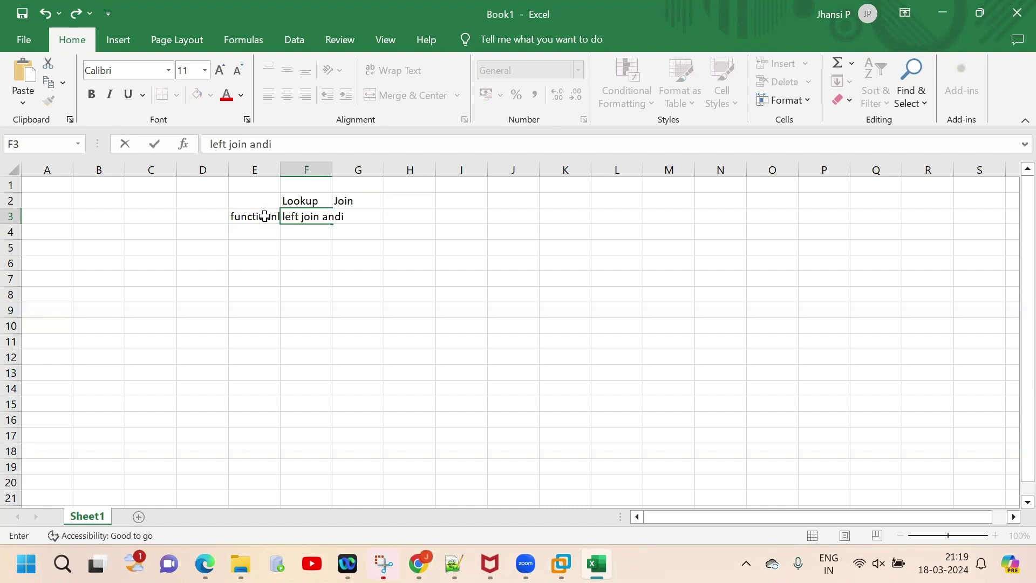
pyautogui.write('join')
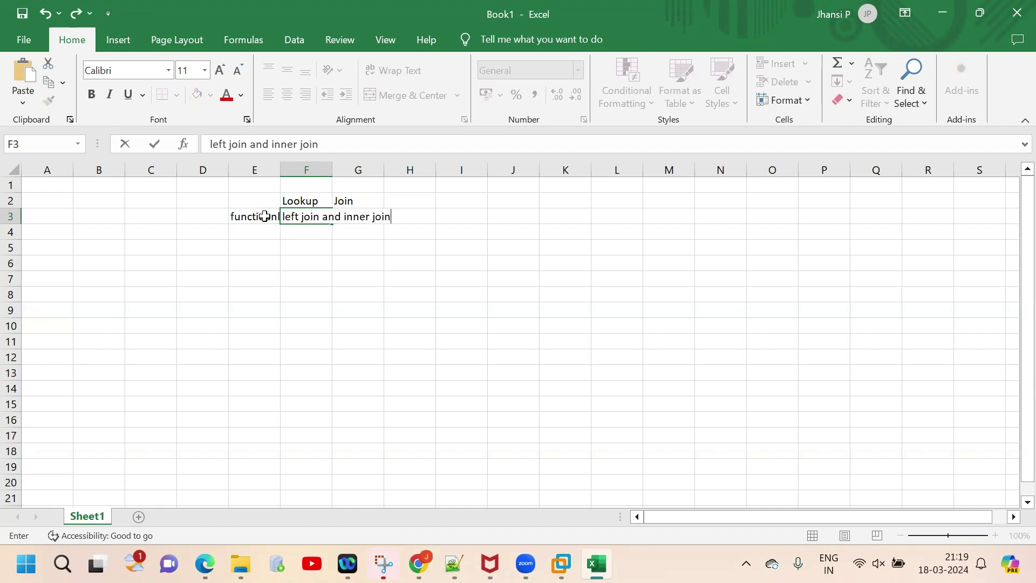
pyautogui.press('Tab')
pyautogui.moveTo(384, 165); pyautogui.dragTo(356, 164)
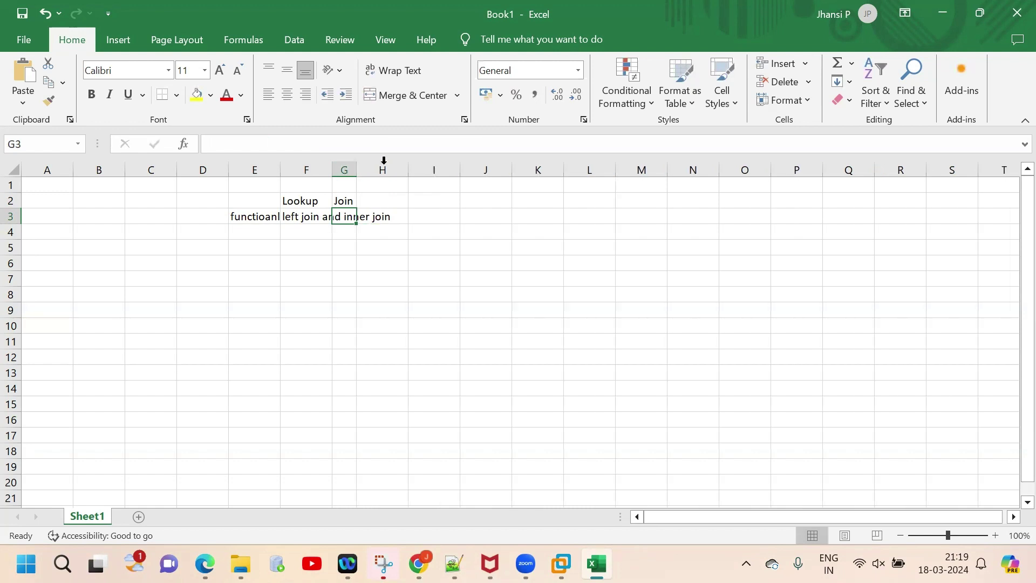
pyautogui.doubleClick(333, 167)
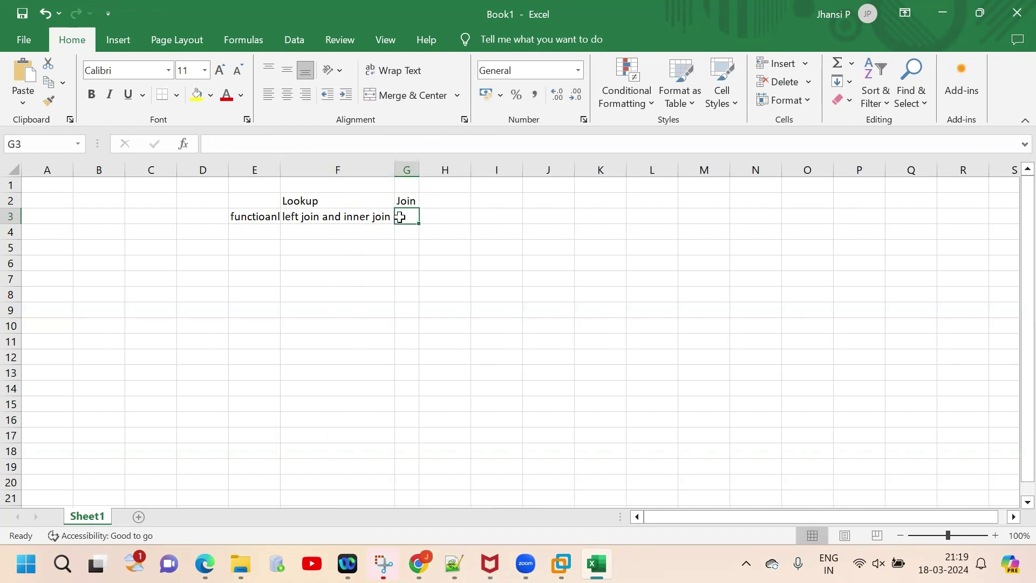
# Step: Fill G3 with stacked lines left, right, inner, full join and widen column G
pyautogui.write('left')
pyautogui.press('Return')
pyautogui.write('r')
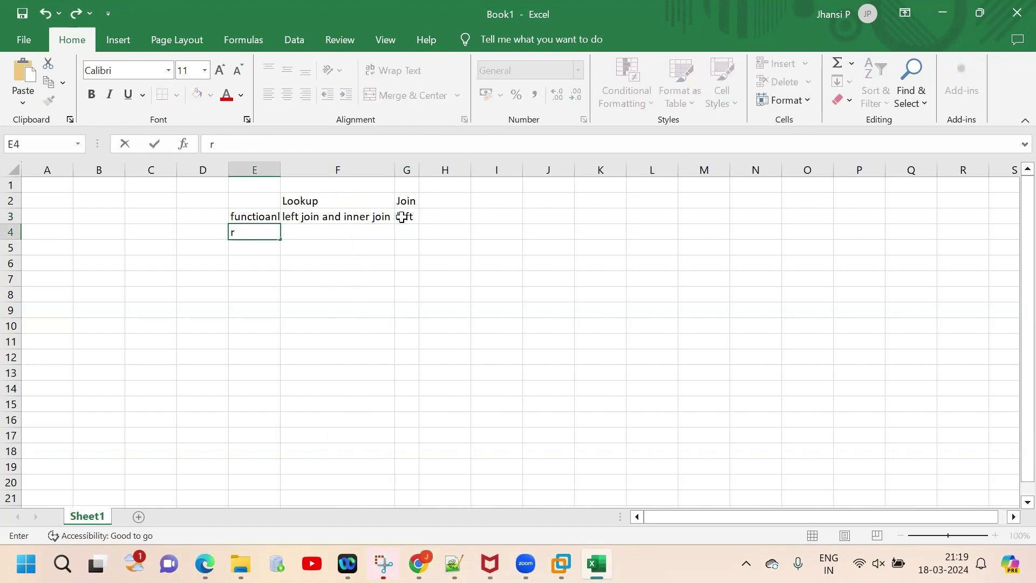
pyautogui.click(411, 215)
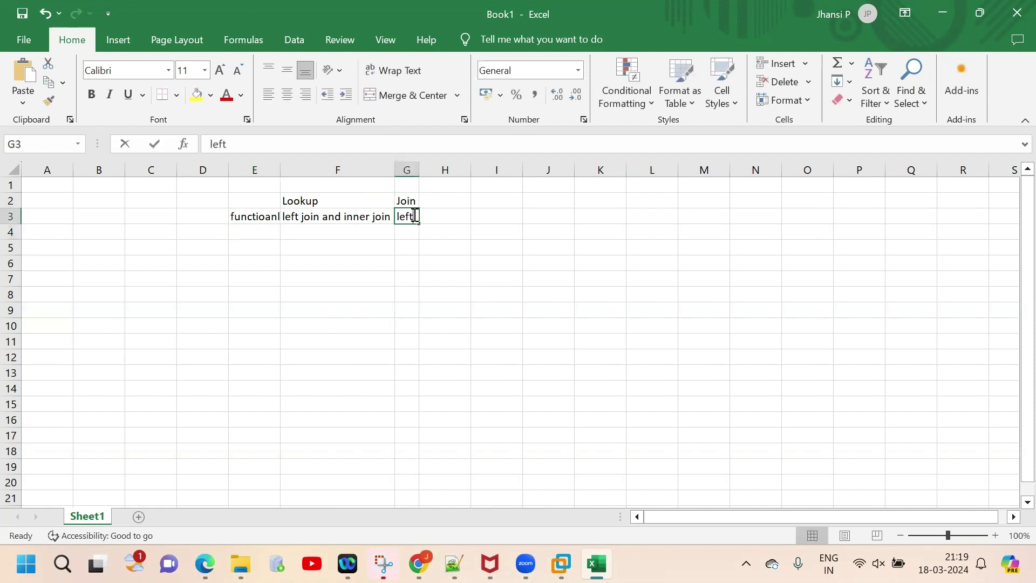
pyautogui.doubleClick(414, 216)
pyautogui.hotkey('alt', 'Return')
pyautogui.write('right')
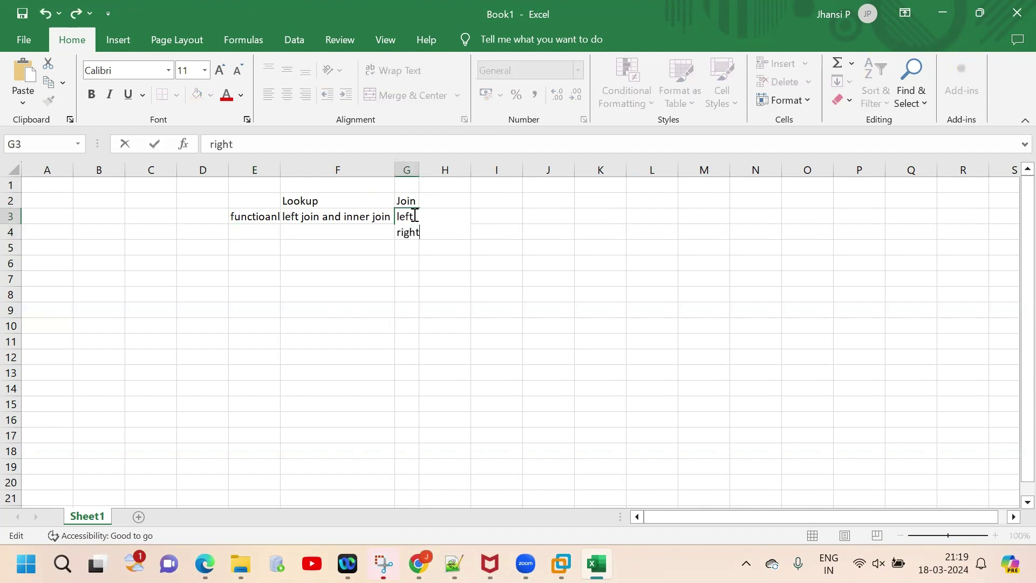
pyautogui.hotkey('alt', 'Return')
pyautogui.write('inner')
pyautogui.hotkey('alt', 'Return')
pyautogui.write('full')
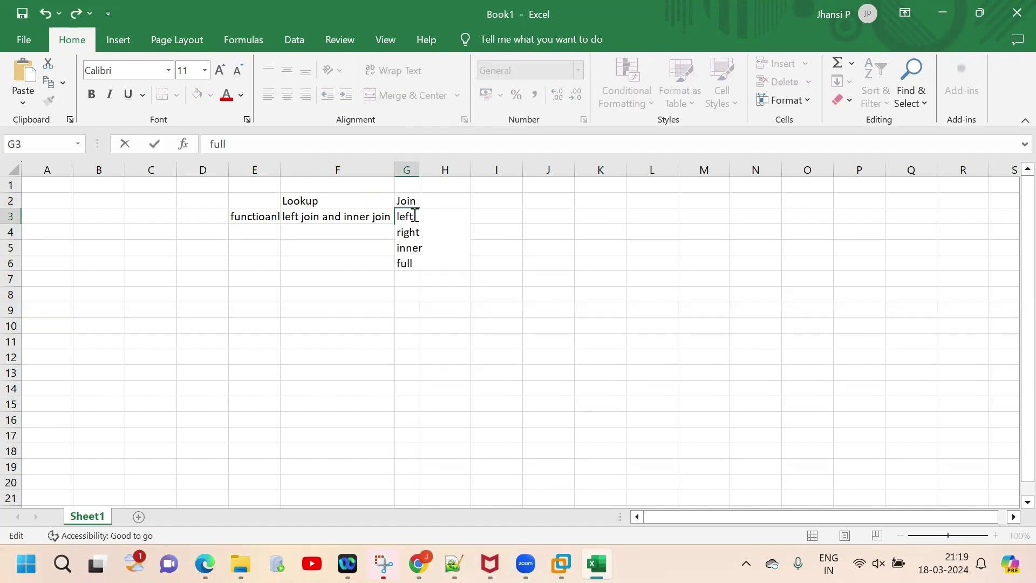
pyautogui.write(' join')
pyautogui.click(422, 169)
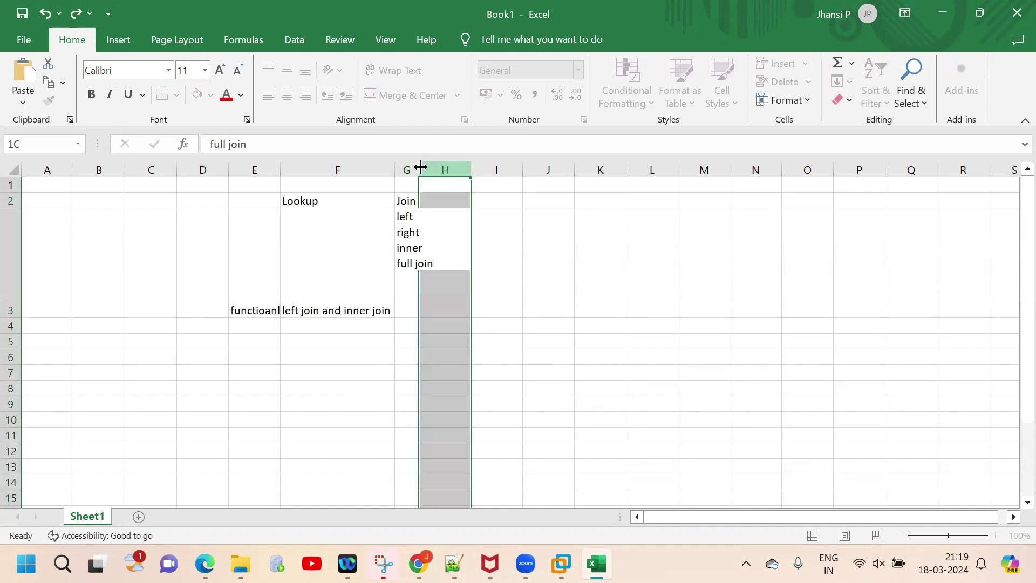
pyautogui.moveTo(420, 167); pyautogui.dragTo(525, 171)
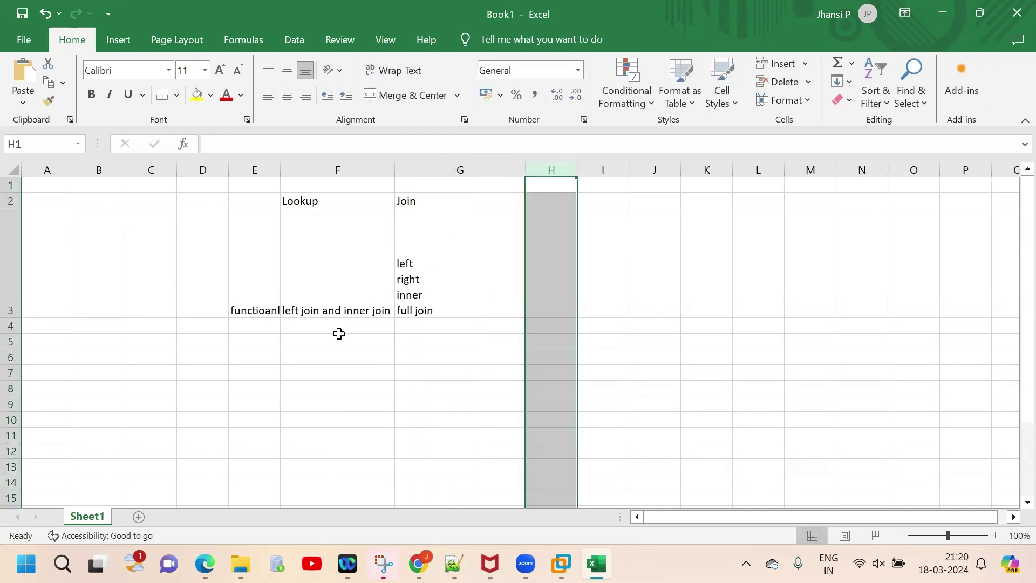
# Step: Add row 4 'speed': 'for low amout of data it is fast' versus 'it is slow compared to lookup'
pyautogui.click(244, 328)
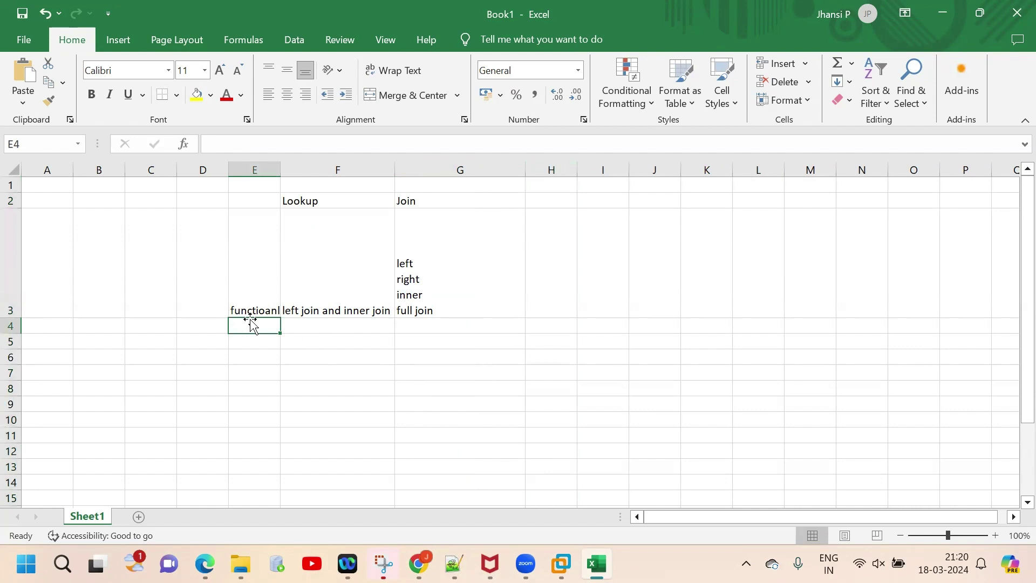
pyautogui.write('speed')
pyautogui.press('Tab')
pyautogui.write('for')
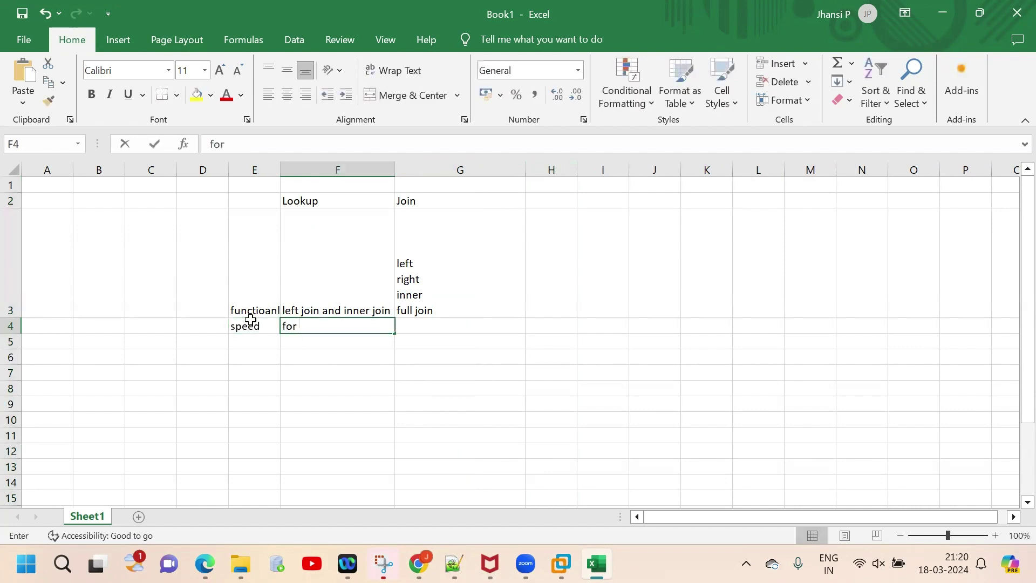
pyautogui.write(' low amout')
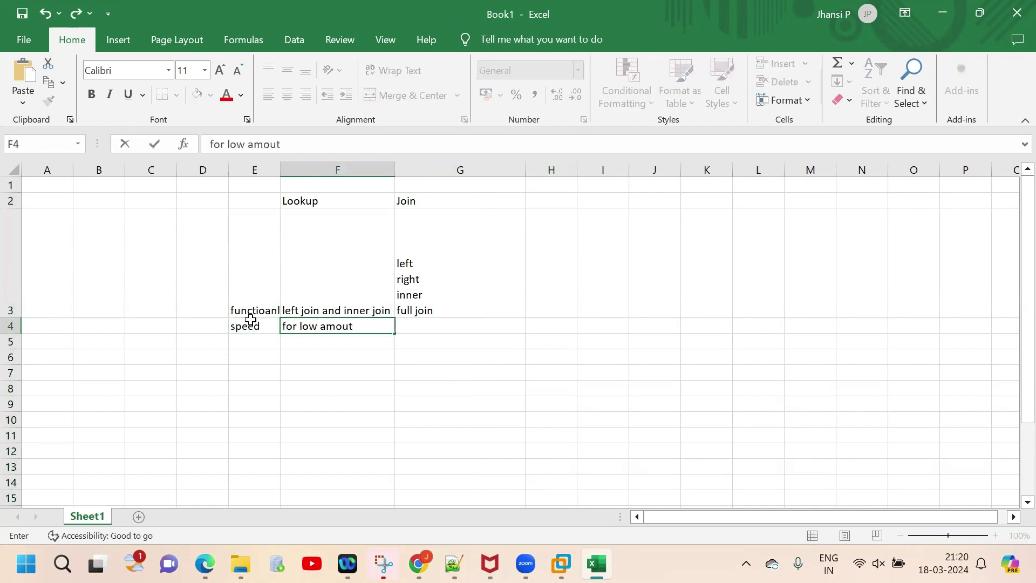
pyautogui.write(' of data it is fas')
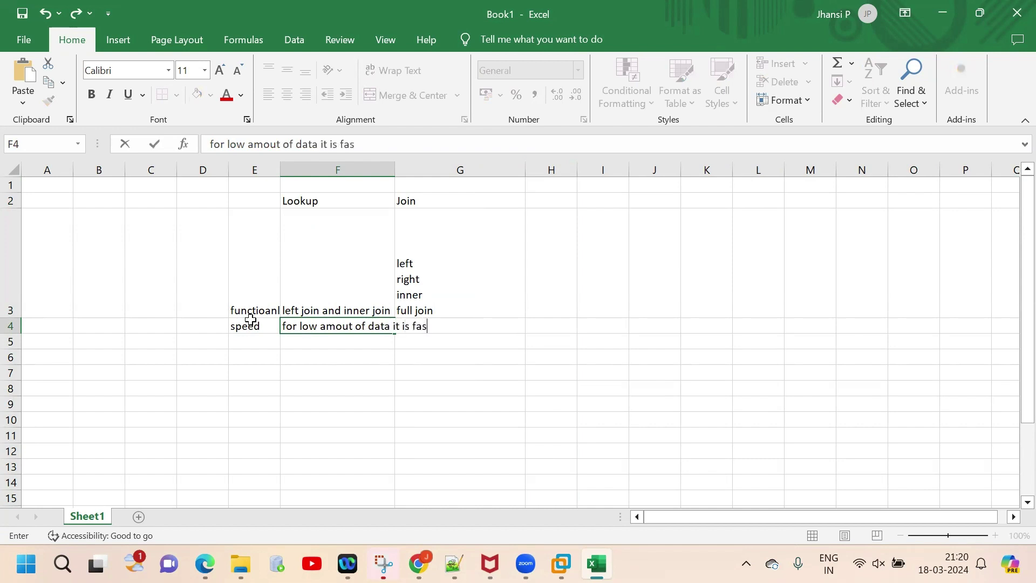
pyautogui.write('t')
pyautogui.press('Tab')
pyautogui.write('it is s')
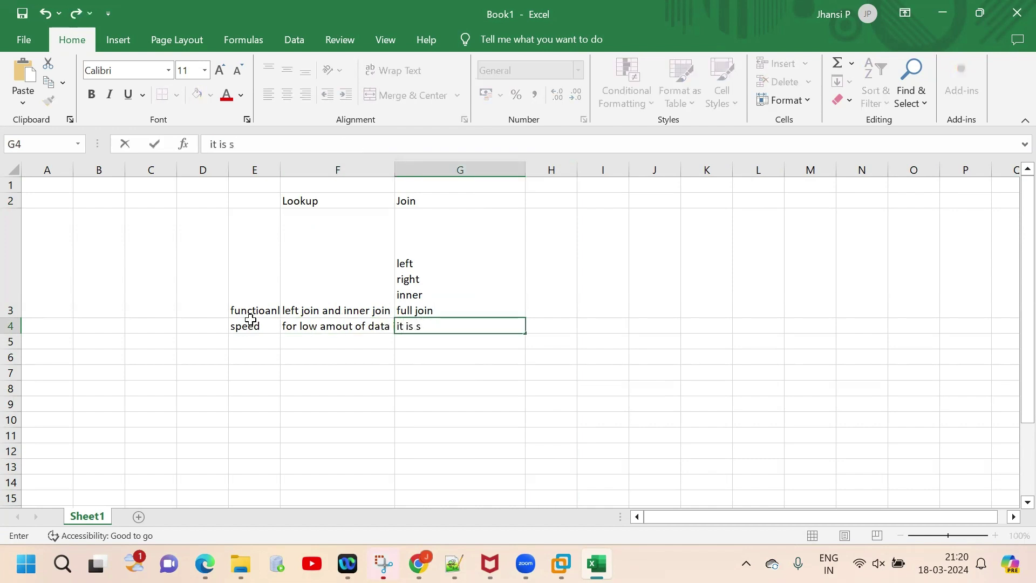
pyautogui.write('low compared to')
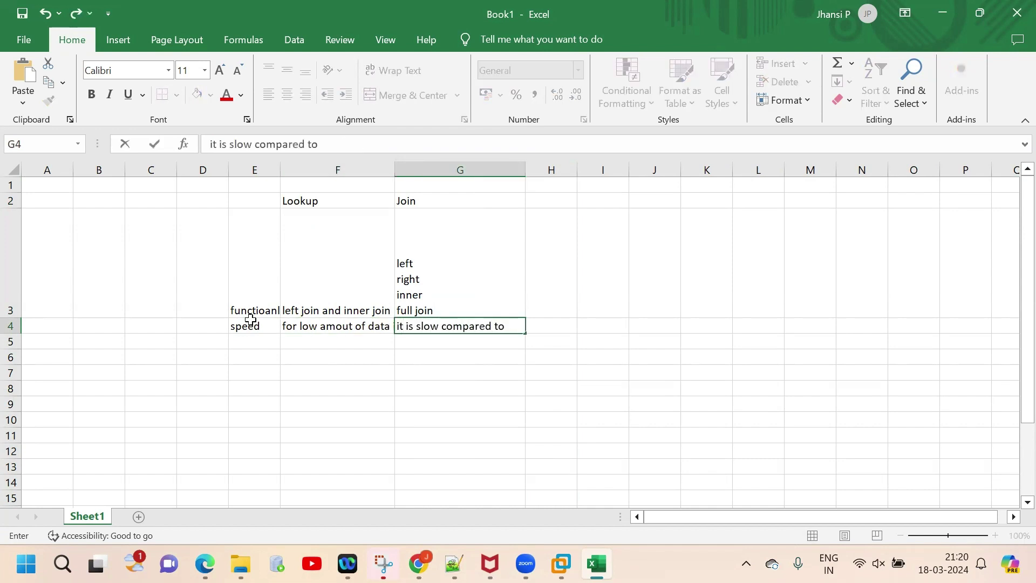
pyautogui.write(' lookup')
pyautogui.press('Return')
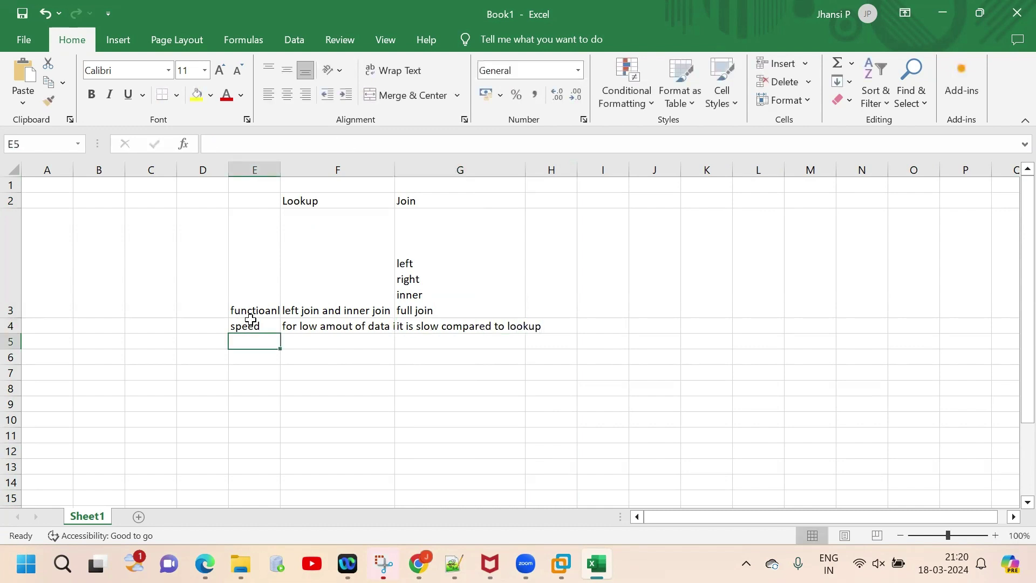
# Step: Fill row 5 with 'for larger data it is not suggesta' and 'it is suggestable for larger data'
pyautogui.press('Tab')
pyautogui.write('for large')
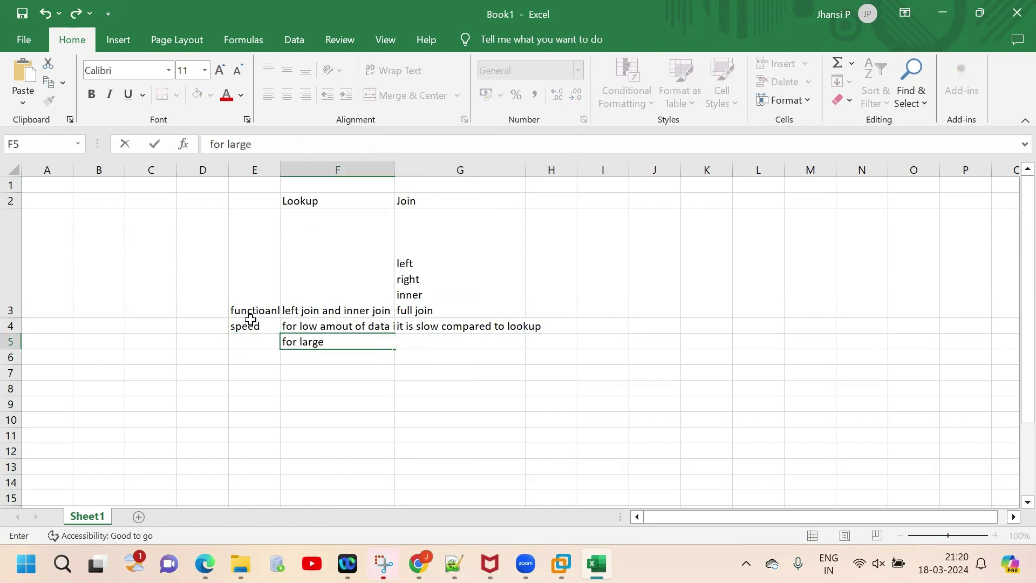
pyautogui.write('r data it is not suggesta')
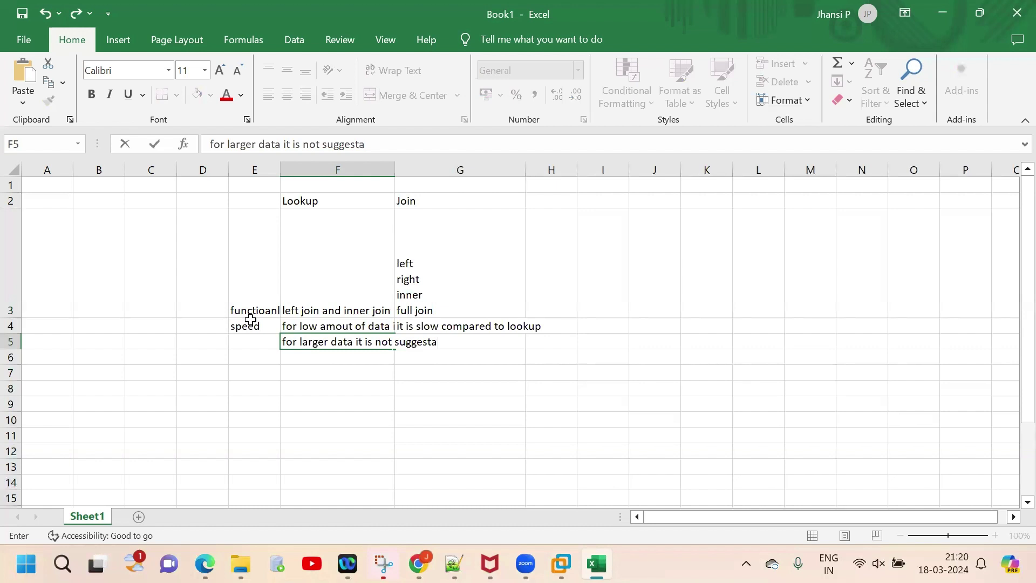
pyautogui.press('Tab')
pyautogui.write('it is suggestable for larger')
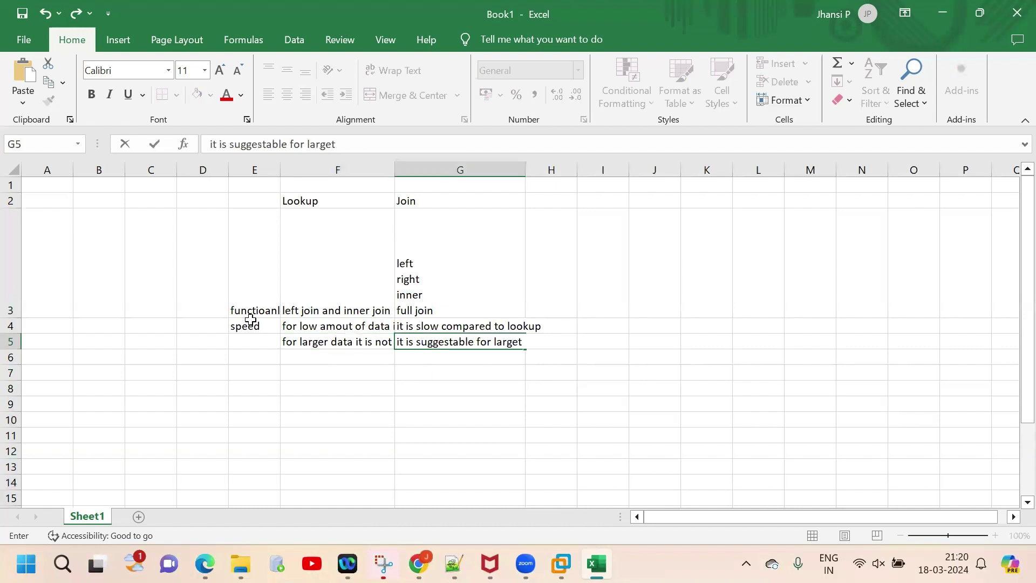
pyautogui.write(' data')
pyautogui.press('Return')
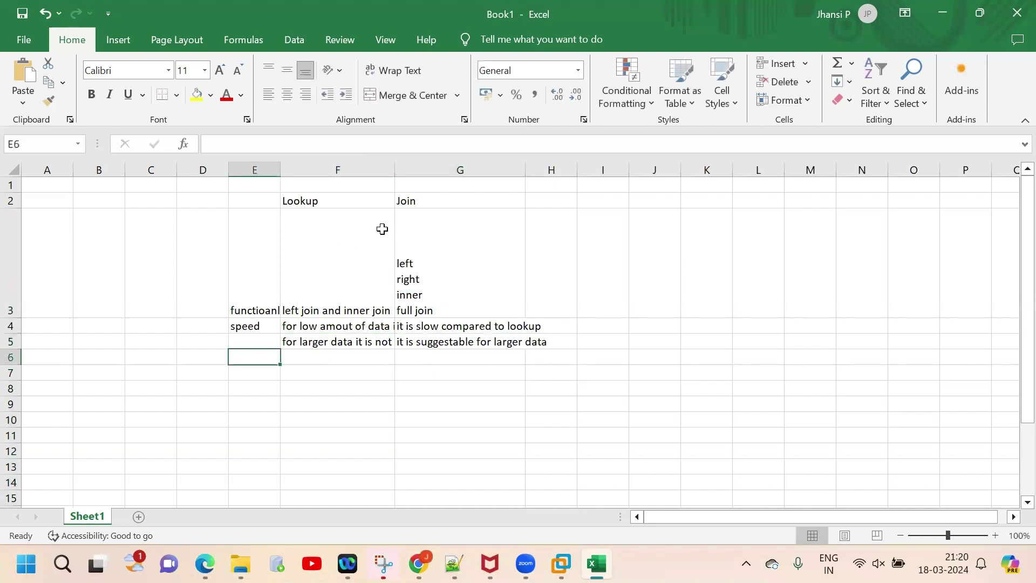
# Step: Autofit columns E and F to their longest text
pyautogui.doubleClick(394, 169)
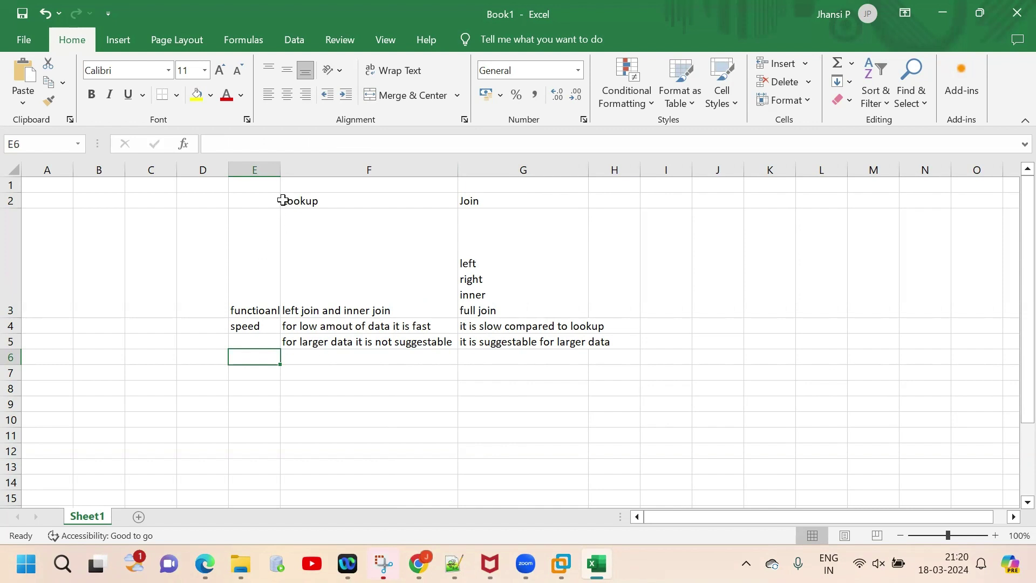
pyautogui.doubleClick(280, 168)
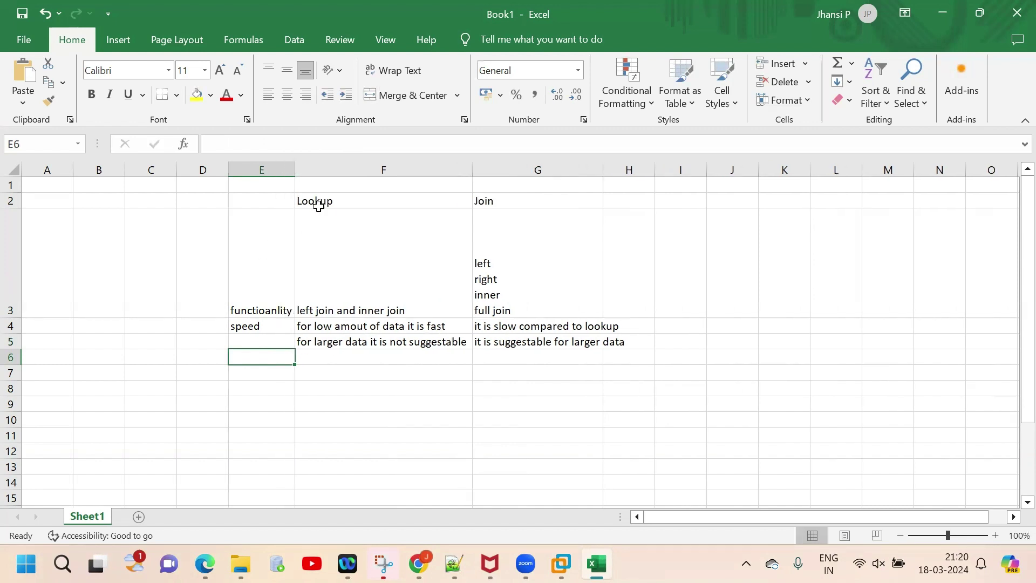
pyautogui.click(403, 358)
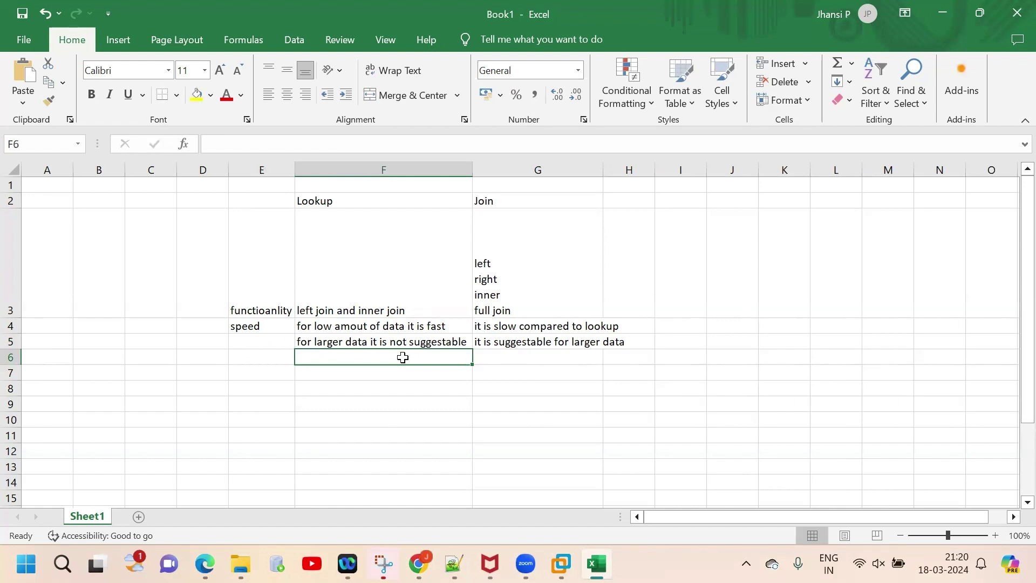
# Step: Bold the Lookup and Join headings in F2:G2
pyautogui.click(350, 200)
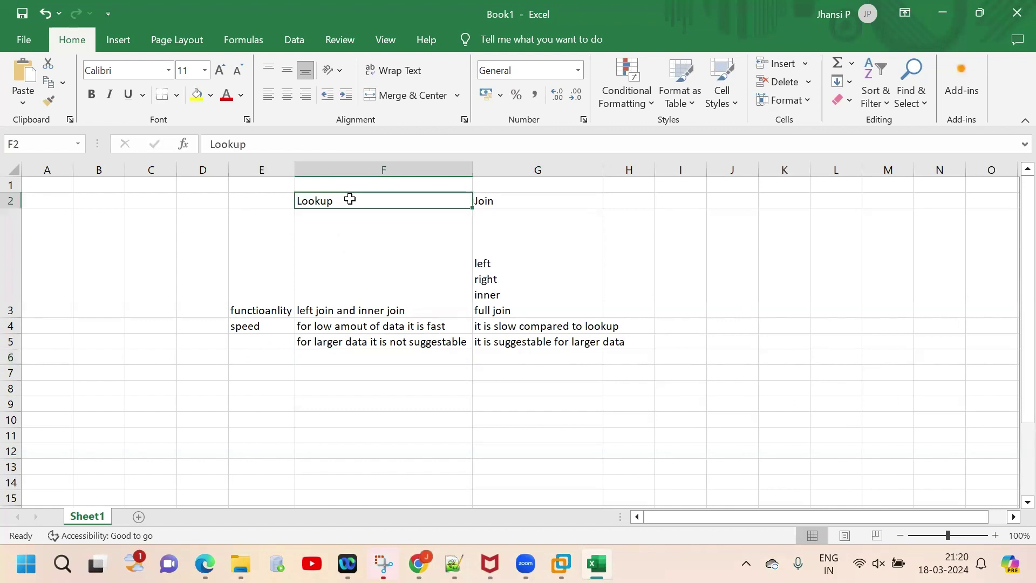
pyautogui.moveTo(350, 200); pyautogui.dragTo(517, 195)
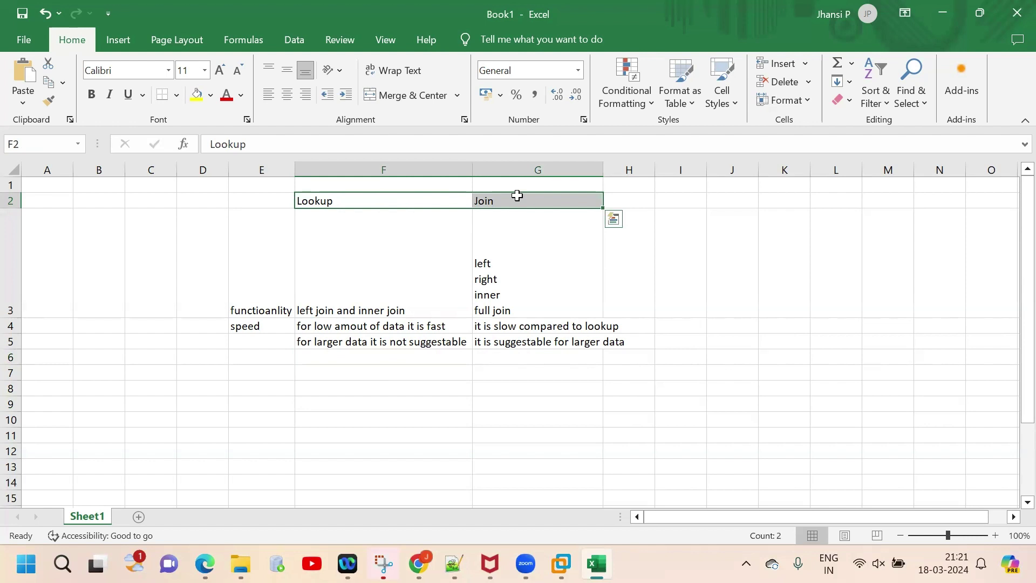
pyautogui.hotkey('ctrl', 'b')
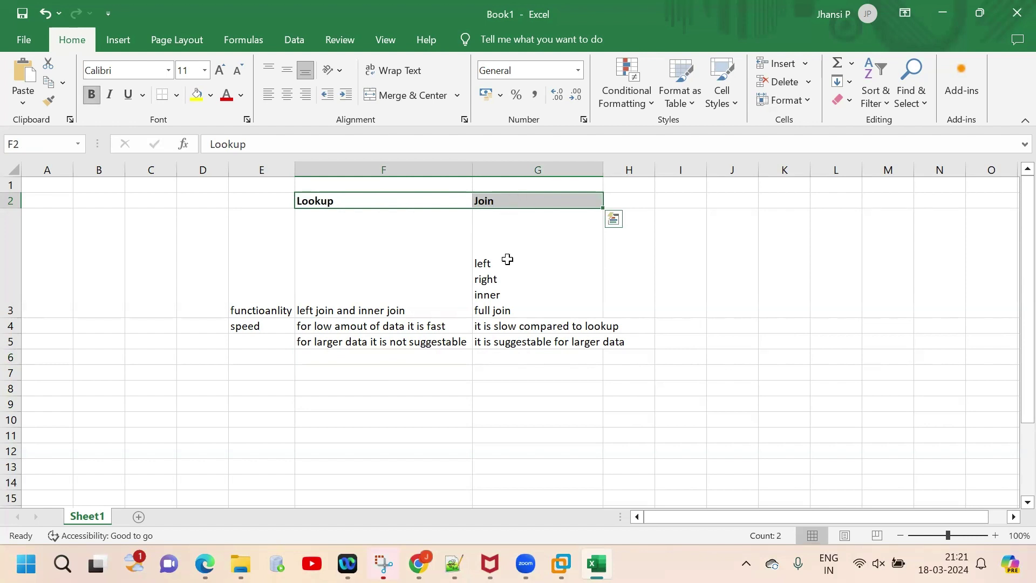
pyautogui.click(399, 356)
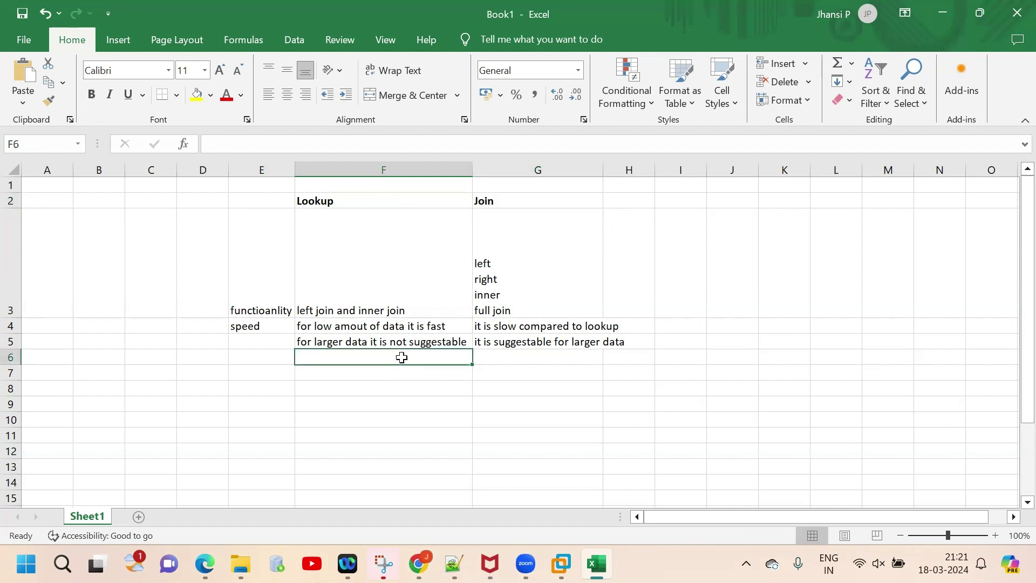
# Step: Enter 'reject links' in F6 and 'reject link' in G6, then switch to the DataStage remote desktop
pyautogui.write('reject')
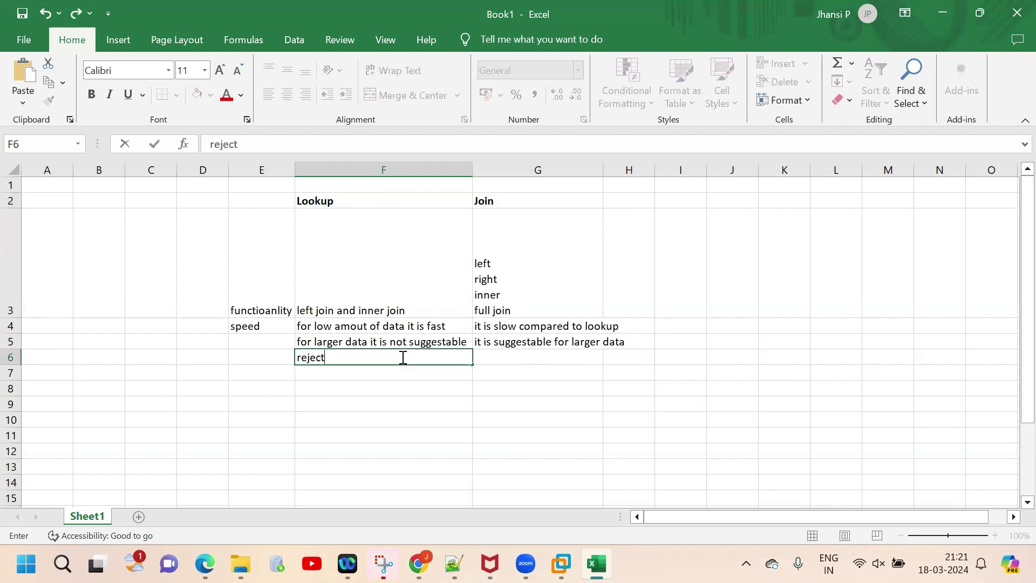
pyautogui.write(' links')
pyautogui.press('Tab')
pyautogui.write('reject link')
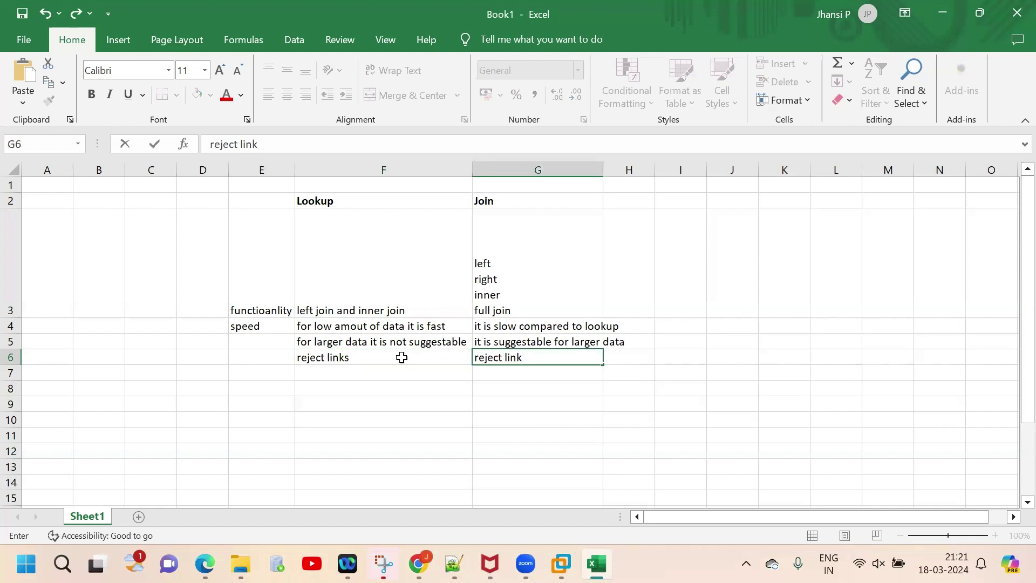
pyautogui.click(384, 357)
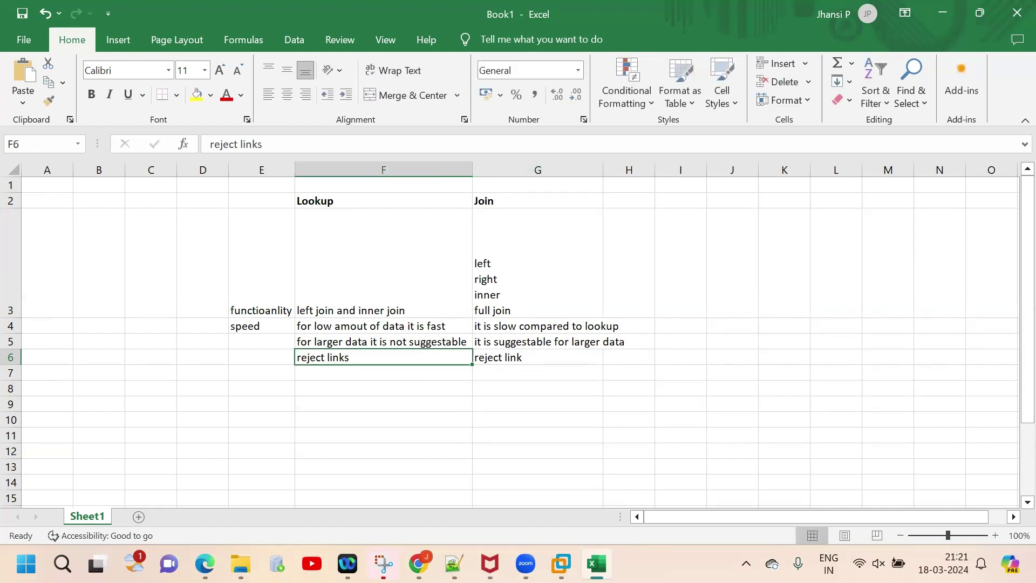
pyautogui.moveTo(561, 564)
pyautogui.click(558, 462)
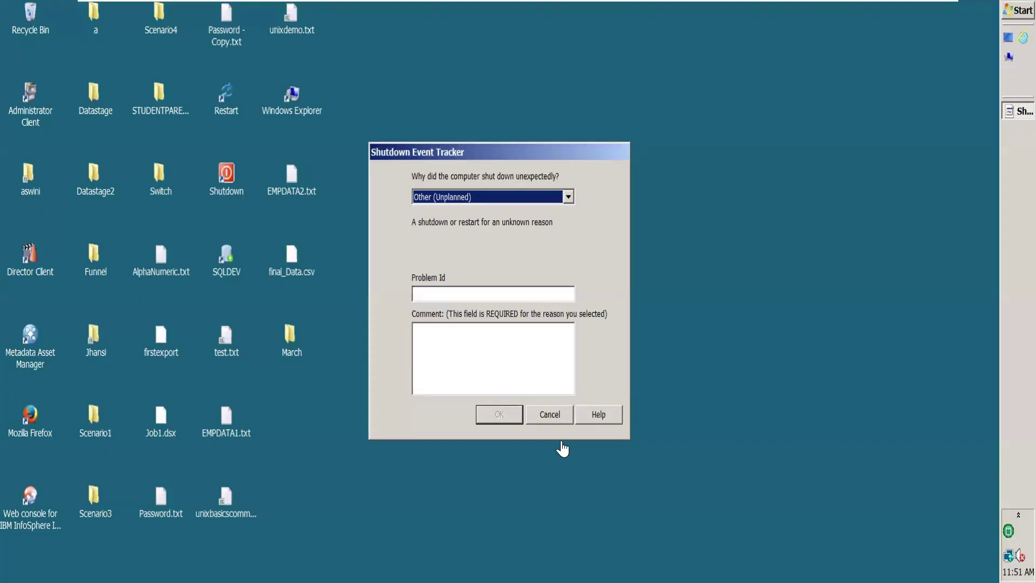
# Step: Cancel the Shutdown Event Tracker, then browse March > Join and open Student.txt in Notepad
pyautogui.click(550, 414)
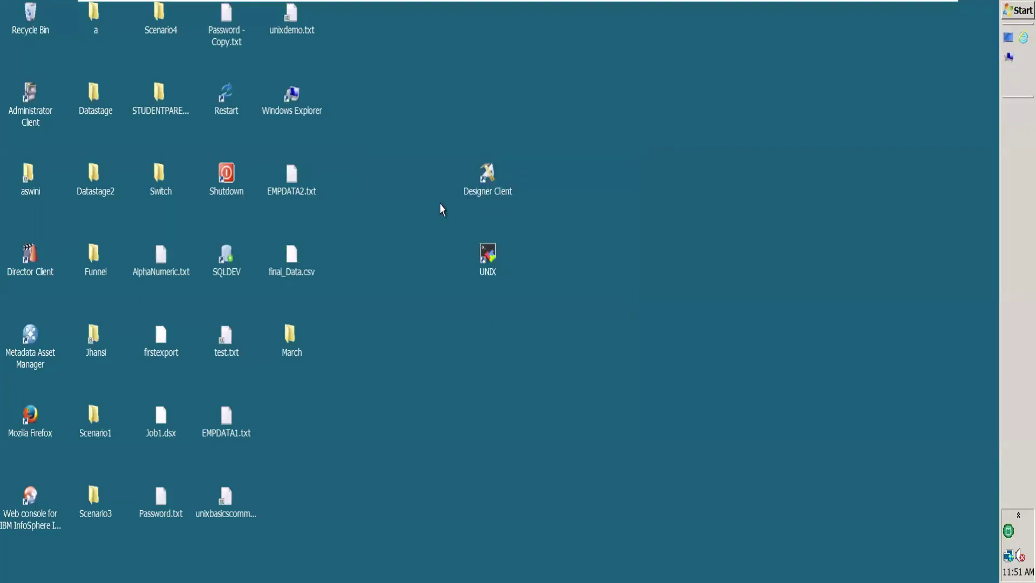
pyautogui.doubleClick(290, 339)
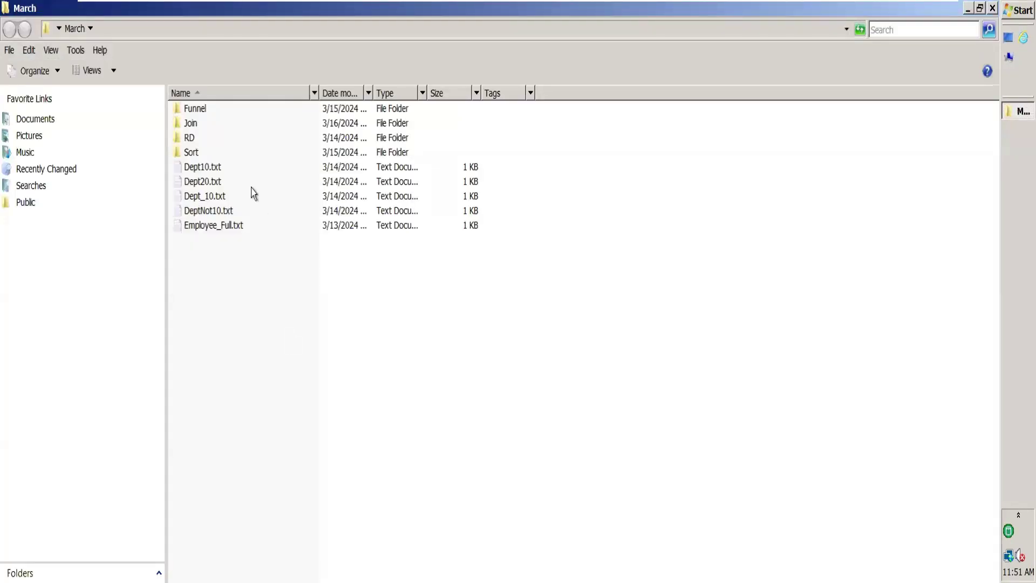
pyautogui.doubleClick(205, 124)
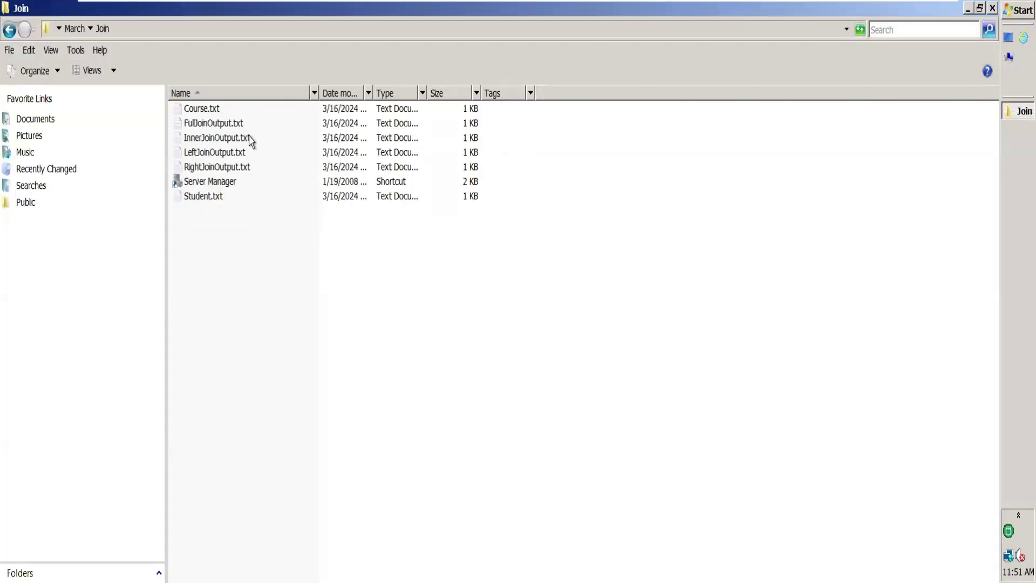
pyautogui.doubleClick(205, 197)
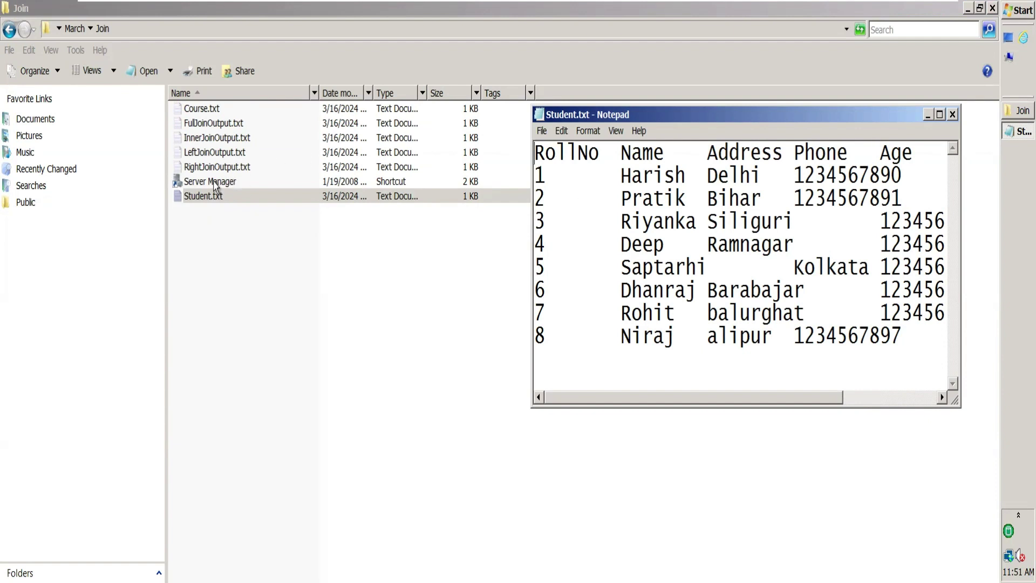
# Step: Open Course.txt, move it to the upper left, and select the Student.txt records
pyautogui.doubleClick(208, 110)
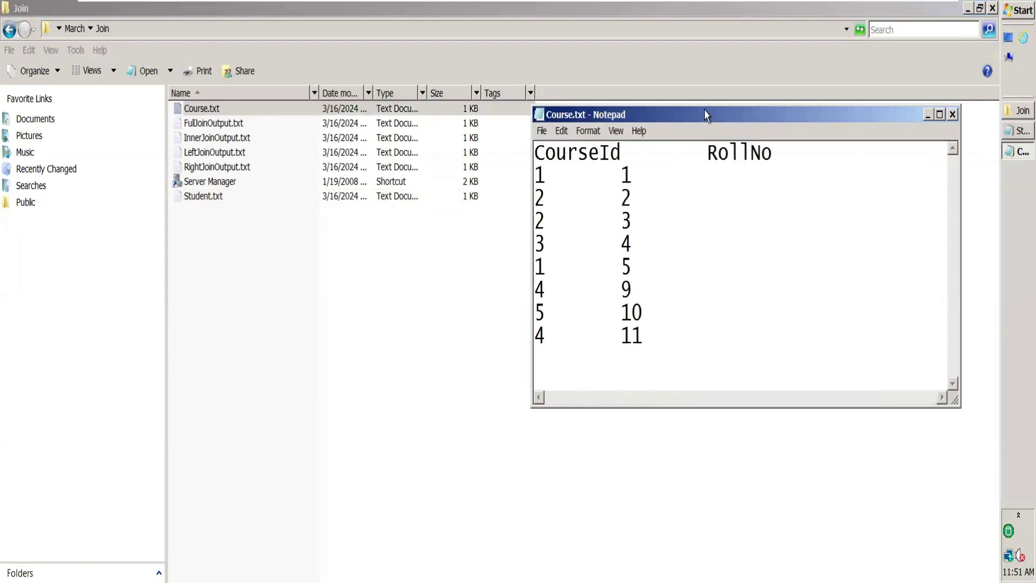
pyautogui.moveTo(705, 115); pyautogui.dragTo(193, 96)
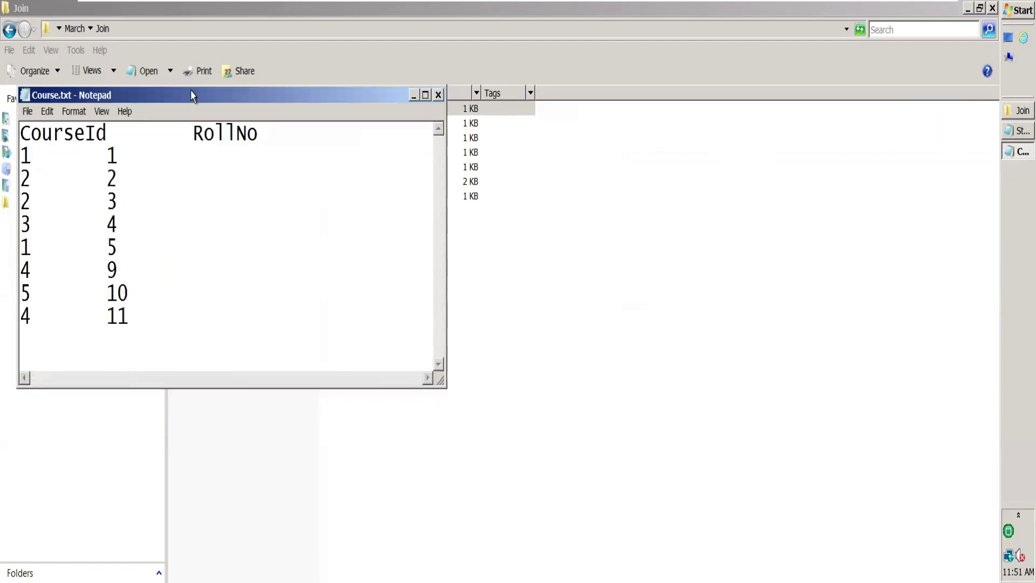
pyautogui.click(1009, 133)
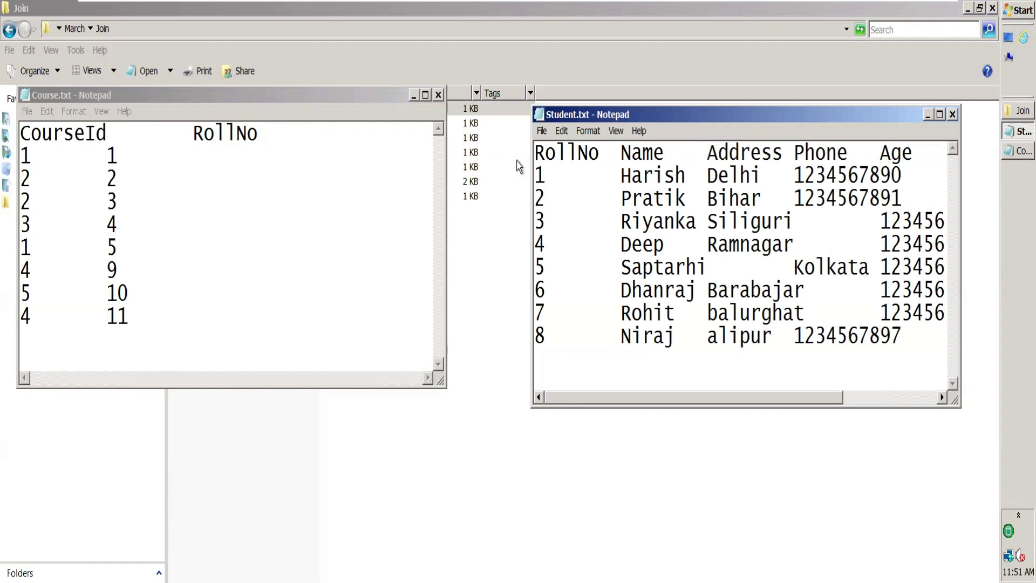
pyautogui.doubleClick(664, 175)
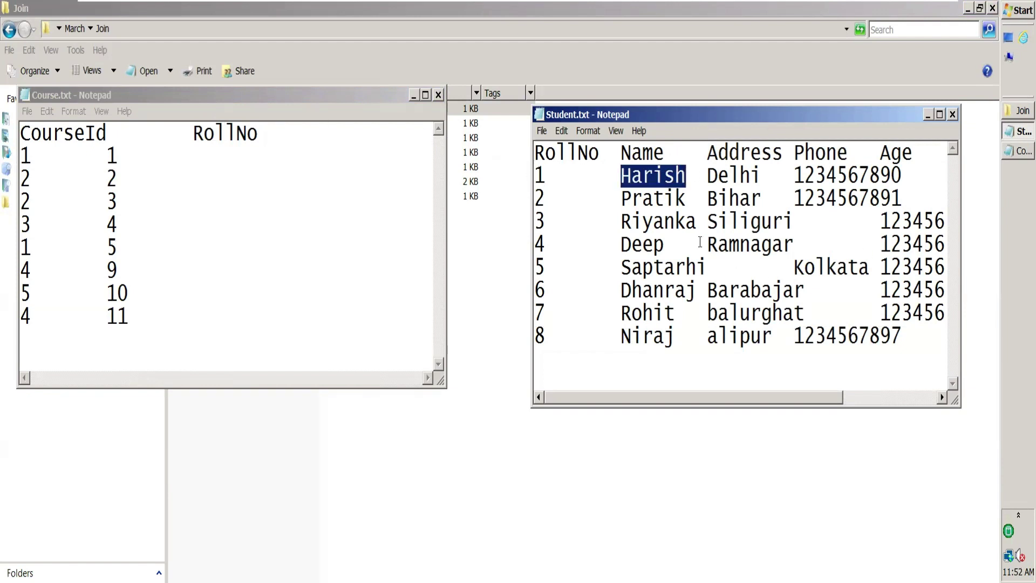
pyautogui.moveTo(536, 152); pyautogui.dragTo(891, 354)
# Step: Compare RollNo and CourseId in Course.txt with the student names, then minimize the Join folder
pyautogui.moveTo(129, 316); pyautogui.dragTo(7, 129)
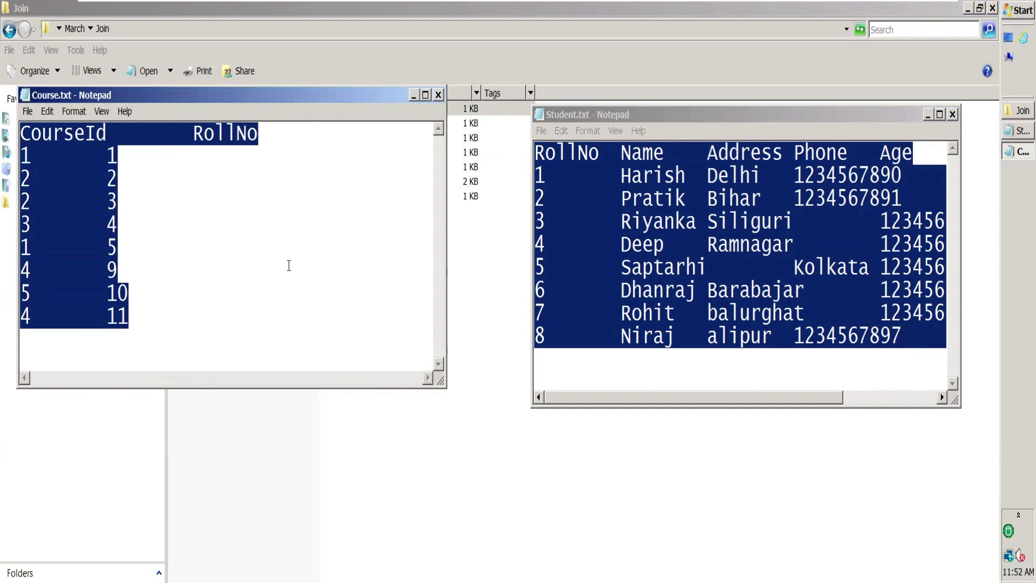
pyautogui.doubleClick(239, 133)
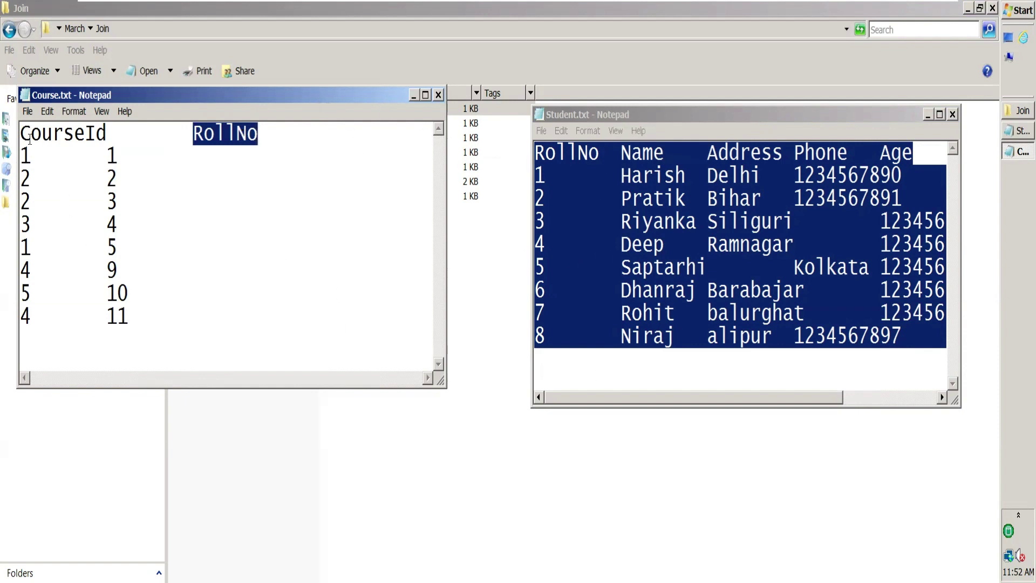
pyautogui.press('Down')
pyautogui.press('Home')
pyautogui.hotkey('shift', 'Right')
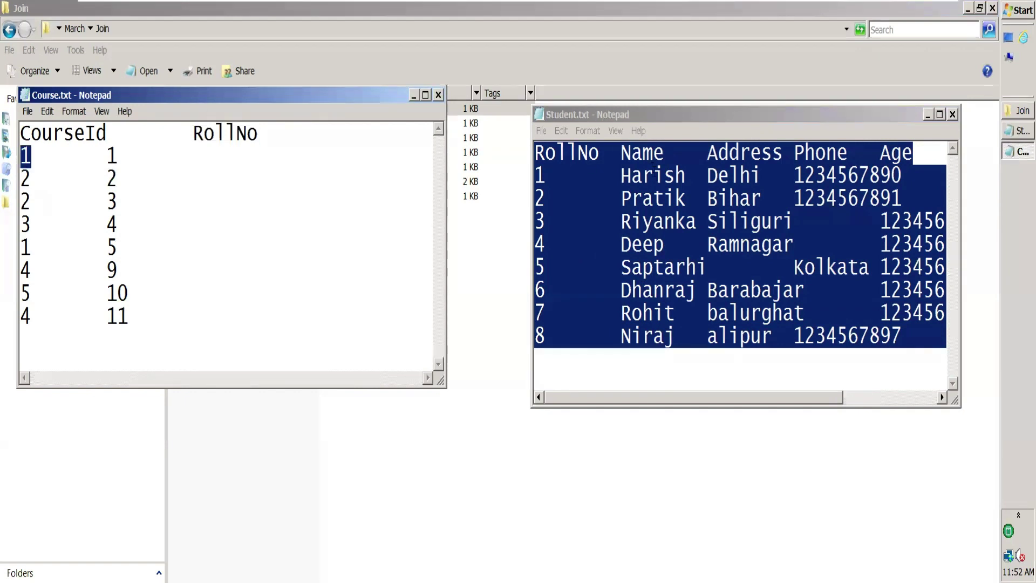
pyautogui.doubleClick(653, 176)
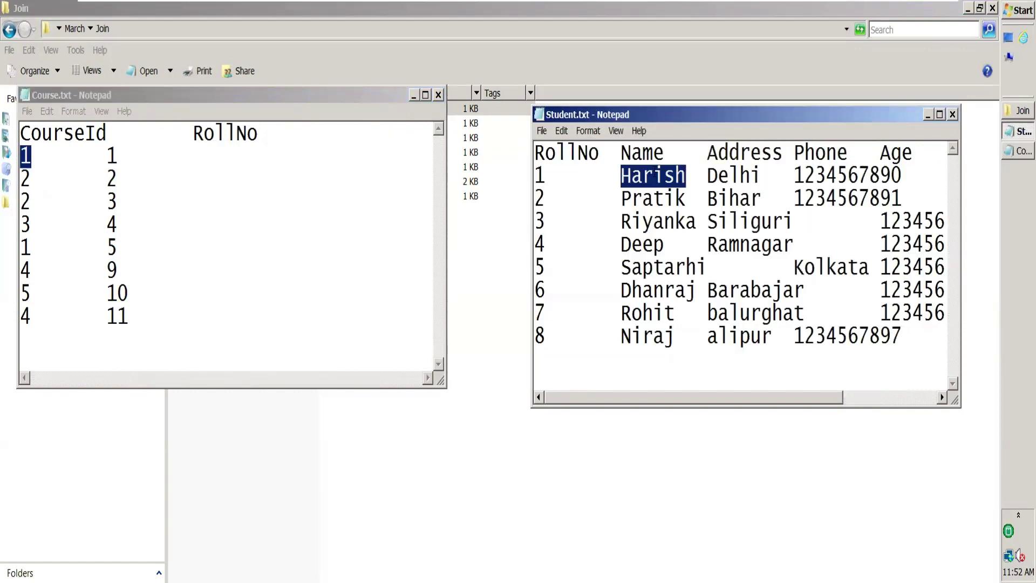
pyautogui.click(1009, 114)
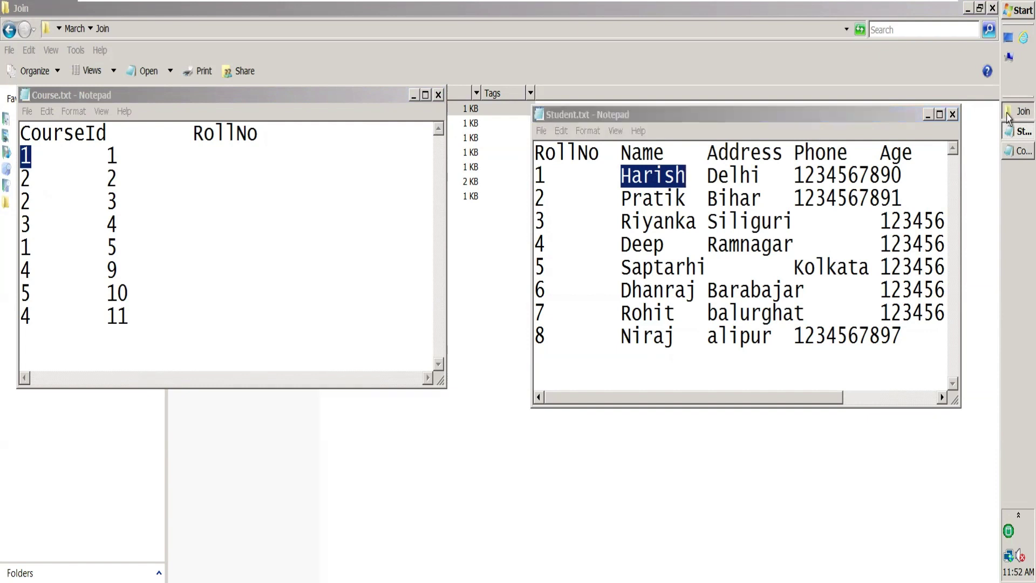
pyautogui.click(968, 10)
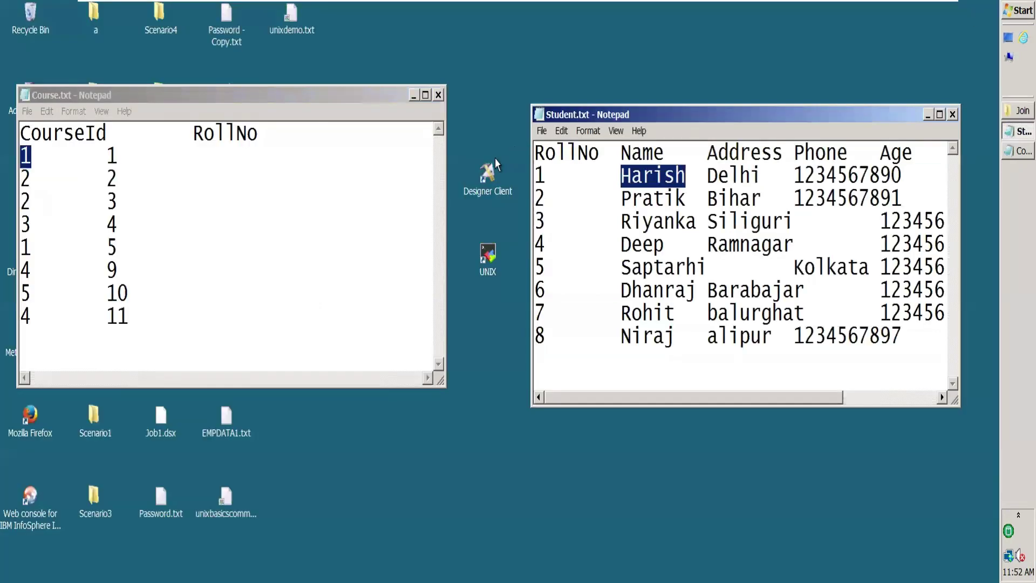
# Step: Launch Designer Client and log in to EDSERVER/dstage1 with the project password
pyautogui.doubleClick(487, 174)
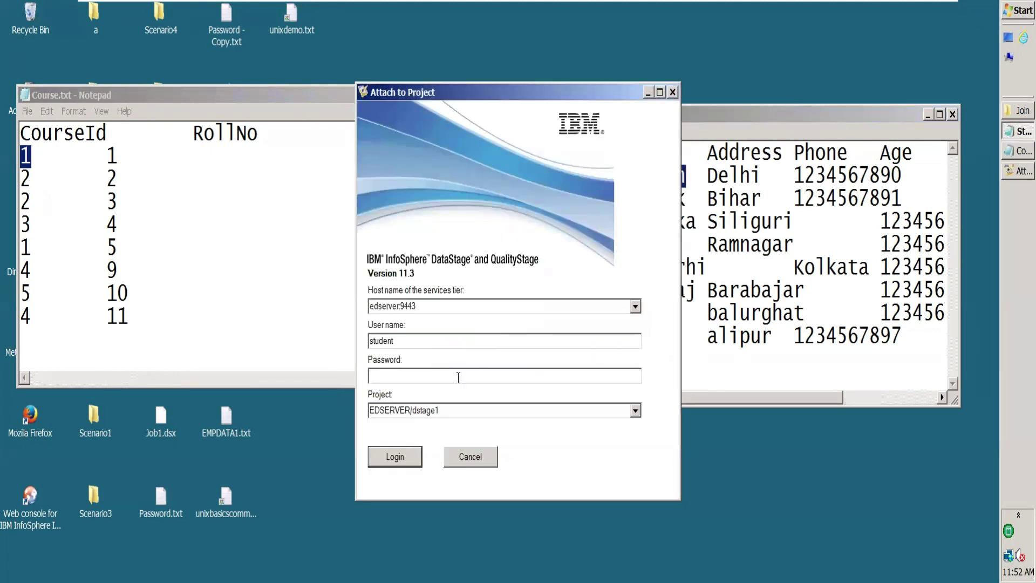
pyautogui.write('tude')
pyautogui.click(412, 462)
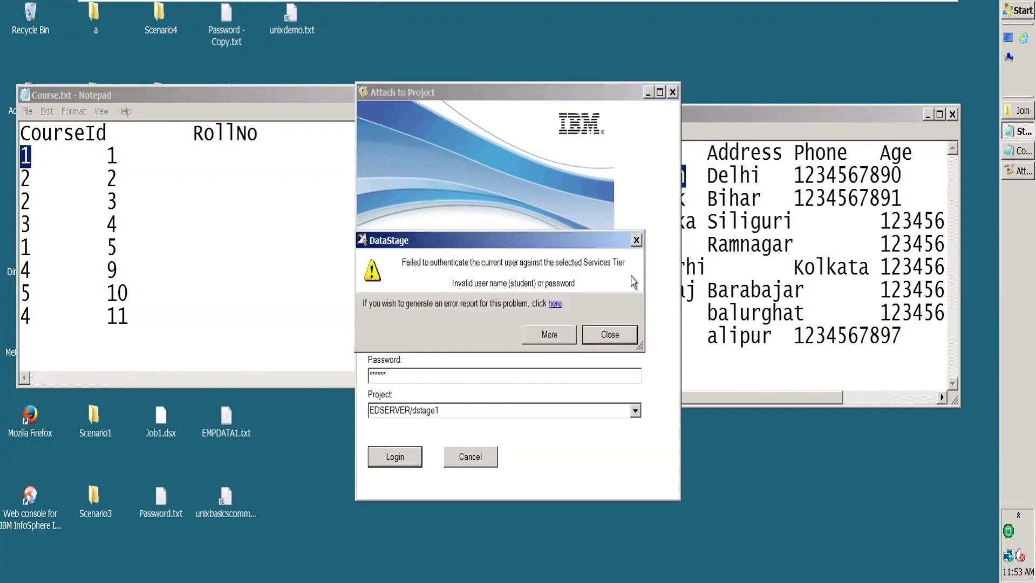
pyautogui.doubleClick(489, 378)
pyautogui.write('s')
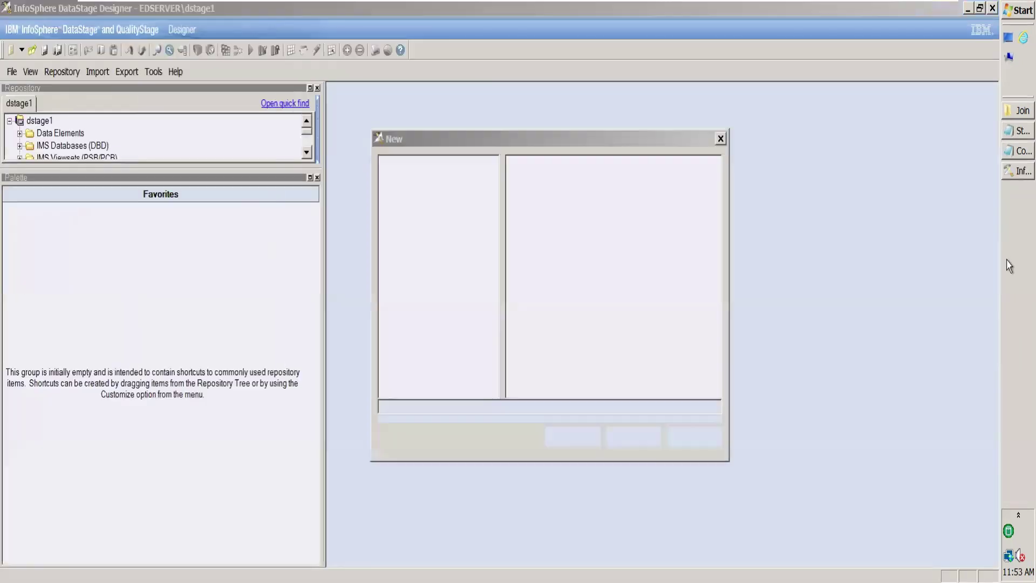
pyautogui.rightClick(1010, 264)
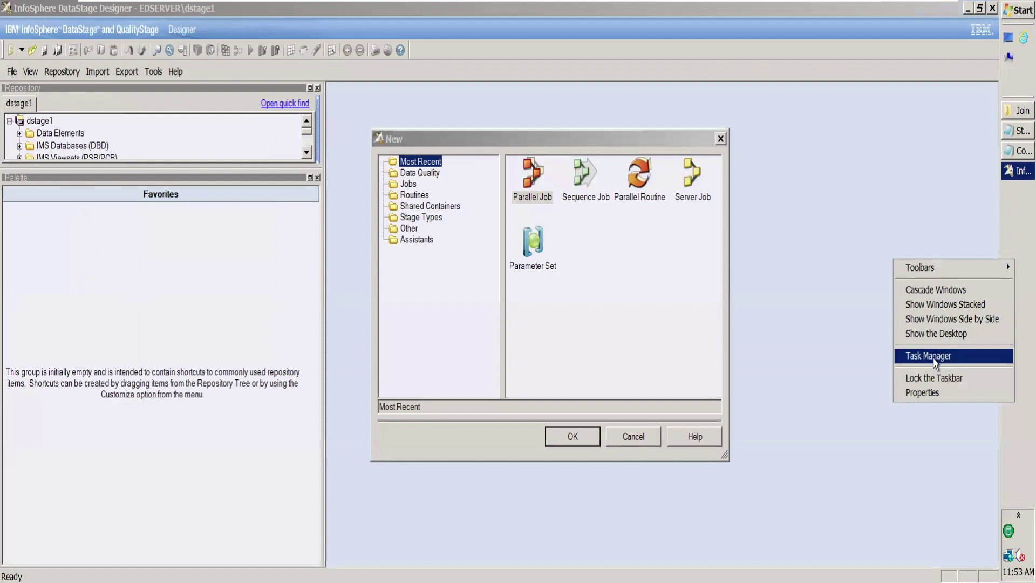
# Step: Move the taskbar to the bottom of the screen and open Task Manager
pyautogui.click(1009, 306)
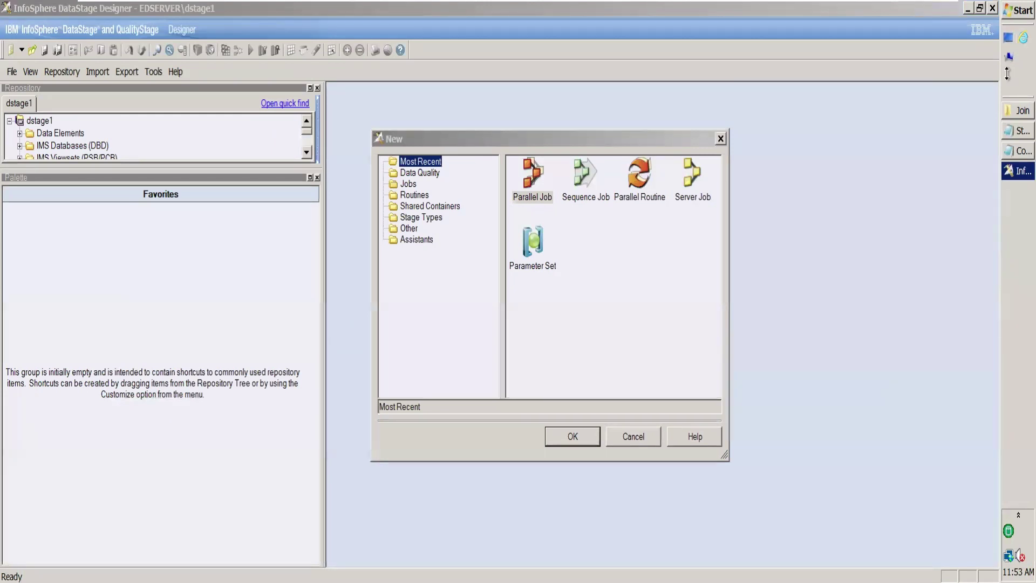
pyautogui.moveTo(1011, 340); pyautogui.dragTo(809, 561)
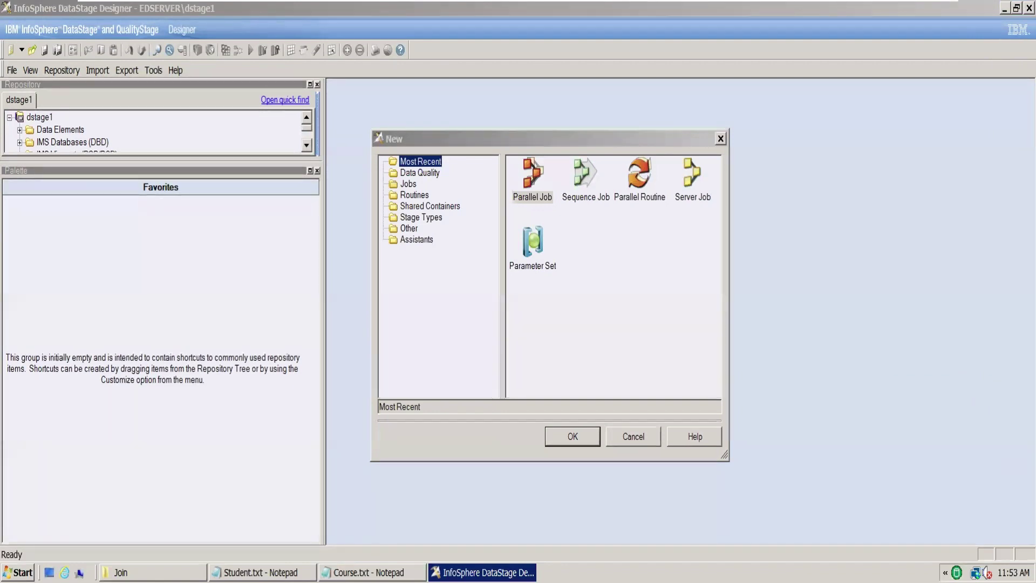
pyautogui.rightClick(622, 572)
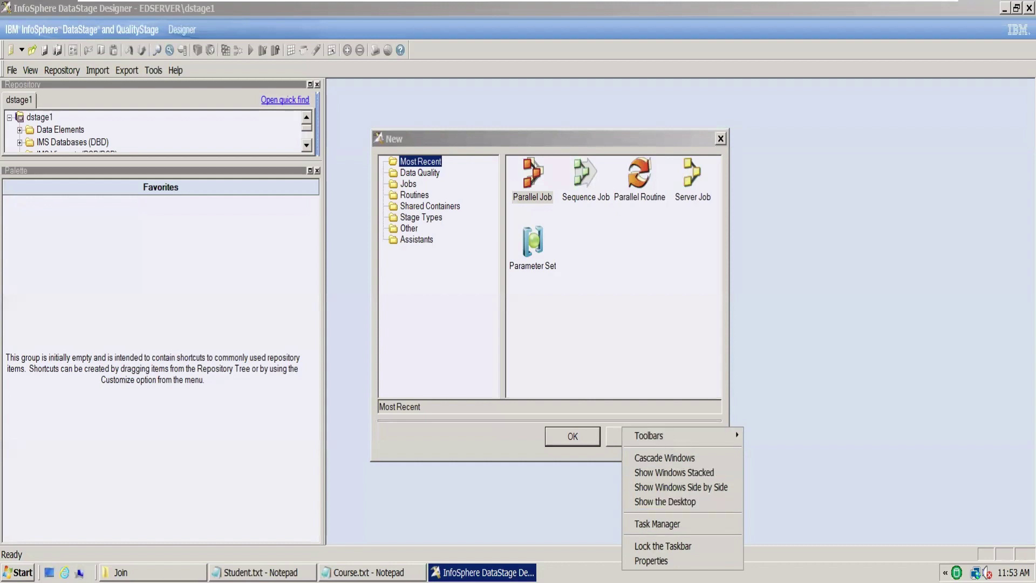
pyautogui.click(649, 524)
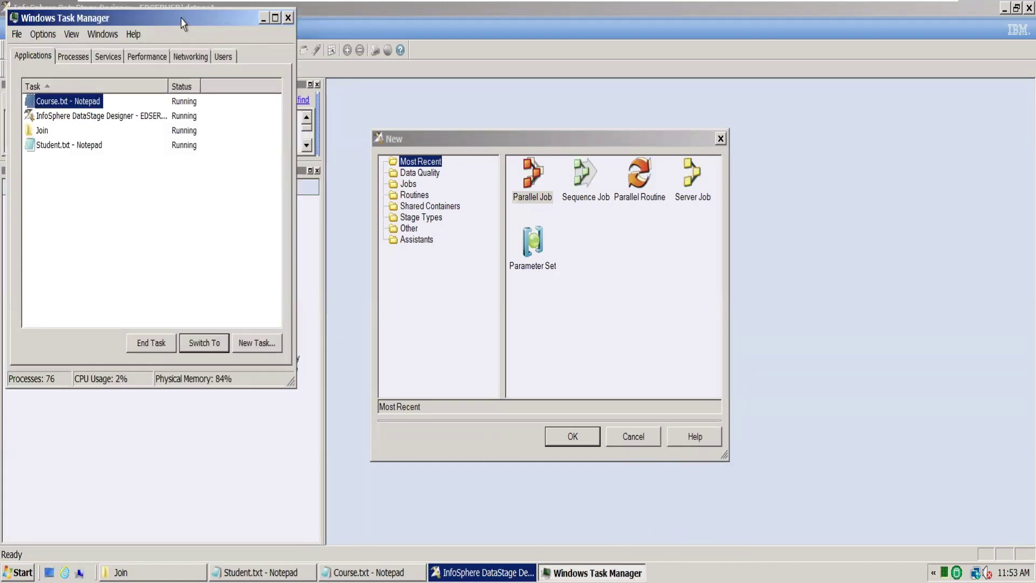
# Step: Check the DataStage Designer task, close Task Manager, and create a new Parallel Job
pyautogui.moveTo(184, 24); pyautogui.dragTo(580, 97)
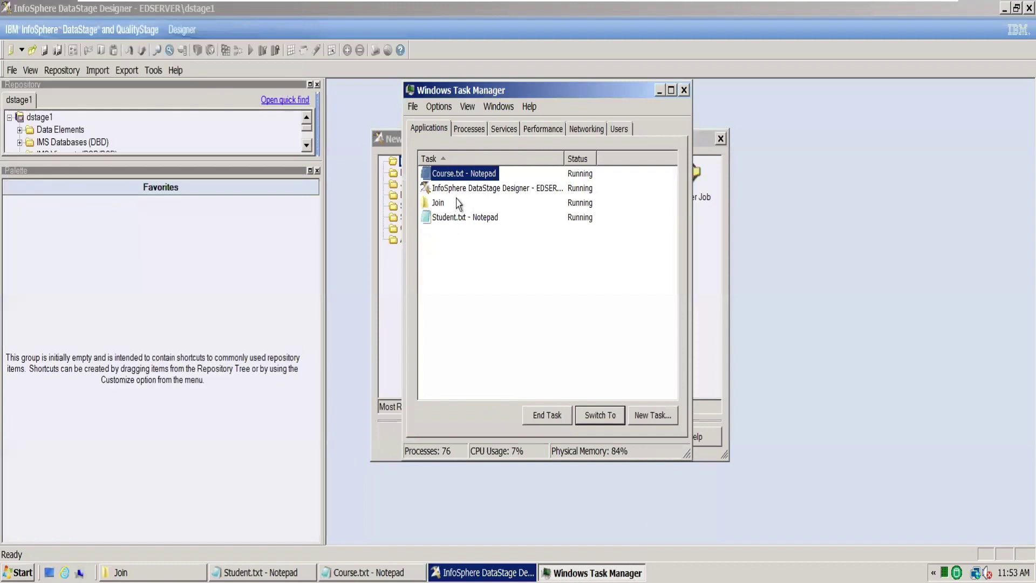
pyautogui.click(497, 190)
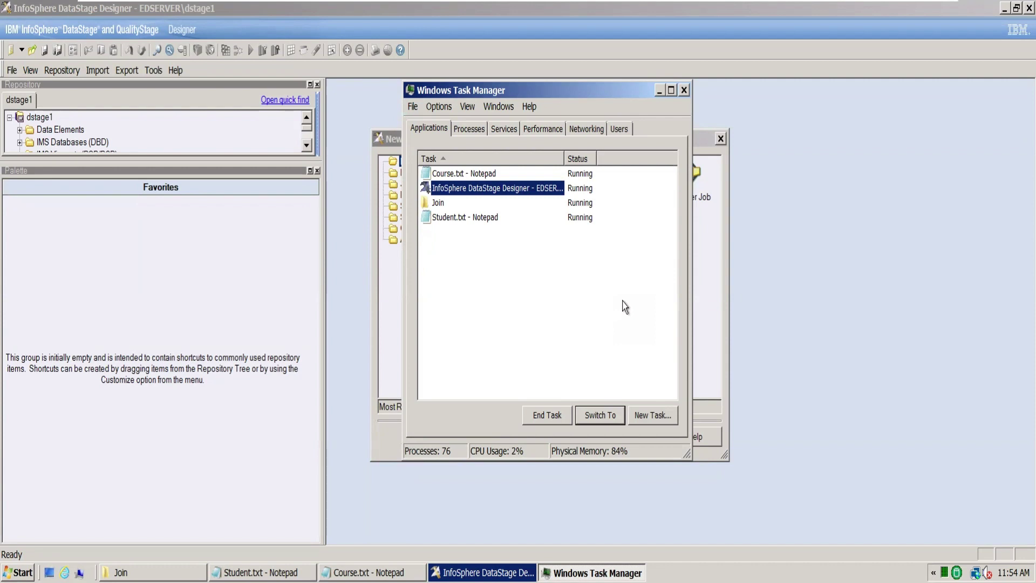
pyautogui.click(684, 91)
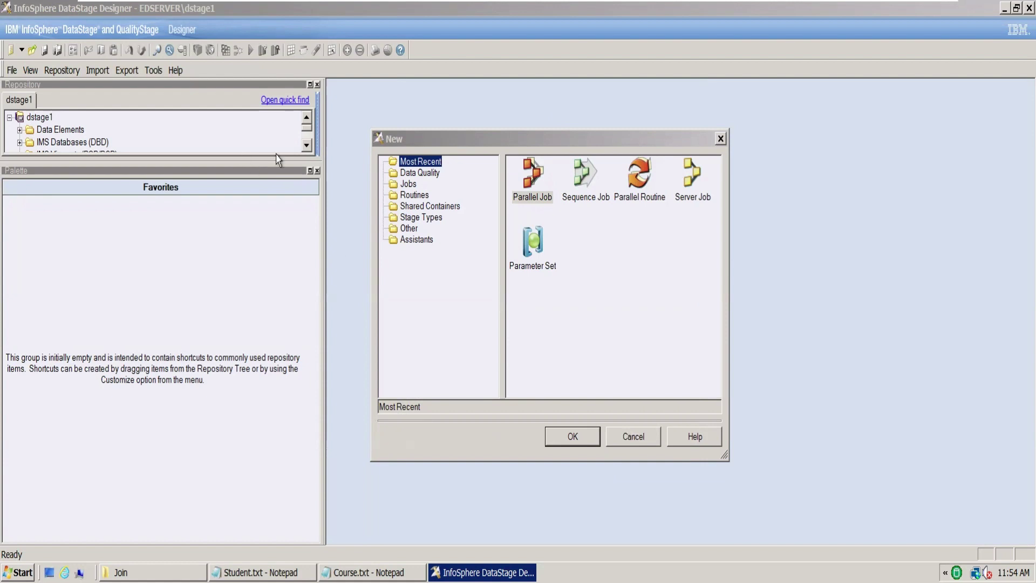
pyautogui.click(532, 177)
pyautogui.click(573, 436)
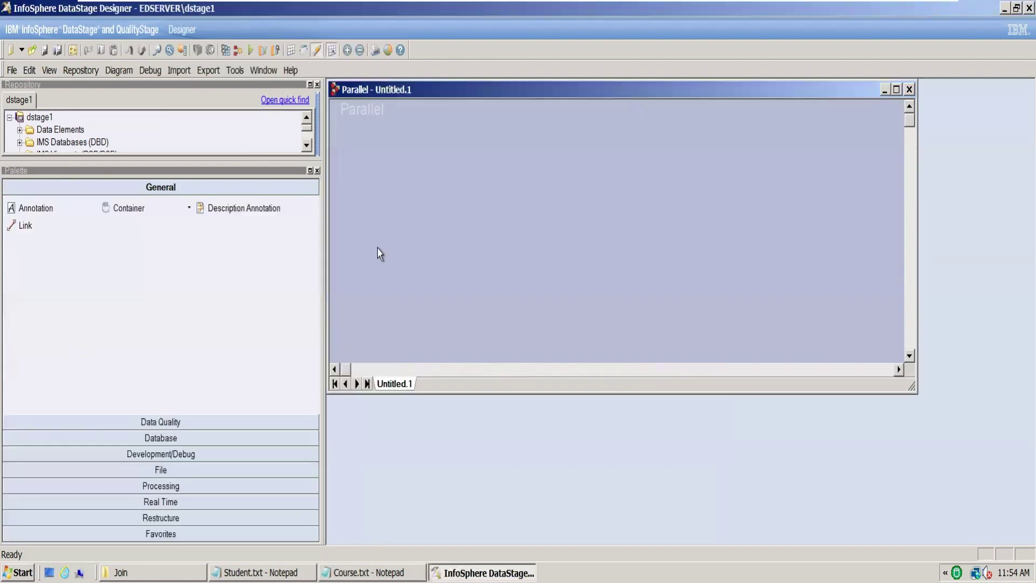
# Step: Maximize the job window and add Sequential_File_0, Sequential_File_1, Lookup_2 and Sequential_File_3 stages
pyautogui.click(896, 89)
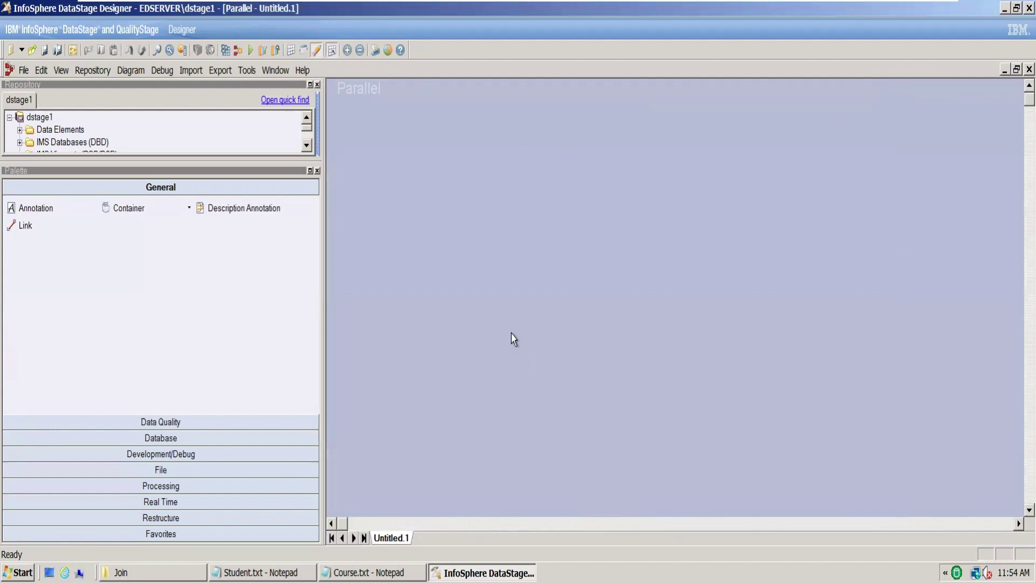
pyautogui.click(192, 470)
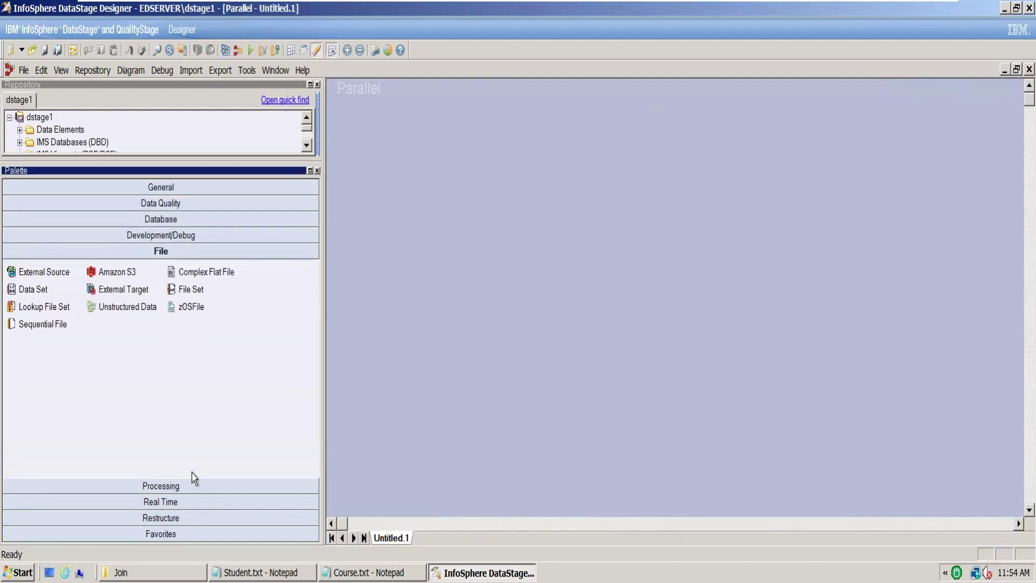
pyautogui.moveTo(43, 324); pyautogui.dragTo(502, 168)
pyautogui.moveTo(60, 326); pyautogui.dragTo(529, 342)
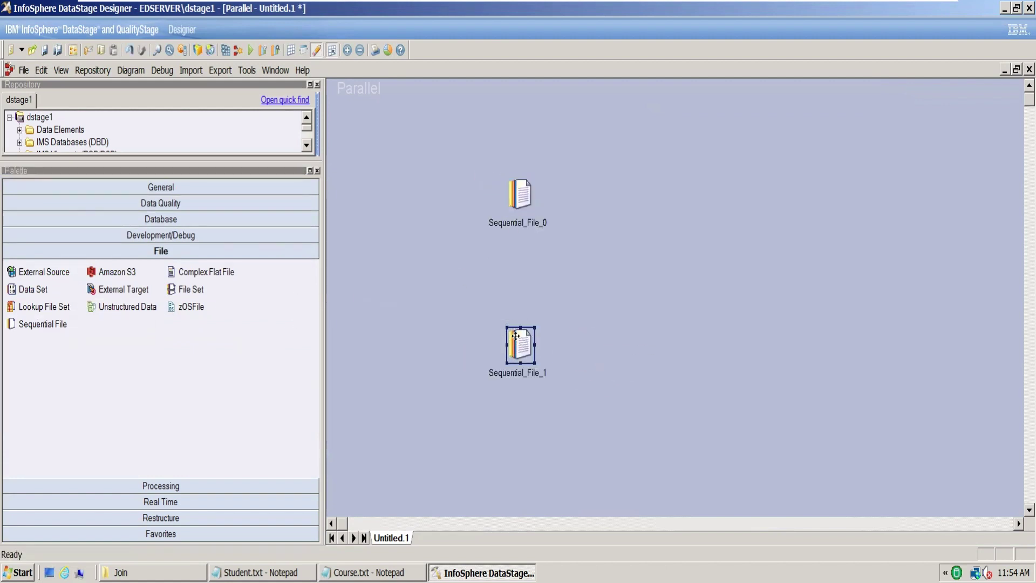
pyautogui.click(164, 489)
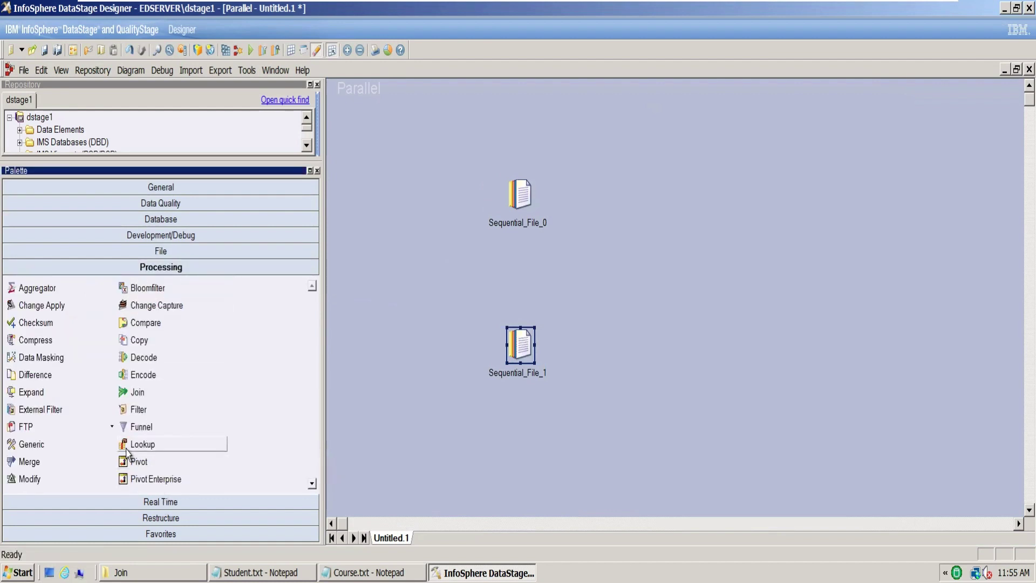
pyautogui.moveTo(125, 452); pyautogui.dragTo(693, 280)
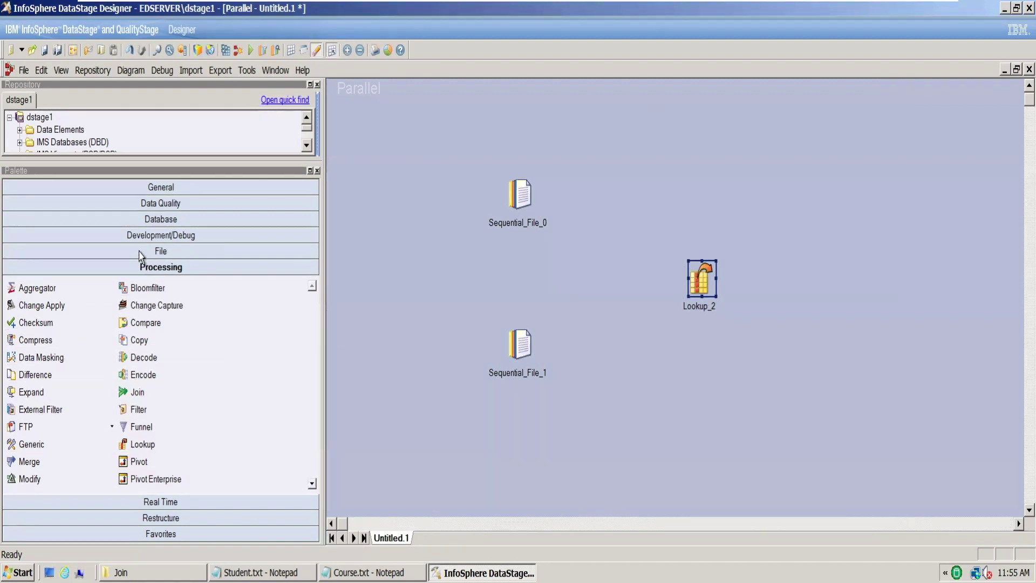
pyautogui.click(145, 252)
pyautogui.moveTo(25, 327); pyautogui.dragTo(902, 274)
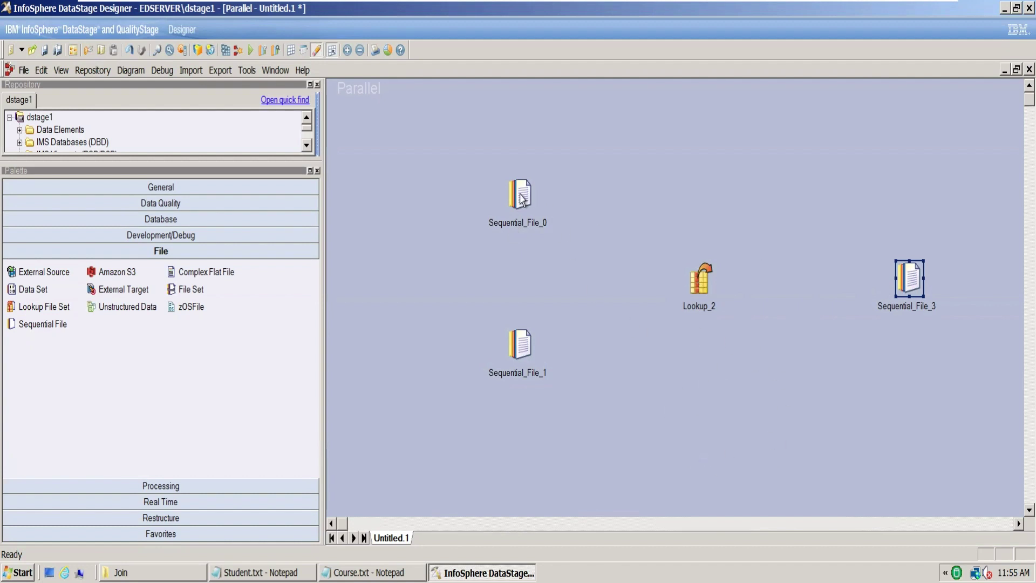
# Step: Link both source files into Lookup_2 (Sequential_File_1 as reference), then show the repository's Jobs folder
pyautogui.moveTo(522, 198); pyautogui.dragTo(688, 279)
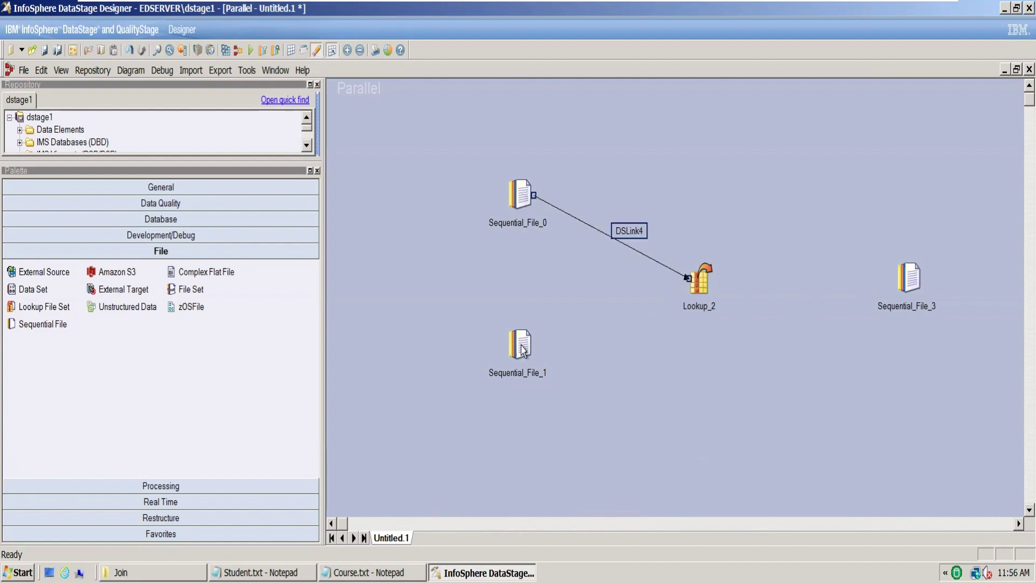
pyautogui.moveTo(522, 350)
pyautogui.mouseDown()
pyautogui.moveTo(640, 308)
pyautogui.moveTo(571, 345)
pyautogui.moveTo(522, 349)
pyautogui.mouseUp()
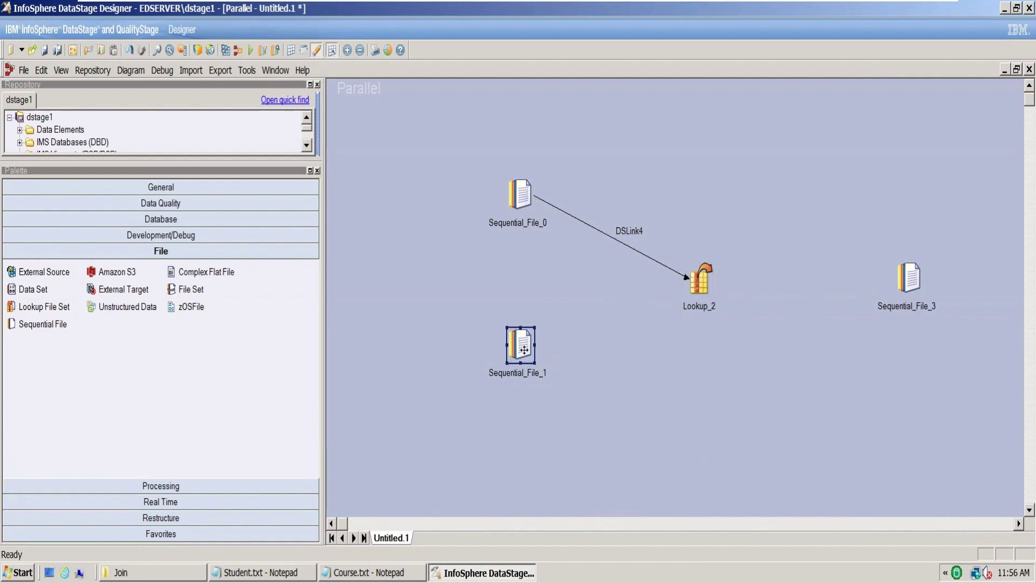
pyautogui.click(591, 371)
pyautogui.moveTo(571, 333)
pyautogui.mouseDown()
pyautogui.moveTo(699, 289)
pyautogui.moveTo(920, 284)
pyautogui.mouseUp()
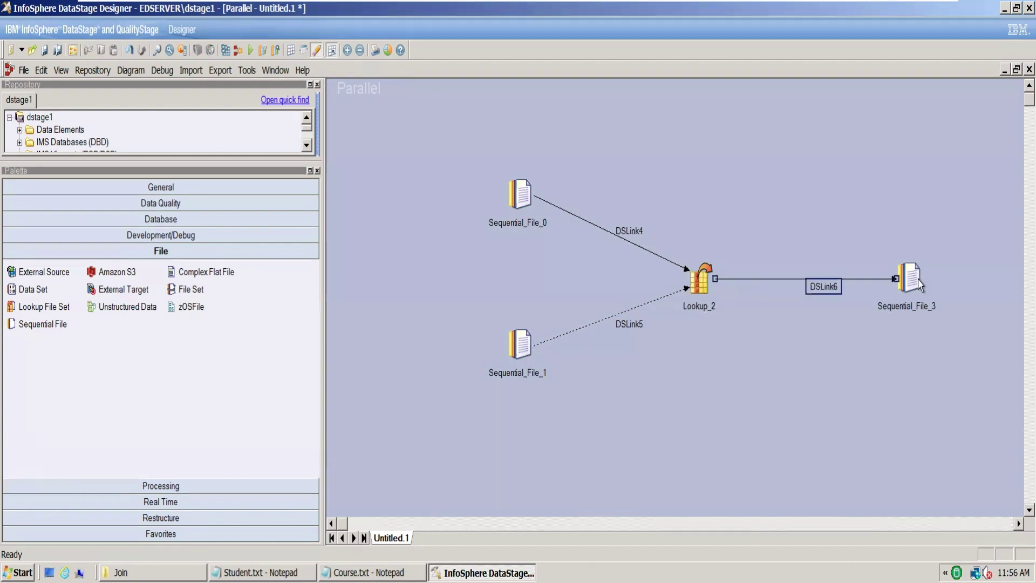
pyautogui.click(728, 359)
pyautogui.click(317, 171)
pyautogui.click(19, 168)
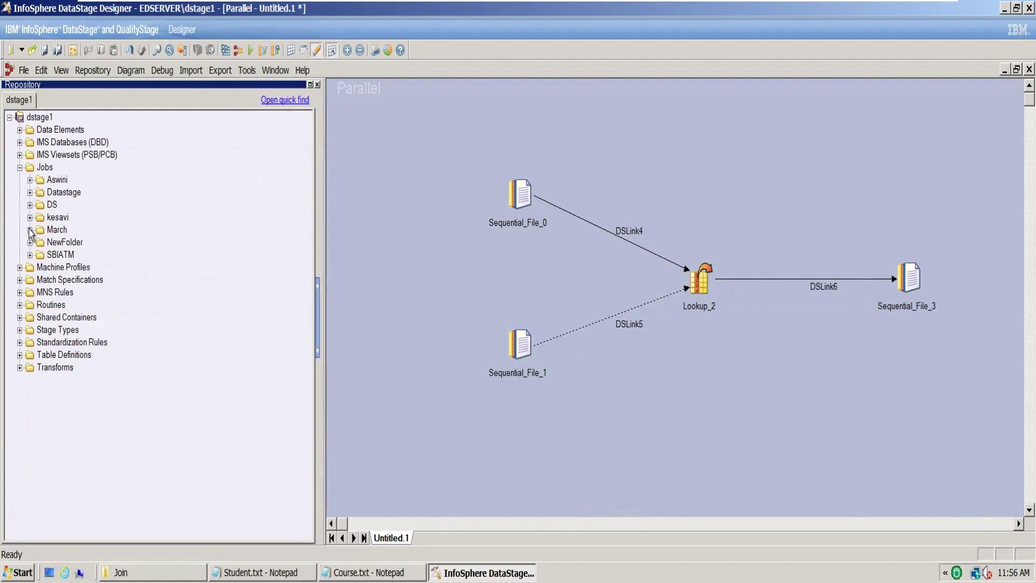
# Step: Expand Jobs > March to view DemoJoin_March, then return to the Untitled.1 lookup job
pyautogui.click(30, 232)
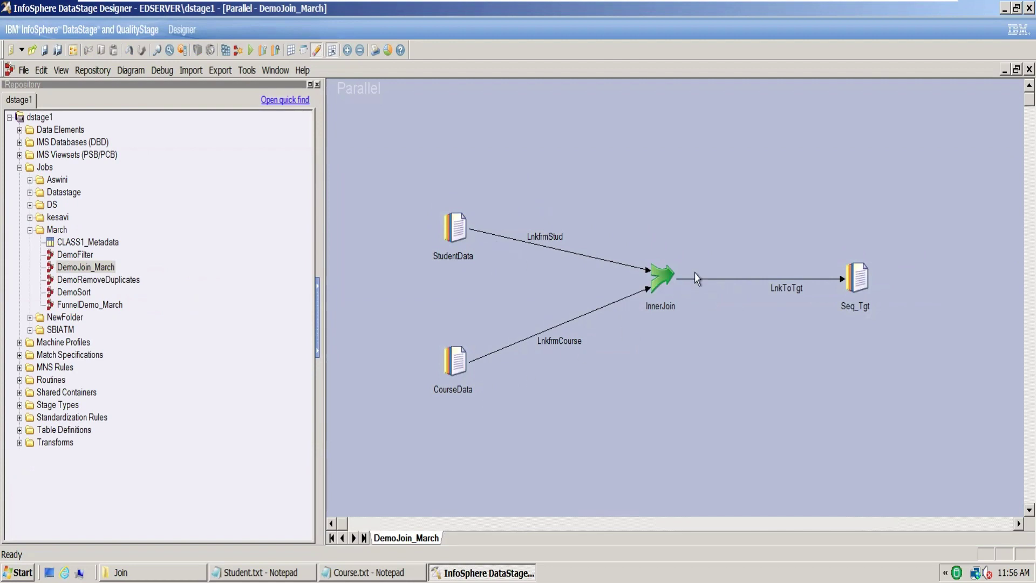
pyautogui.hotkey('ctrl', 'Tab')
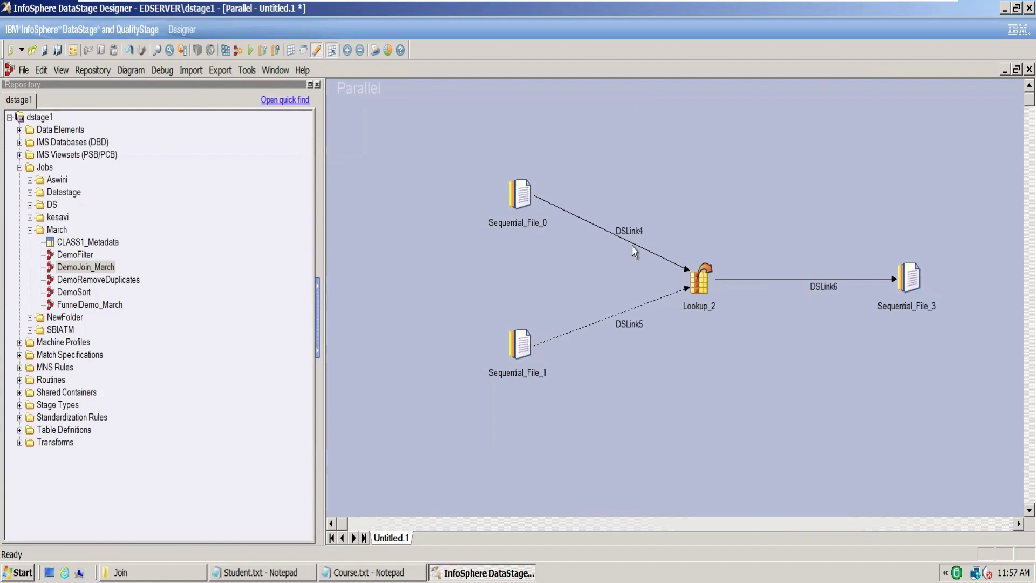
# Step: Rename the source stages Sequential_File_0 to Student and Sequential_File_1 to Course
pyautogui.click(516, 231)
pyautogui.click(515, 230)
pyautogui.write('Student')
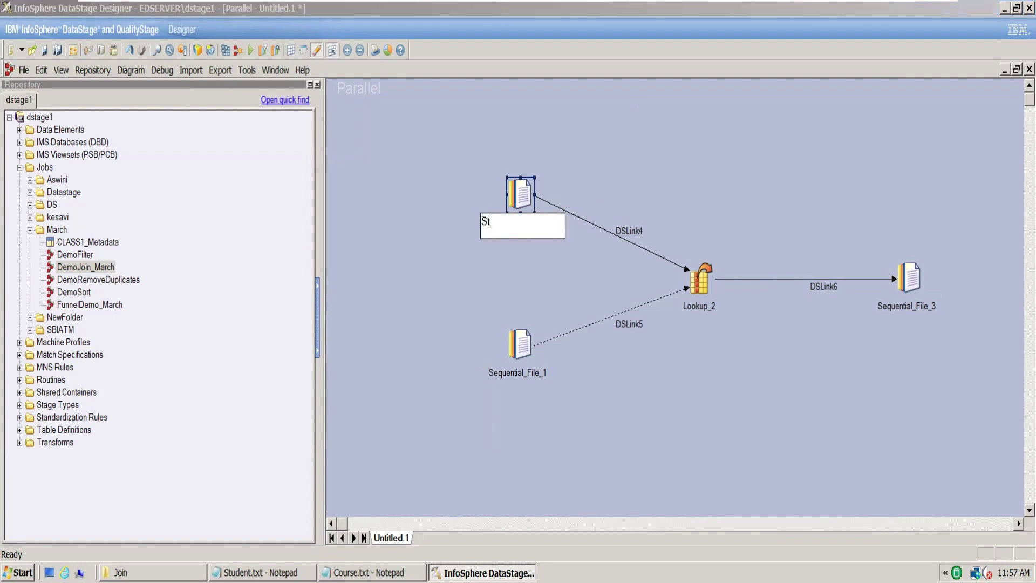
pyautogui.click(509, 376)
pyautogui.click(509, 377)
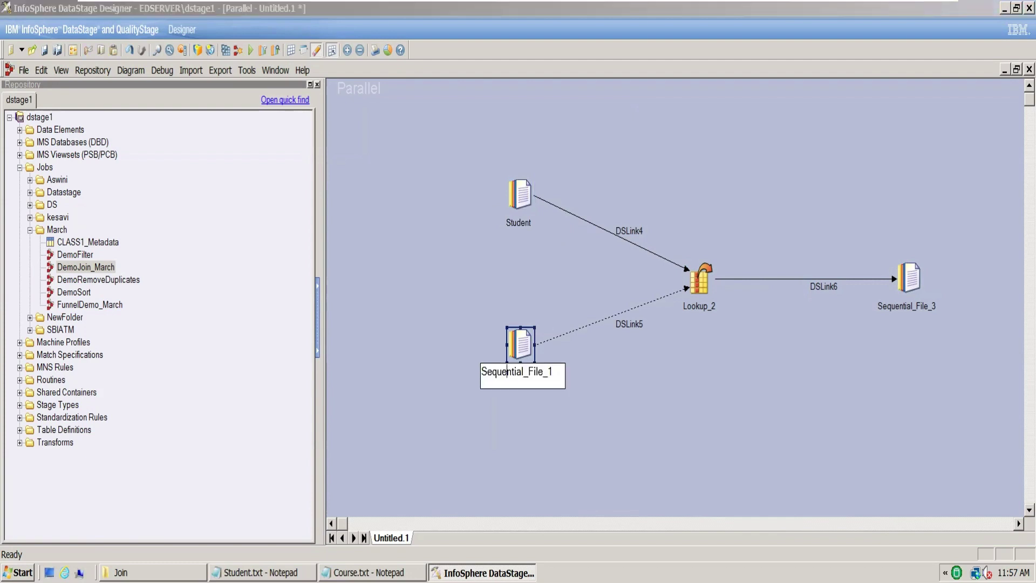
pyautogui.write('C')
pyautogui.hotkey('ctrl', 'a')
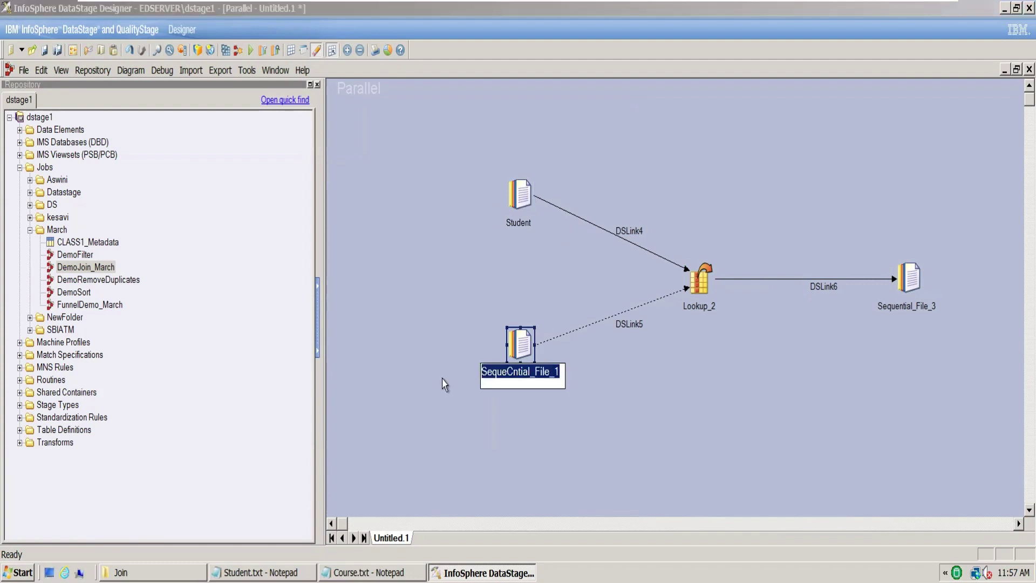
pyautogui.write('Course')
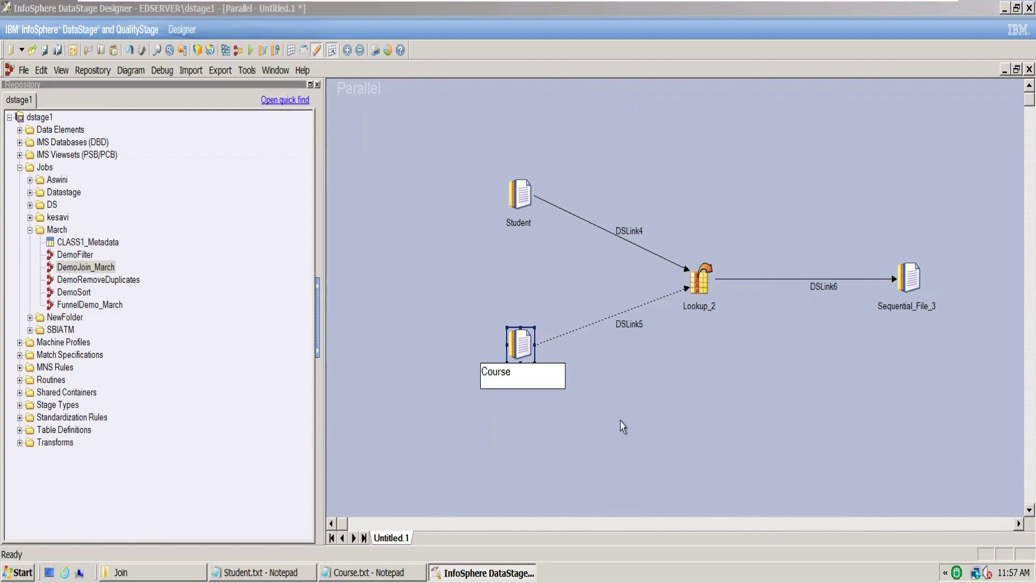
pyautogui.click(620, 424)
# Step: Rename the Student link LnkToLkp and the Course reference link LnkToLkp_
pyautogui.click(640, 235)
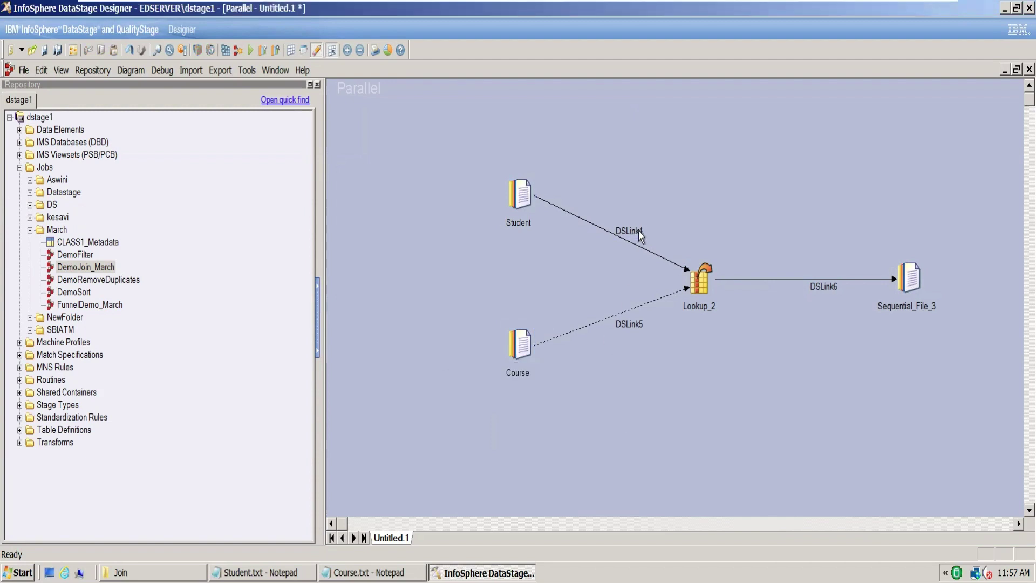
pyautogui.click(640, 235)
pyautogui.write('LnkT')
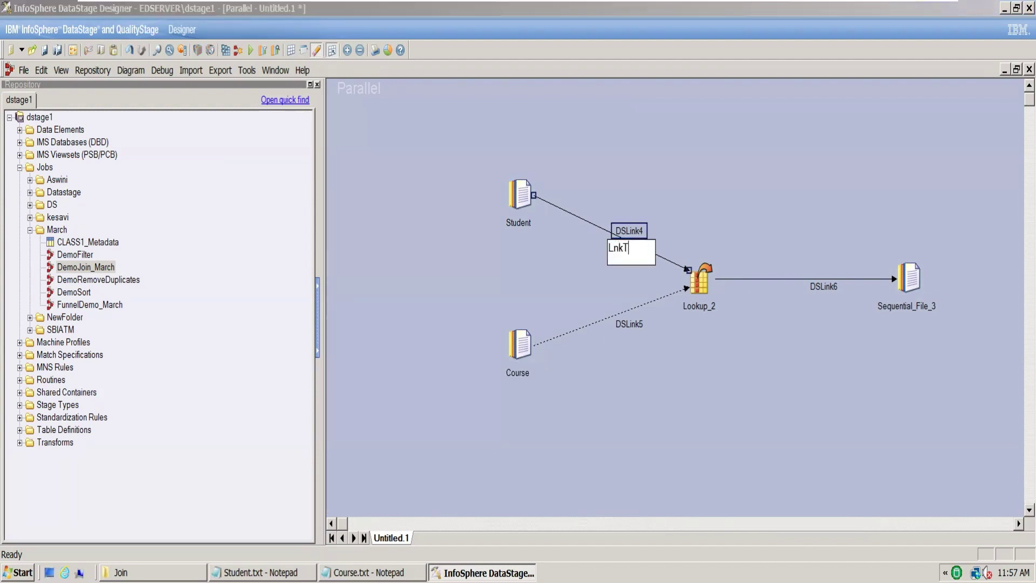
pyautogui.write('oLkp')
pyautogui.click(641, 324)
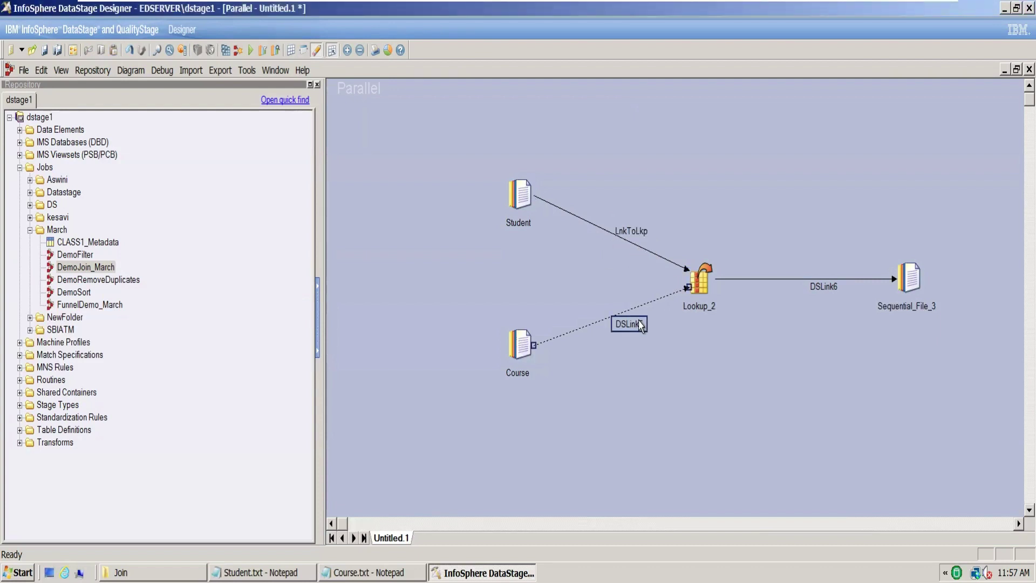
pyautogui.click(641, 324)
pyautogui.write('LnkTo')
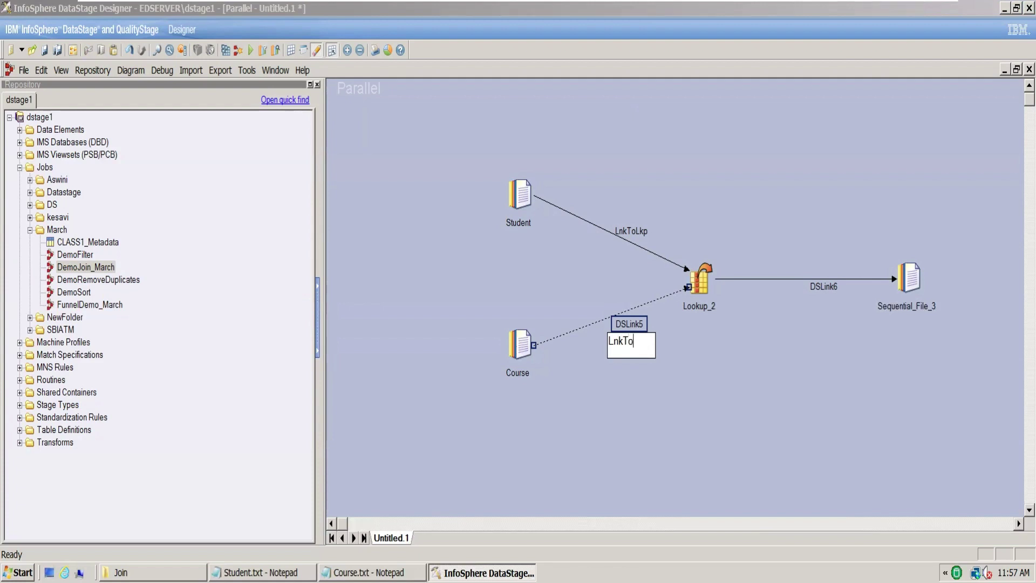
pyautogui.write('Lkp_')
pyautogui.press('Return')
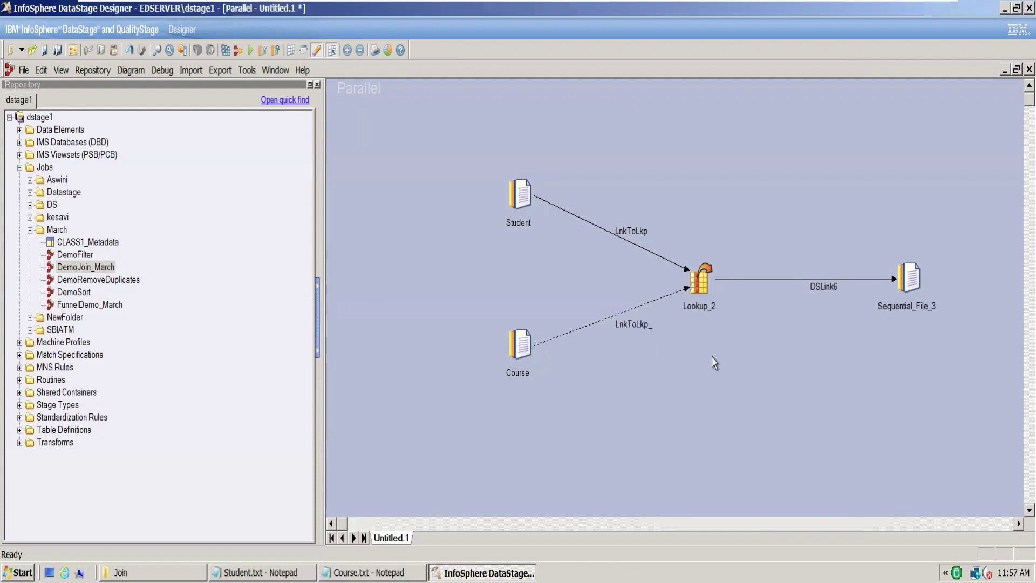
# Step: Rename Lookup_2 to Lookup, its output link to LnkToTgt, and Sequential_File_3 to TgtLkp
pyautogui.click(704, 312)
pyautogui.click(705, 312)
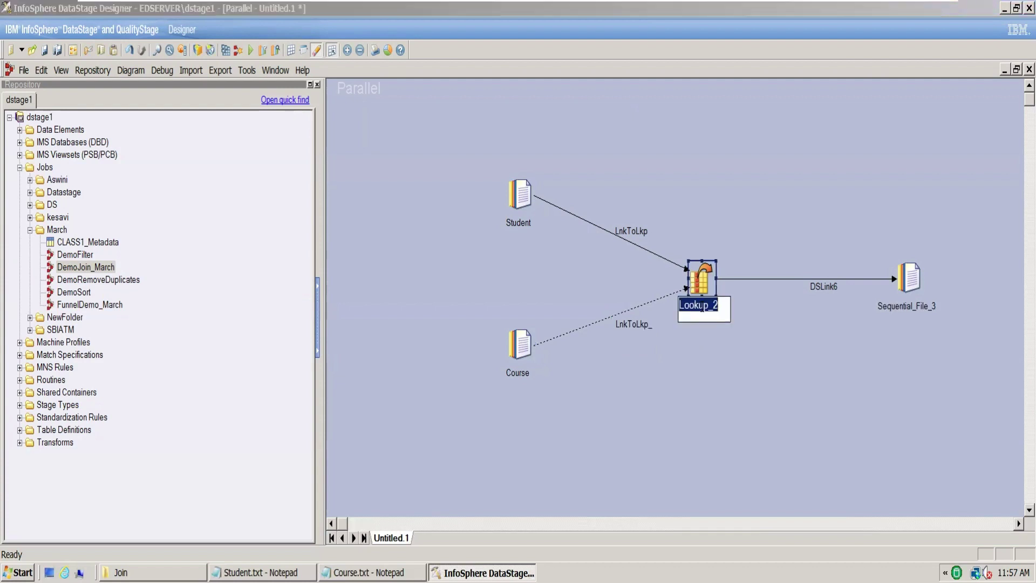
pyautogui.write('Lookup')
pyautogui.click(824, 349)
pyautogui.click(821, 292)
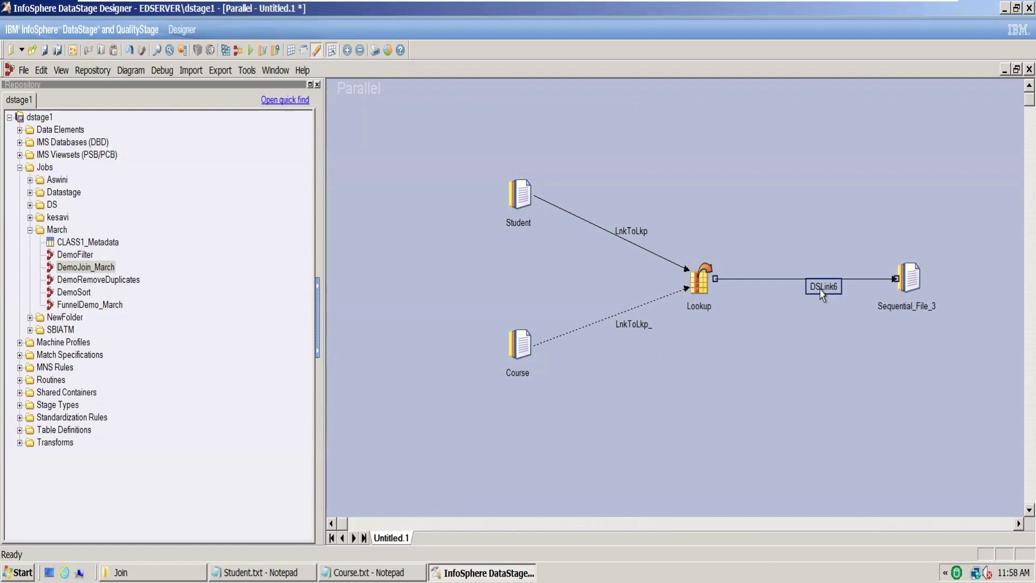
pyautogui.click(822, 292)
pyautogui.write('LnkToTgt')
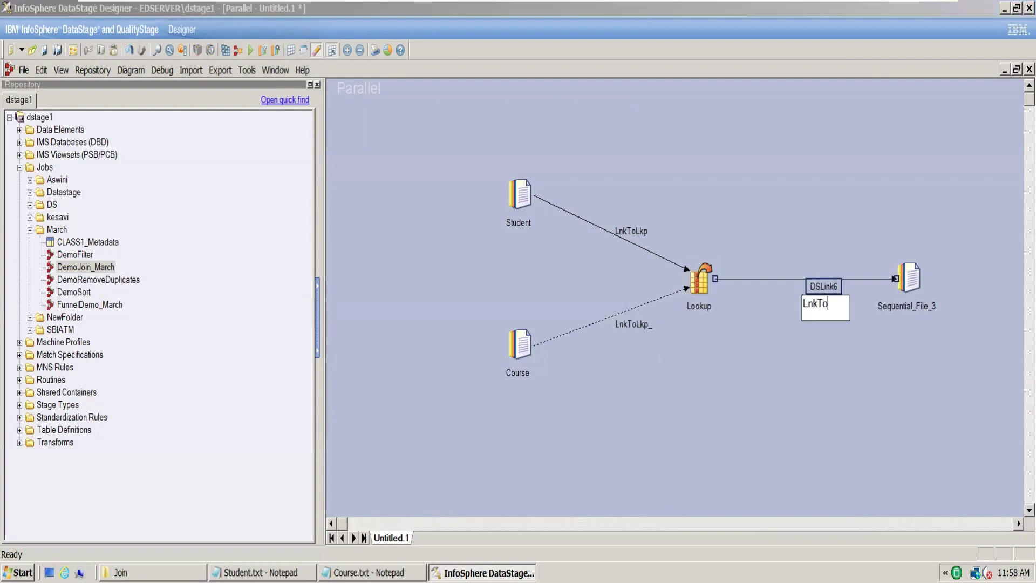
pyautogui.click(893, 313)
pyautogui.click(893, 313)
pyautogui.write('T')
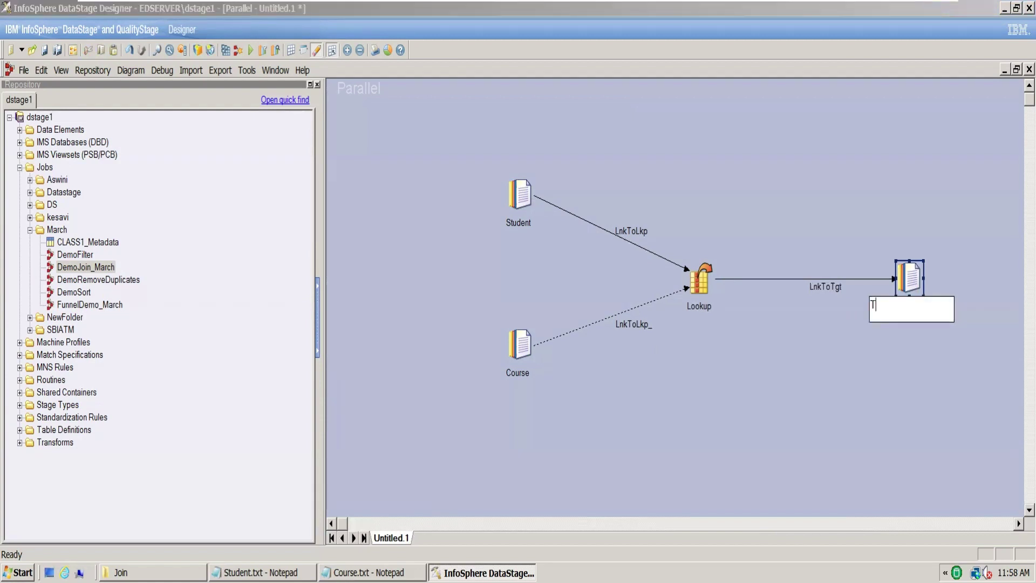
pyautogui.write('gtLkp')
pyautogui.click(821, 388)
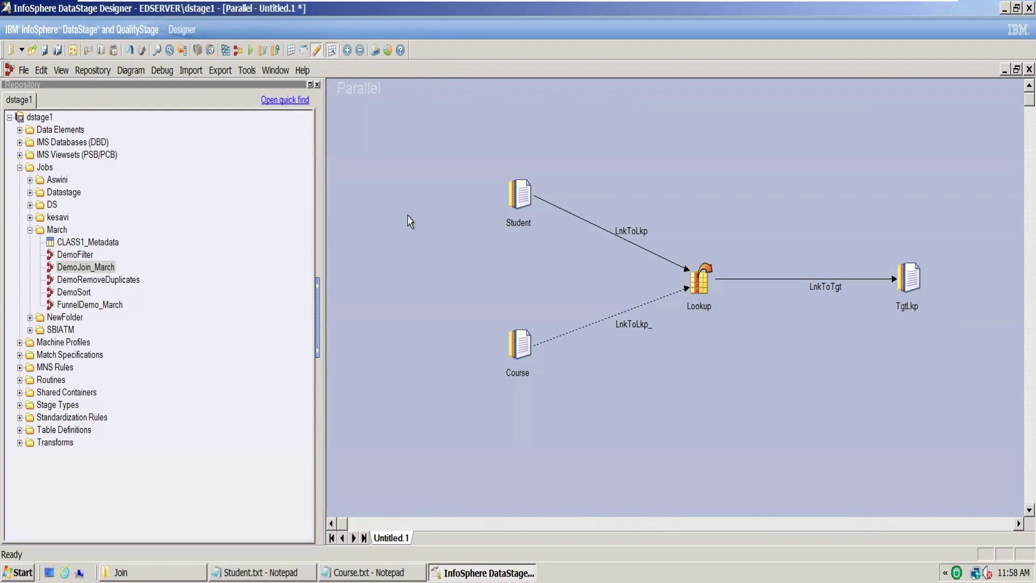
# Step: Save the job as DemoLookup_March in \Jobs\March after clearing the cannot-rename warning
pyautogui.click(44, 50)
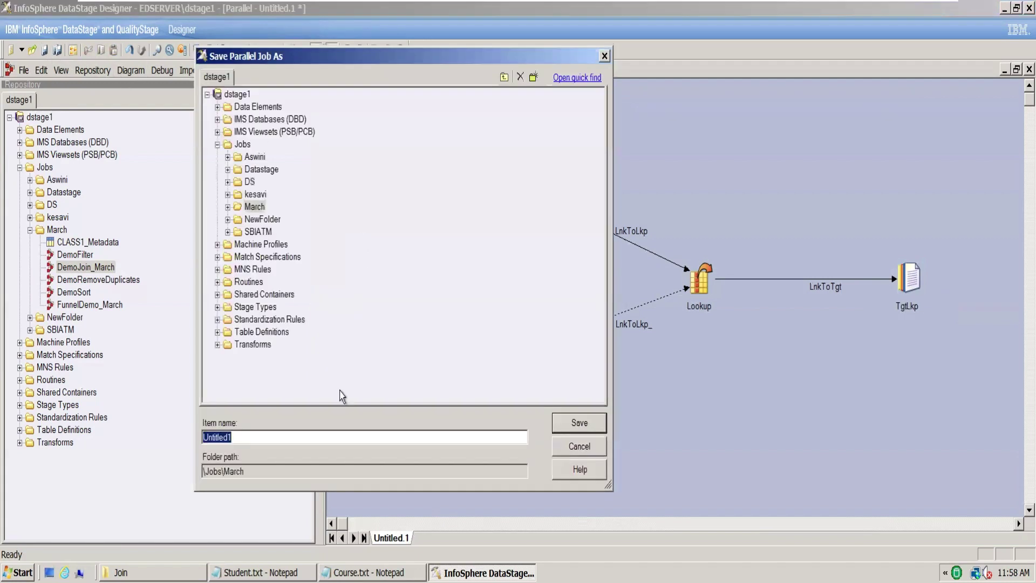
pyautogui.write('DemoLookup')
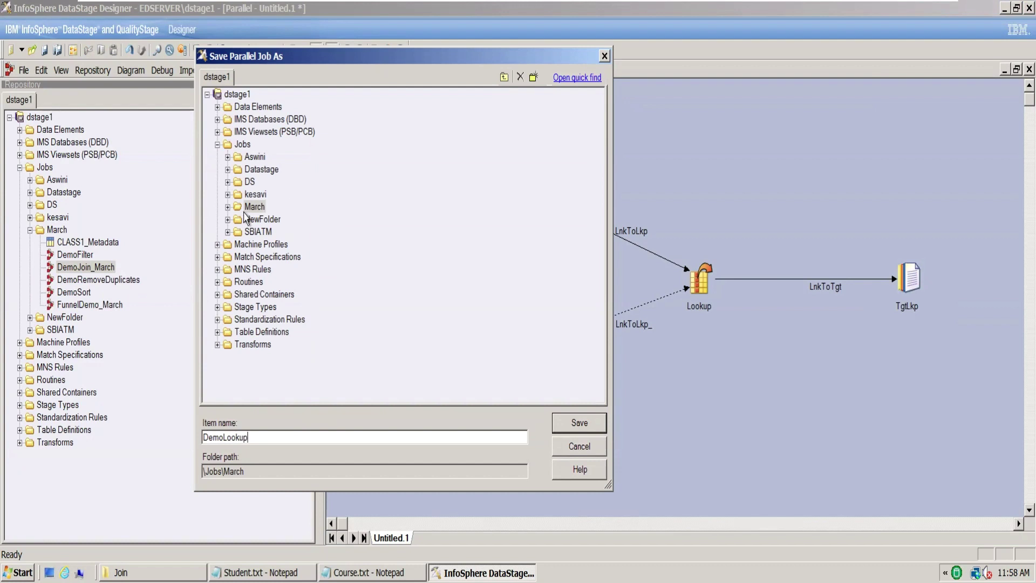
pyautogui.press('Return')
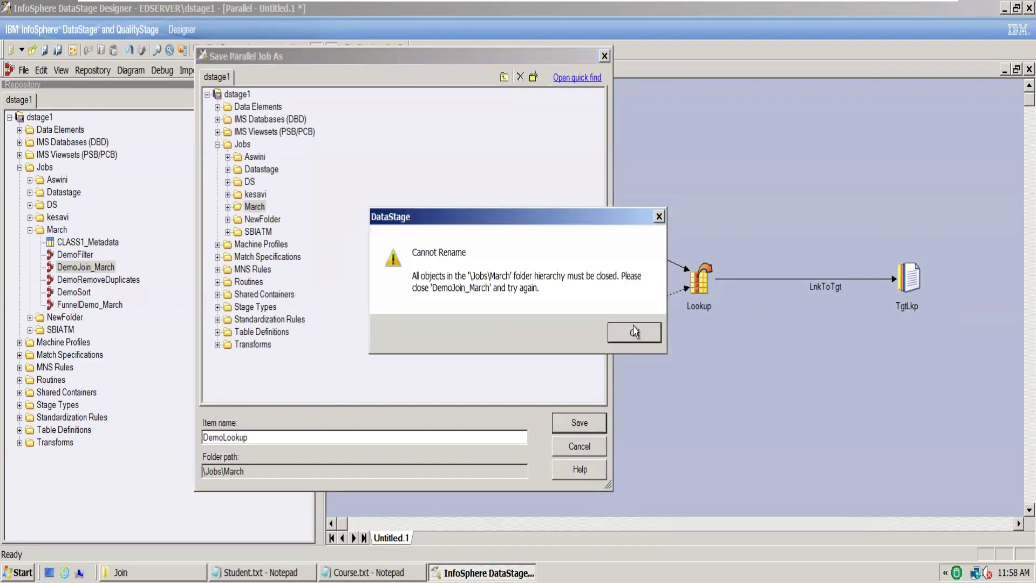
pyautogui.click(634, 332)
pyautogui.click(272, 440)
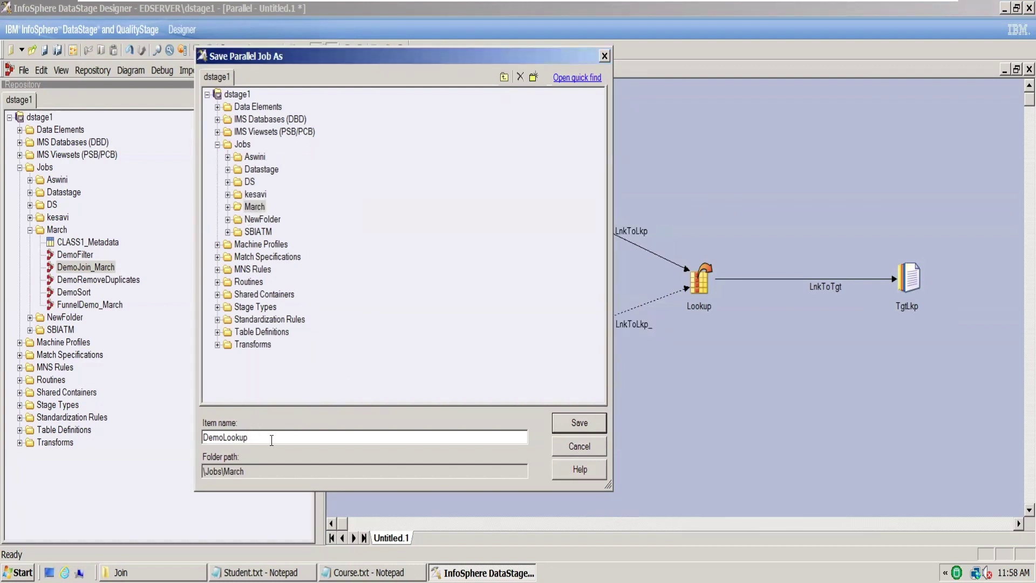
pyautogui.write('_March')
pyautogui.click(596, 421)
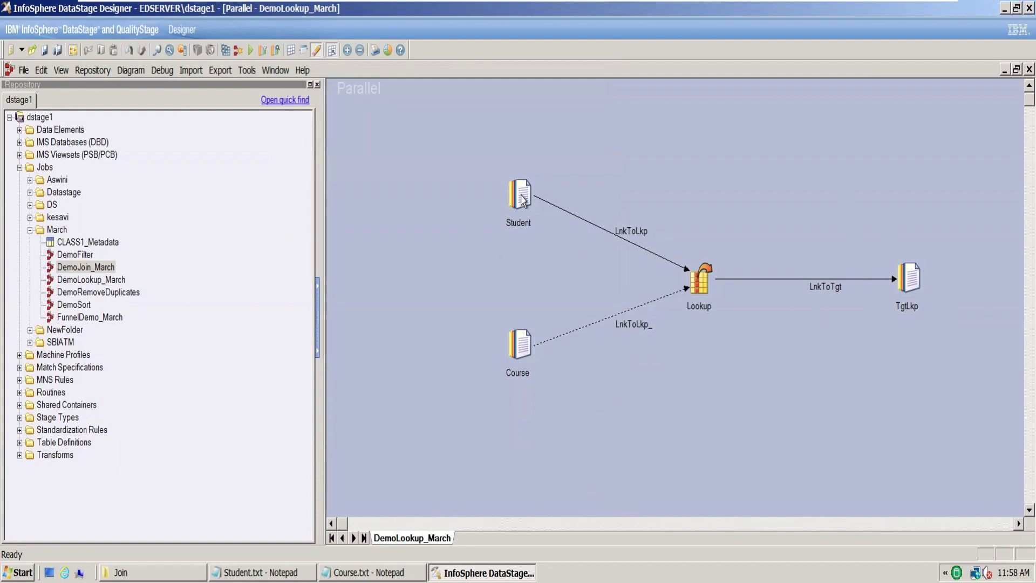
# Step: Check Student.txt's field separator, open the Student stage, and copy the Join folder path
pyautogui.click(261, 572)
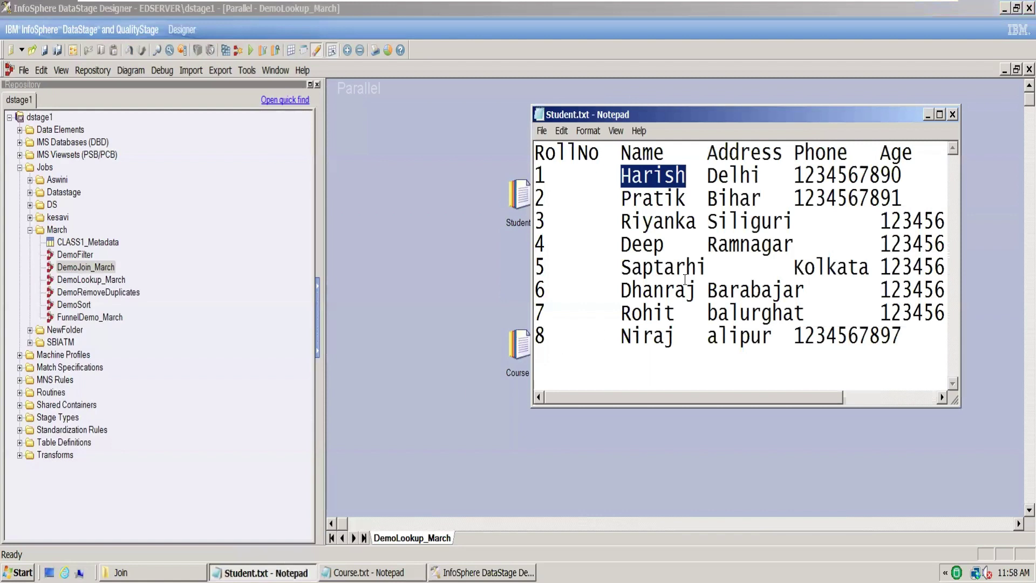
pyautogui.moveTo(545, 176); pyautogui.dragTo(617, 173)
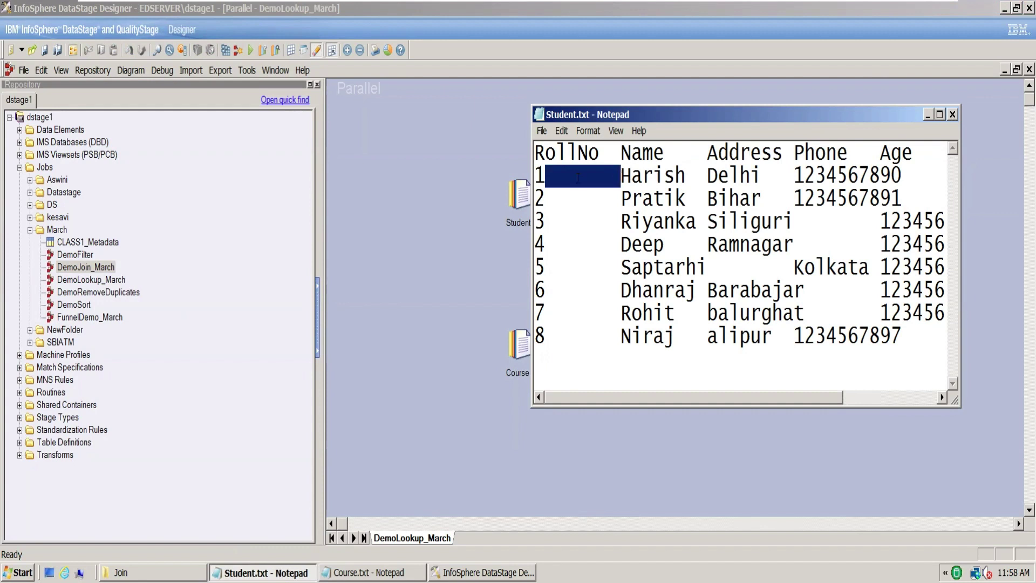
pyautogui.click(953, 115)
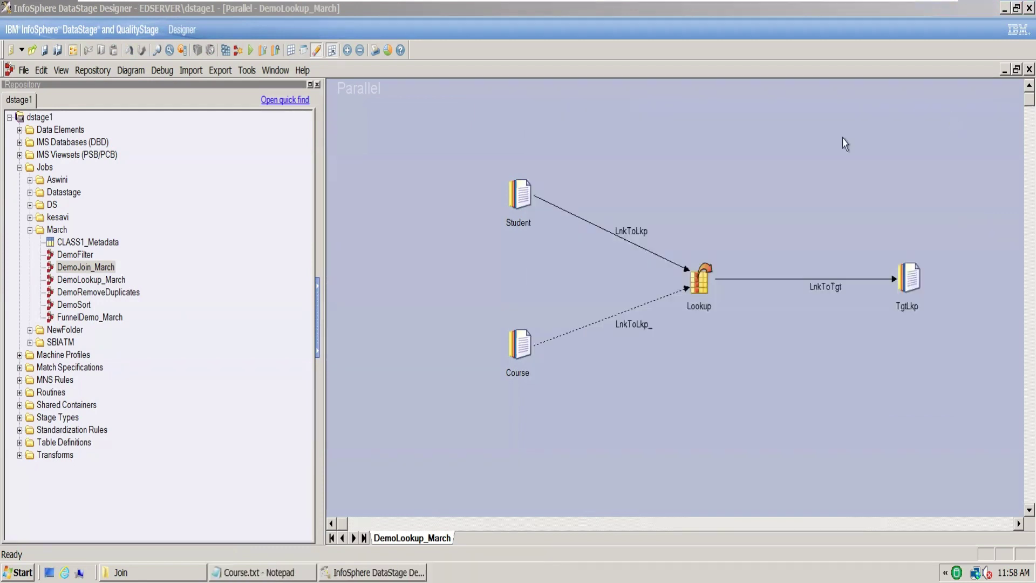
pyautogui.doubleClick(516, 193)
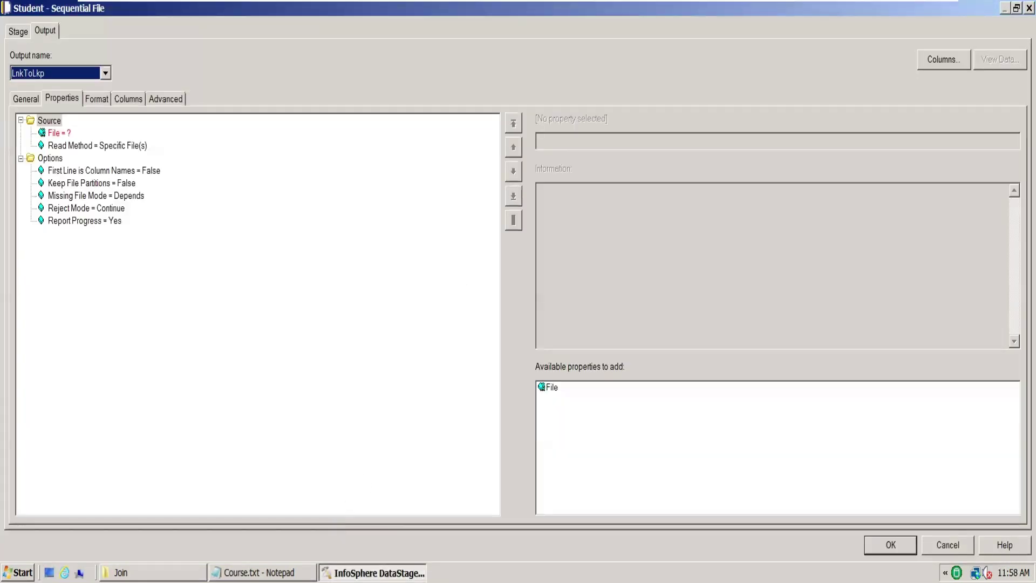
pyautogui.click(189, 572)
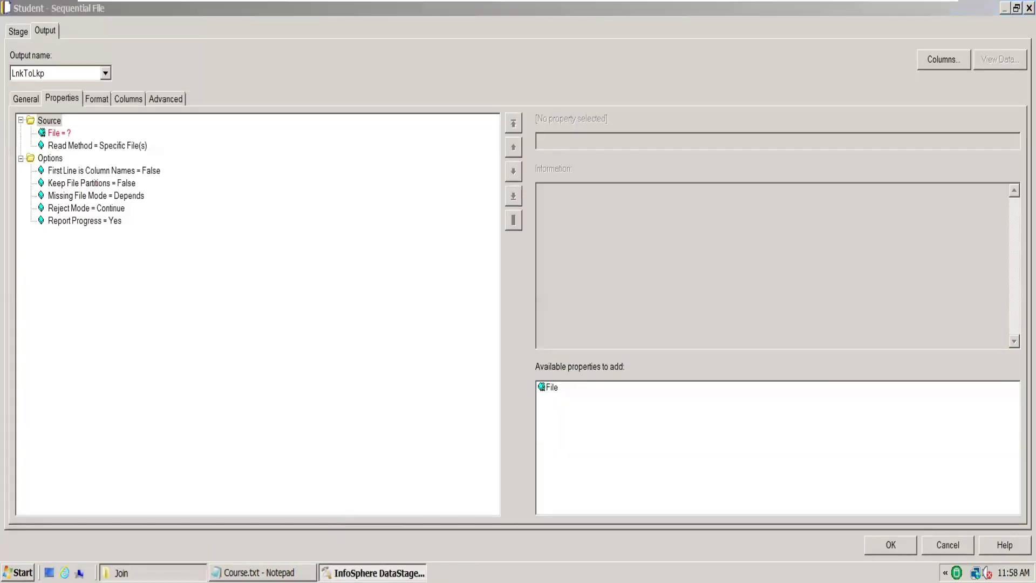
pyautogui.click(313, 29)
pyautogui.hotkey('ctrl', 'c')
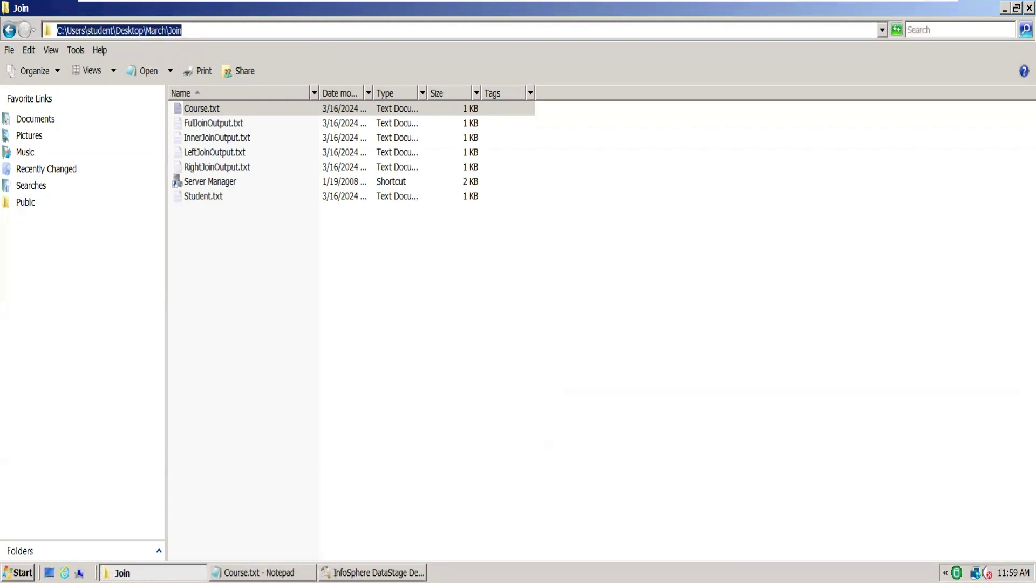
# Step: Set the Student File property to C:\Users\student\Desktop\March\Join\Student.txt
pyautogui.click(373, 573)
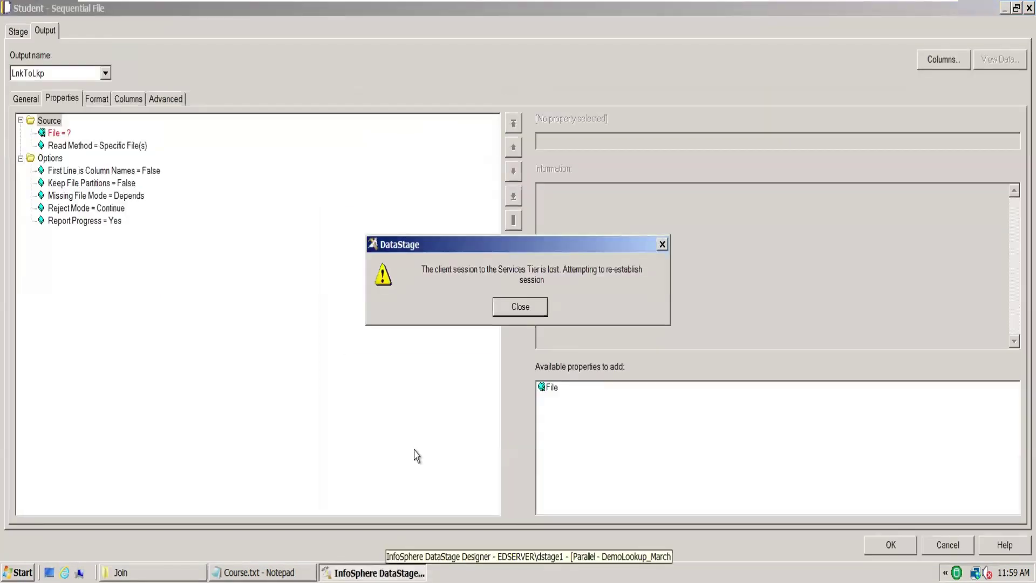
pyautogui.click(521, 308)
pyautogui.click(58, 133)
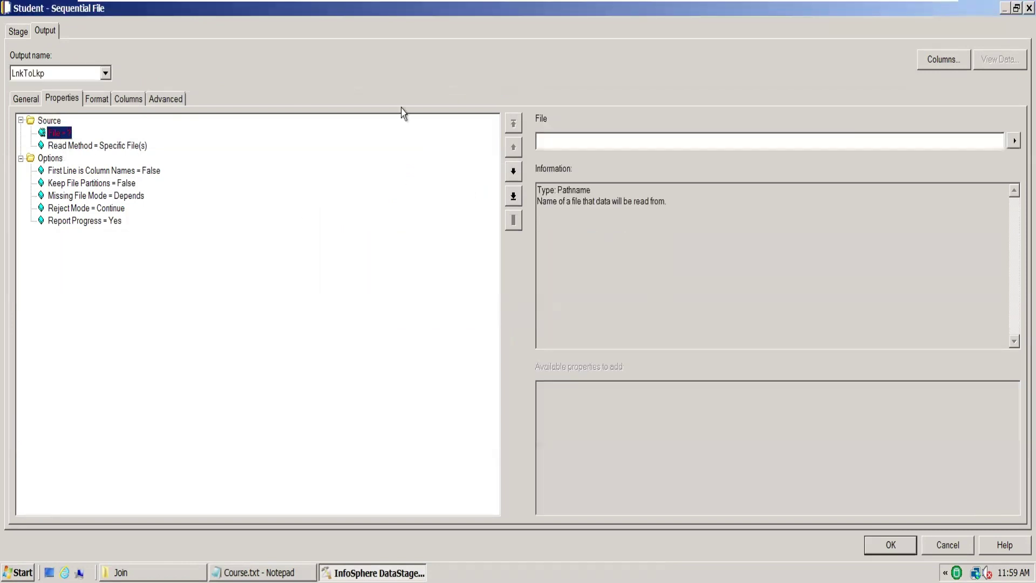
pyautogui.click(594, 139)
pyautogui.hotkey('ctrl', 'v')
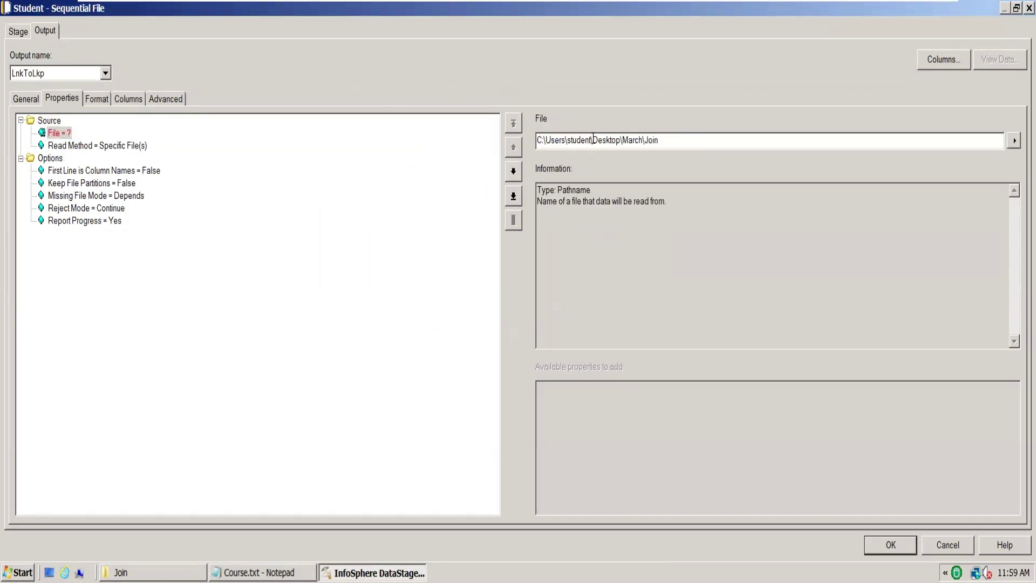
pyautogui.write('\\Student.txt')
# Step: Set First Line is Column Names to True for the Student file
pyautogui.click(151, 171)
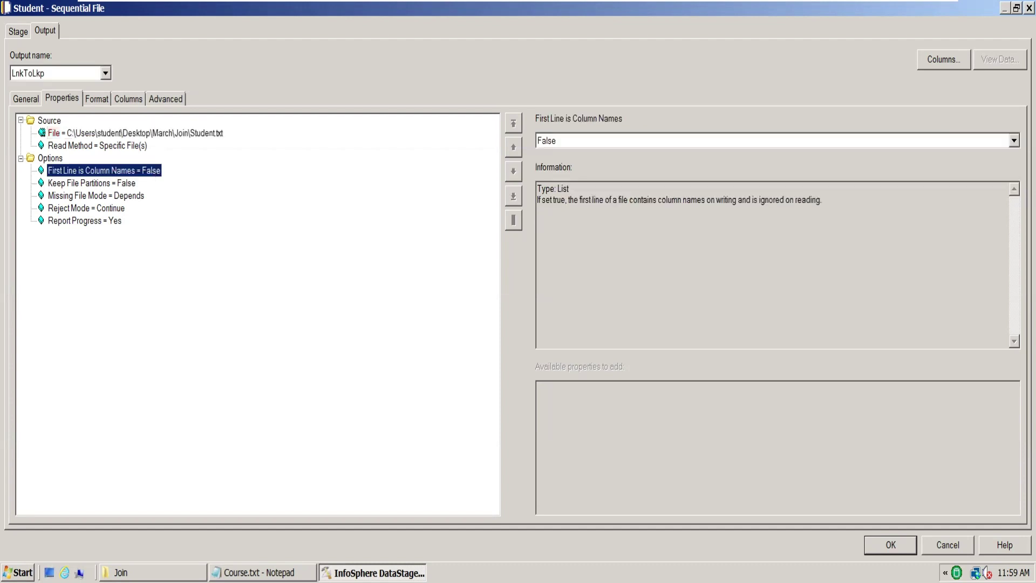
pyautogui.click(259, 572)
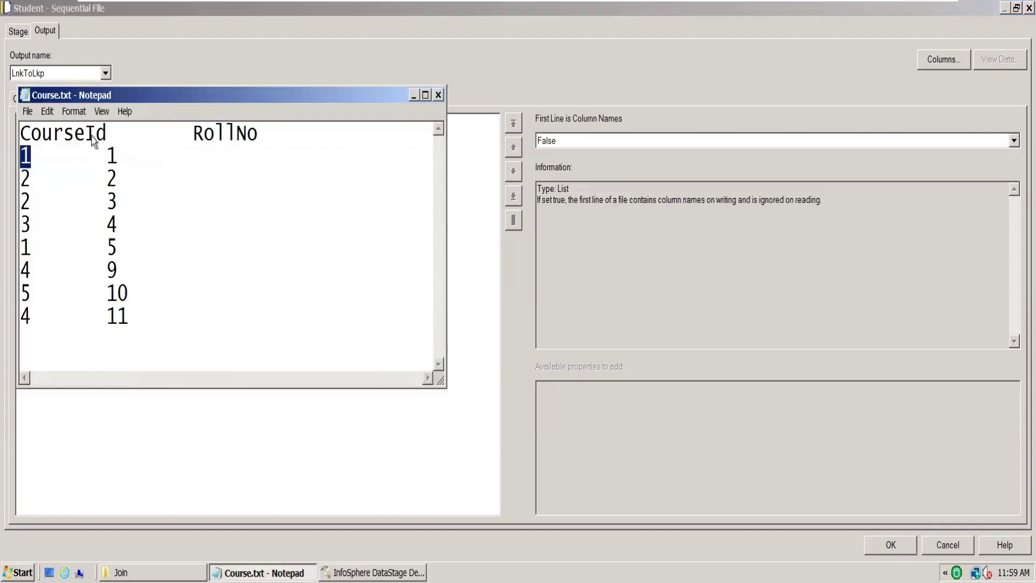
pyautogui.click(414, 96)
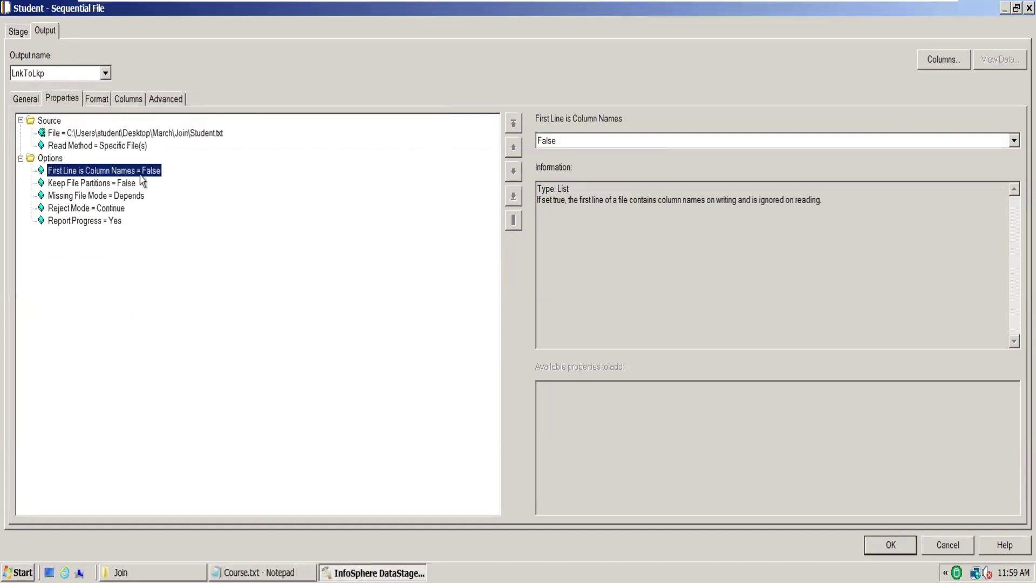
pyautogui.click(1013, 142)
pyautogui.click(851, 166)
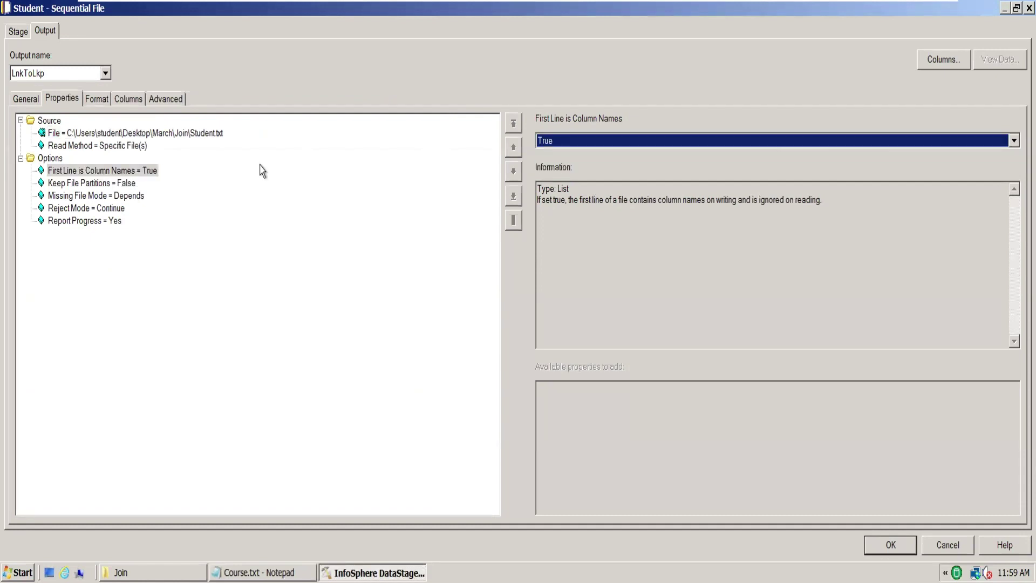
# Step: On the Format tab, set the Student field delimiter to tab and quote to none
pyautogui.click(99, 104)
pyautogui.click(92, 148)
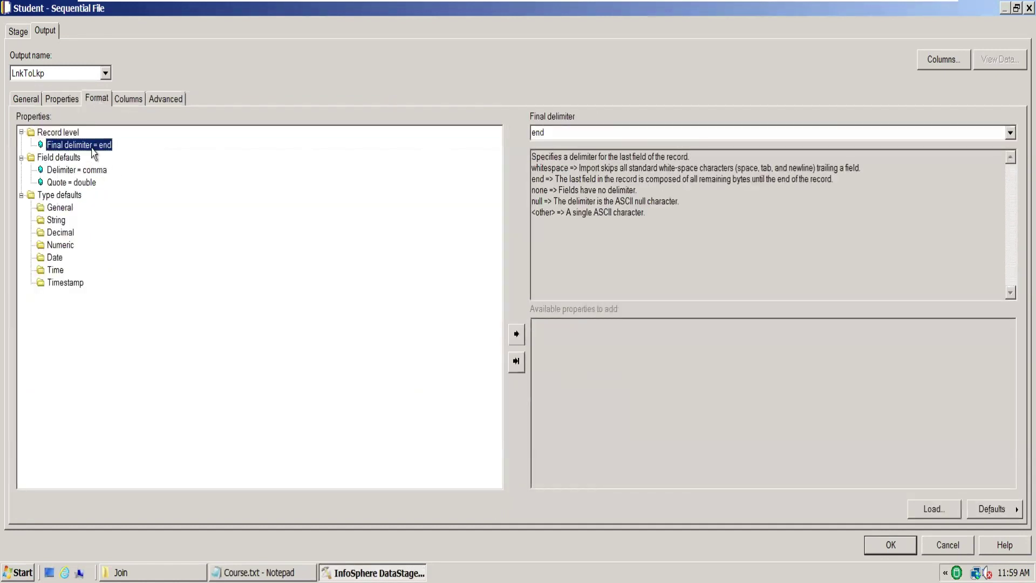
pyautogui.click(104, 169)
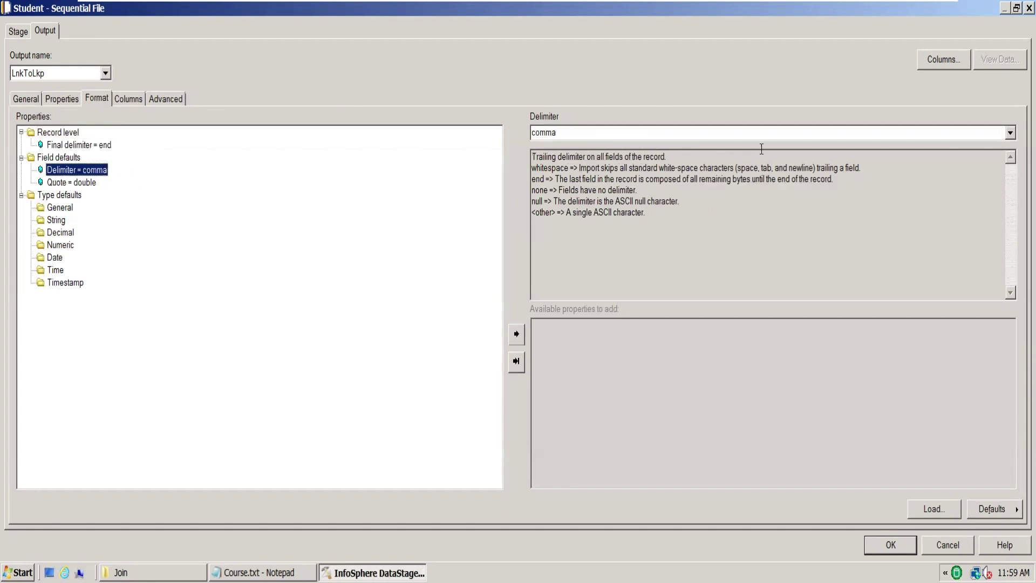
pyautogui.click(1009, 135)
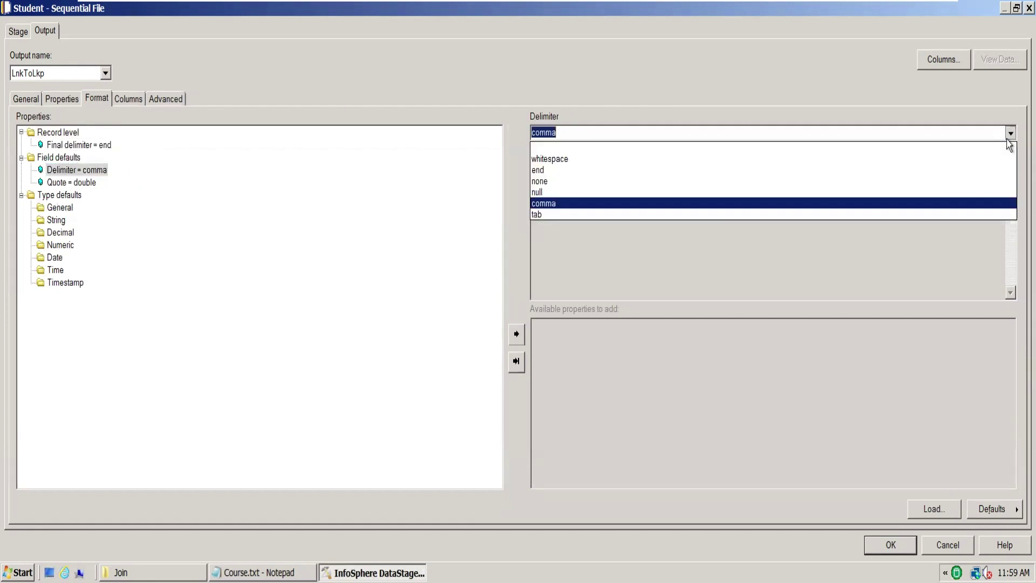
pyautogui.click(591, 216)
pyautogui.click(79, 183)
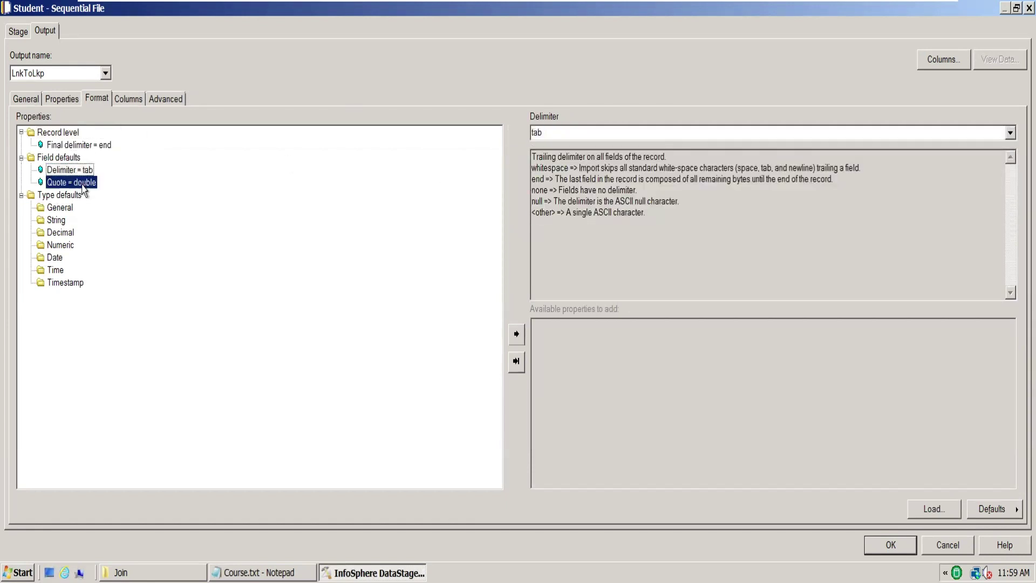
pyautogui.click(1009, 132)
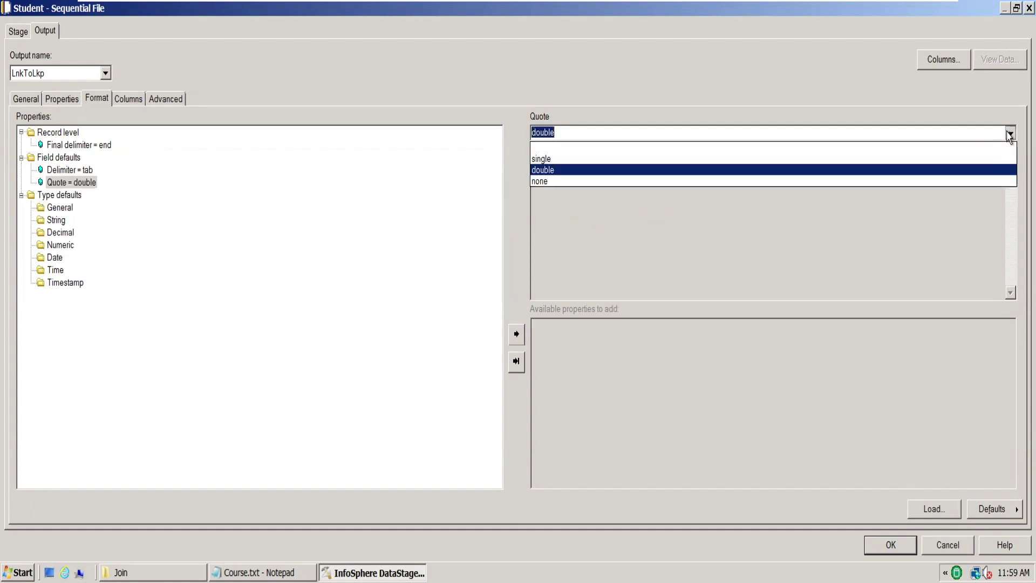
pyautogui.click(602, 181)
pyautogui.click(138, 99)
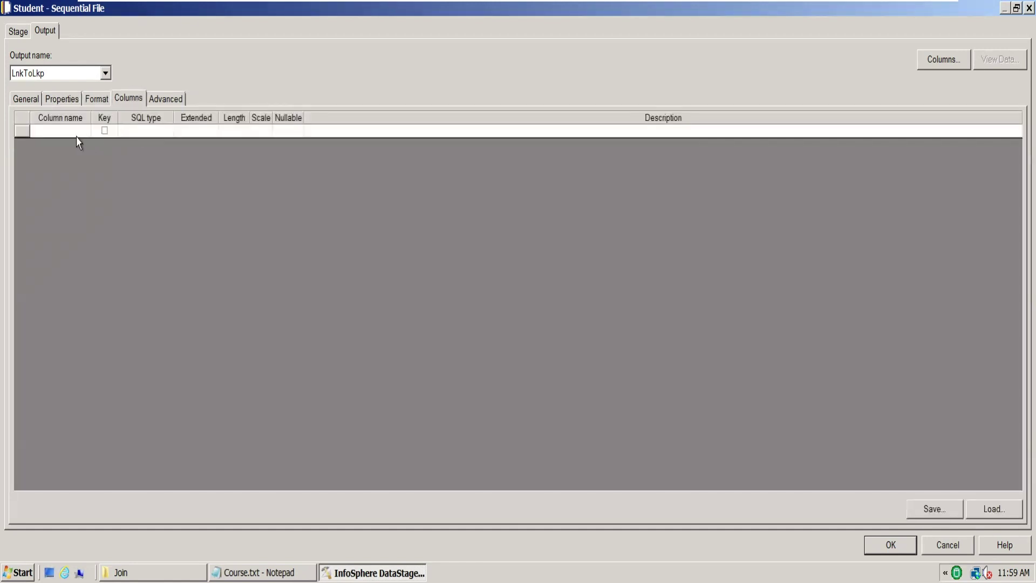
# Step: Open Student.txt to check its column names before defining columns
pyautogui.click(59, 135)
pyautogui.hotkey('alt', 'Tab')
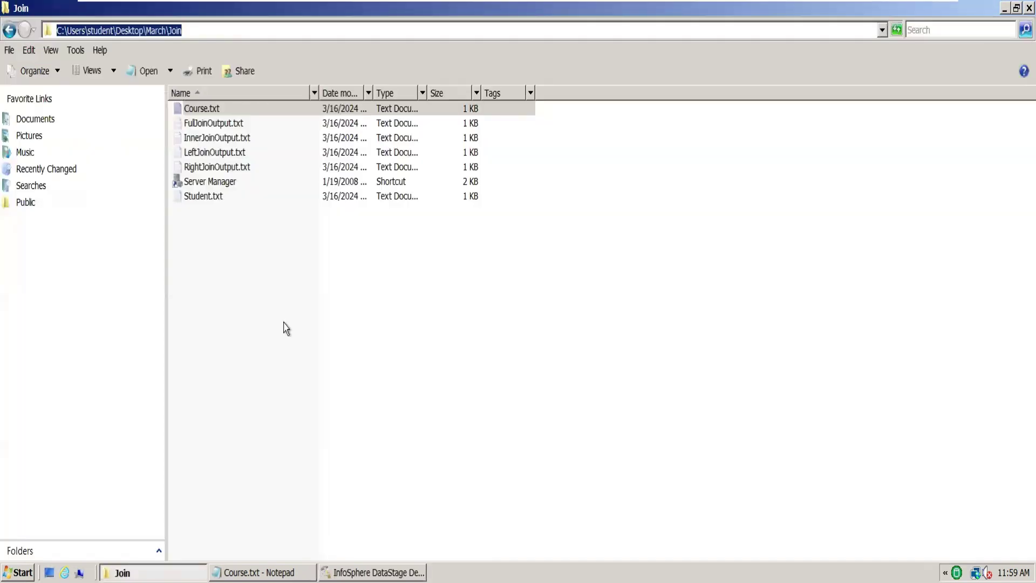
pyautogui.doubleClick(216, 200)
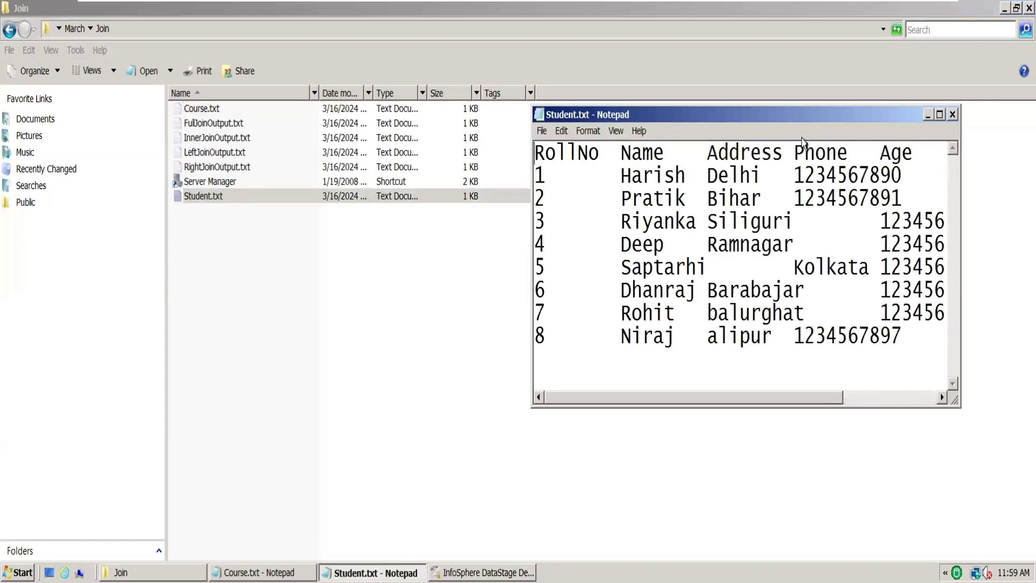
pyautogui.click(483, 572)
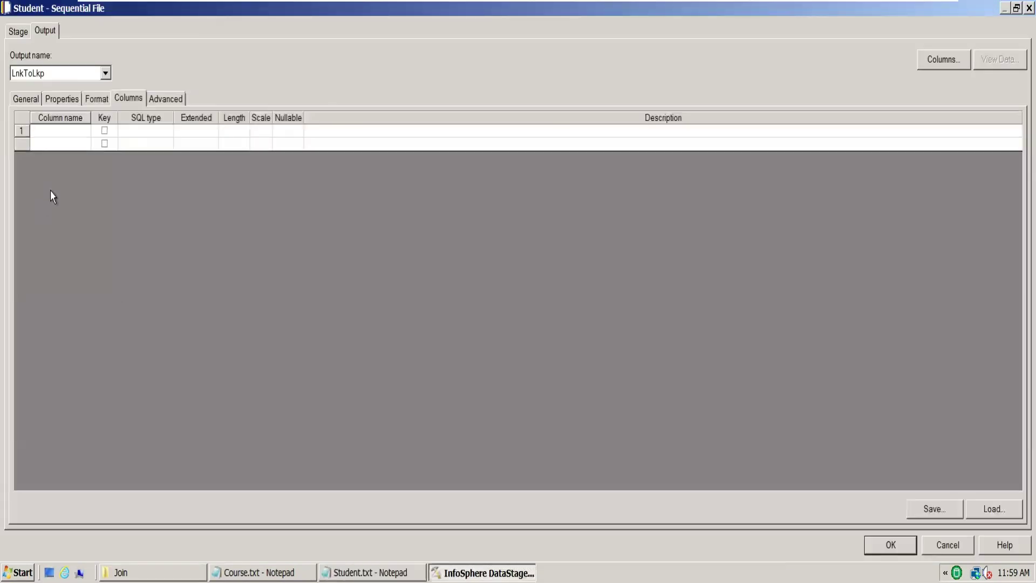
# Step: Enter the Student columns RollNo, Name, Address, Phone and Age
pyautogui.write('RollNo')
pyautogui.click(48, 144)
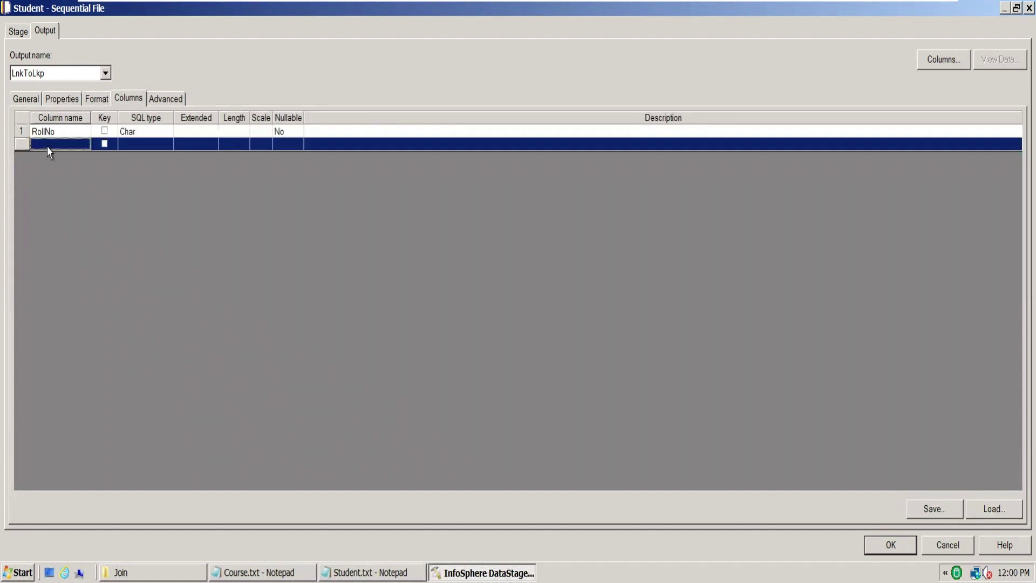
pyautogui.write('Name')
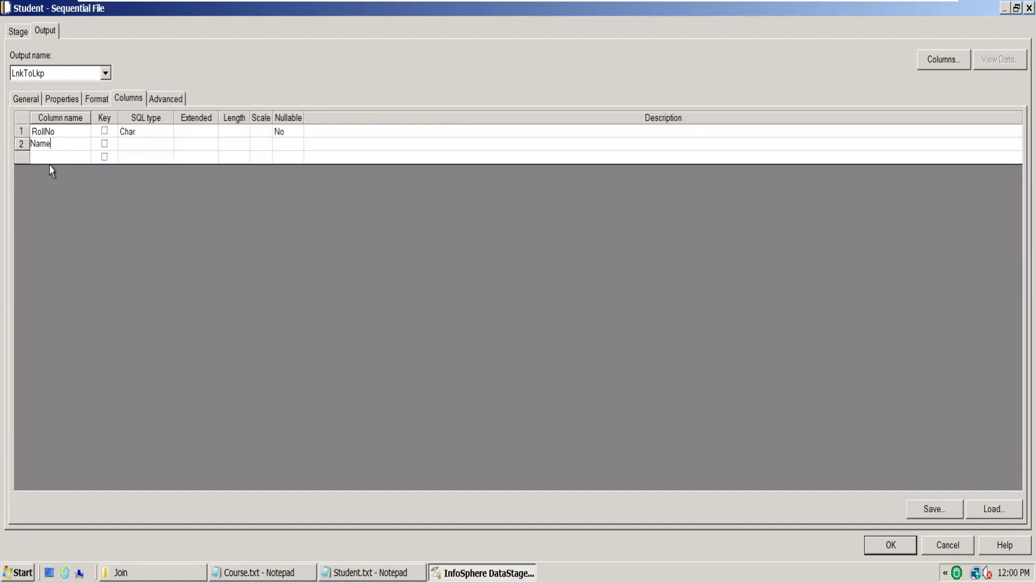
pyautogui.click(48, 157)
pyautogui.write('Address')
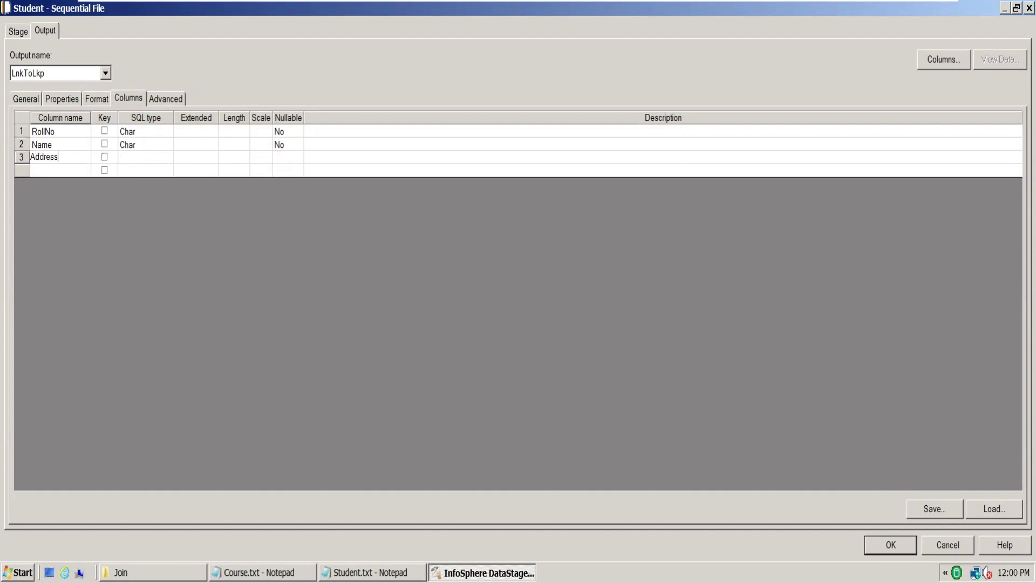
pyautogui.click(43, 170)
pyautogui.write('P')
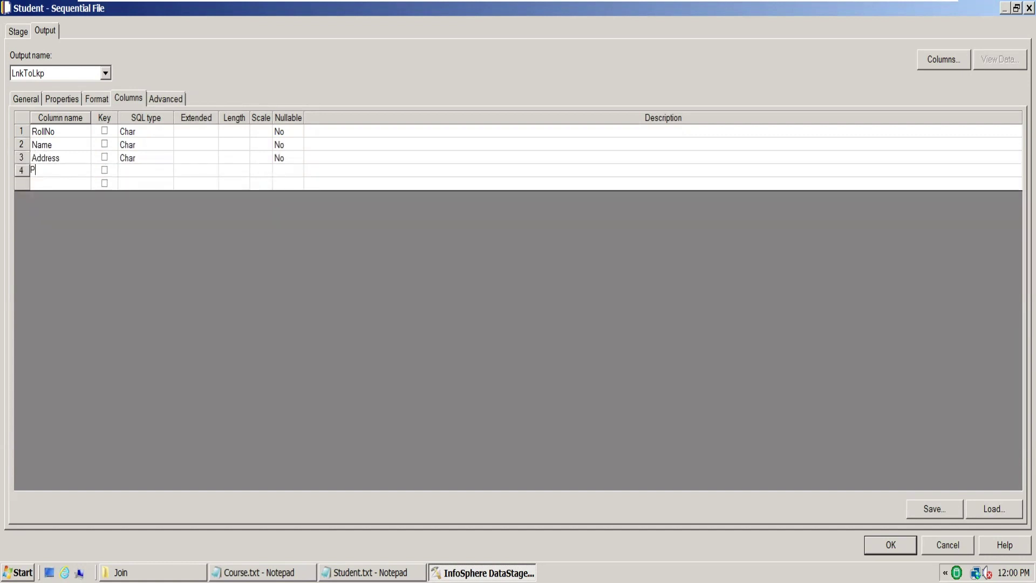
pyautogui.write('hone')
pyautogui.click(57, 189)
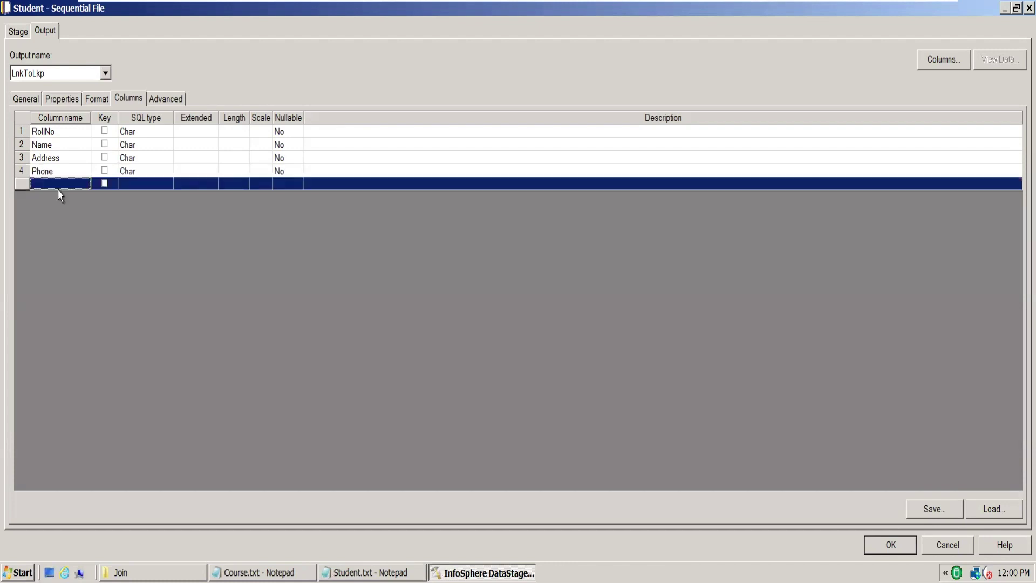
pyautogui.write('a')
pyautogui.press('BackSpace')
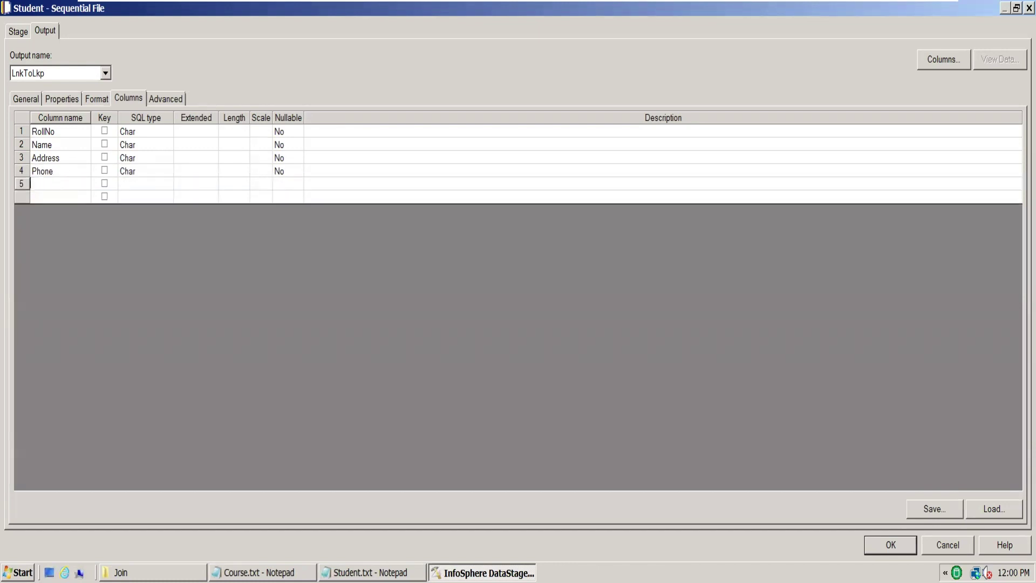
pyautogui.write('Age')
pyautogui.click(139, 188)
# Step: Make RollNo, Phone and Age Integer, review the format settings, and close the stage
pyautogui.click(136, 134)
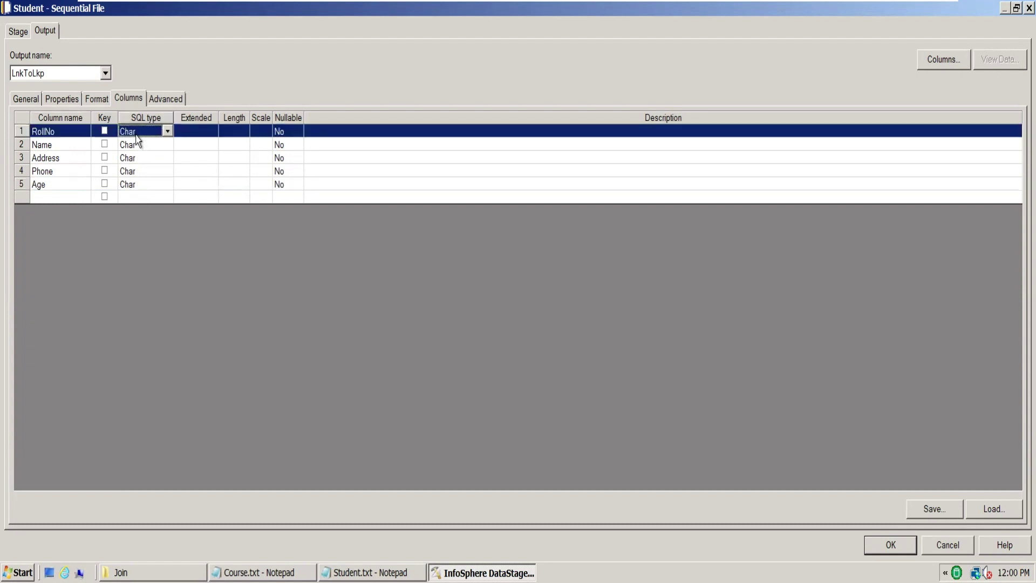
pyautogui.press('i')
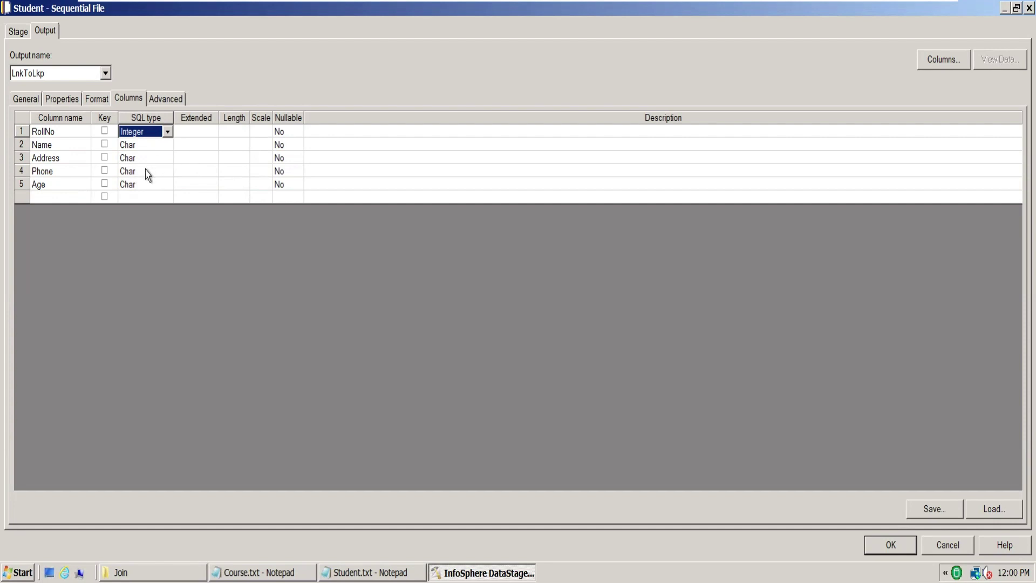
pyautogui.click(147, 173)
pyautogui.write('Integer')
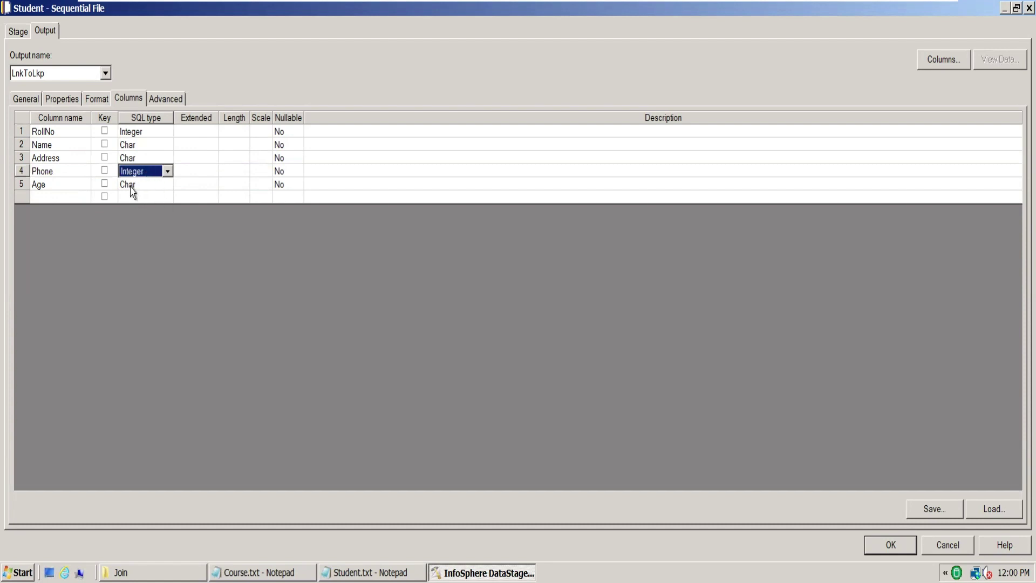
pyautogui.click(136, 186)
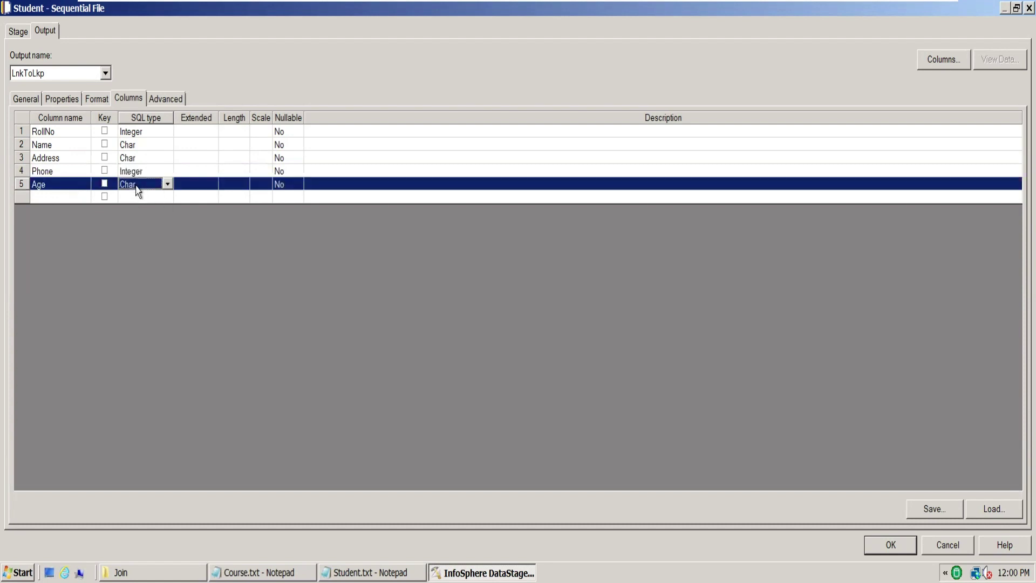
pyautogui.press('i')
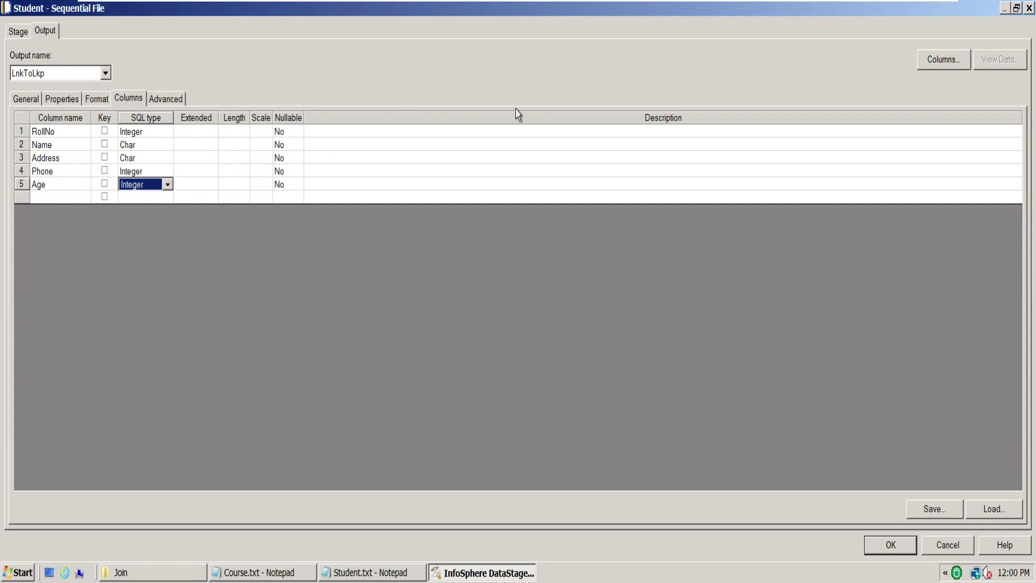
pyautogui.click(100, 101)
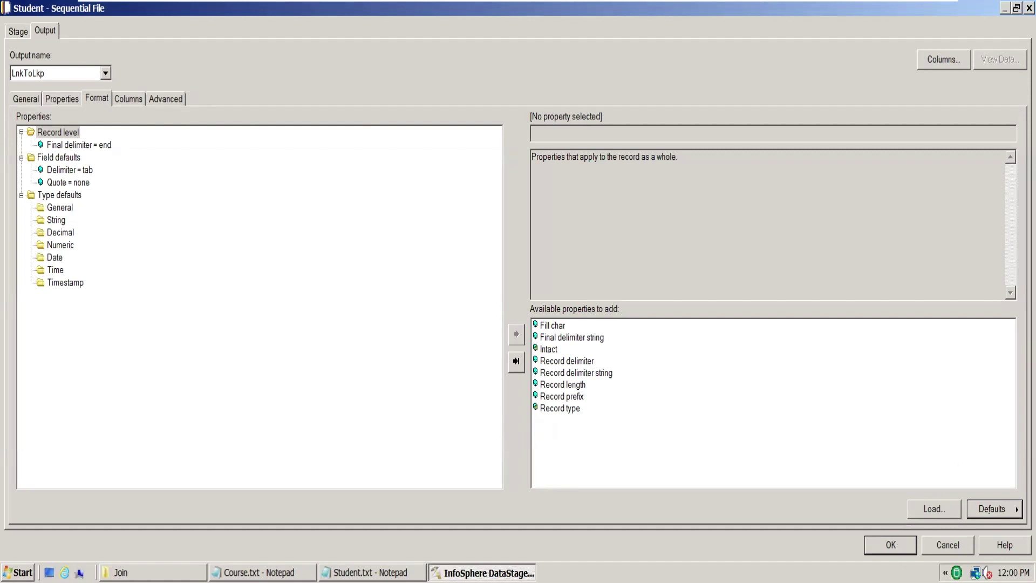
pyautogui.click(891, 545)
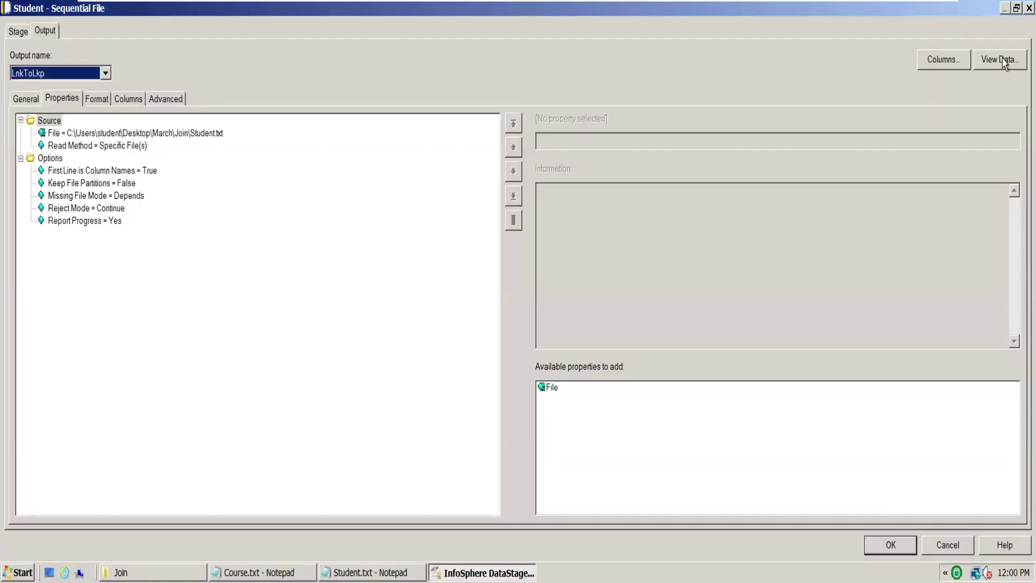
pyautogui.click(999, 61)
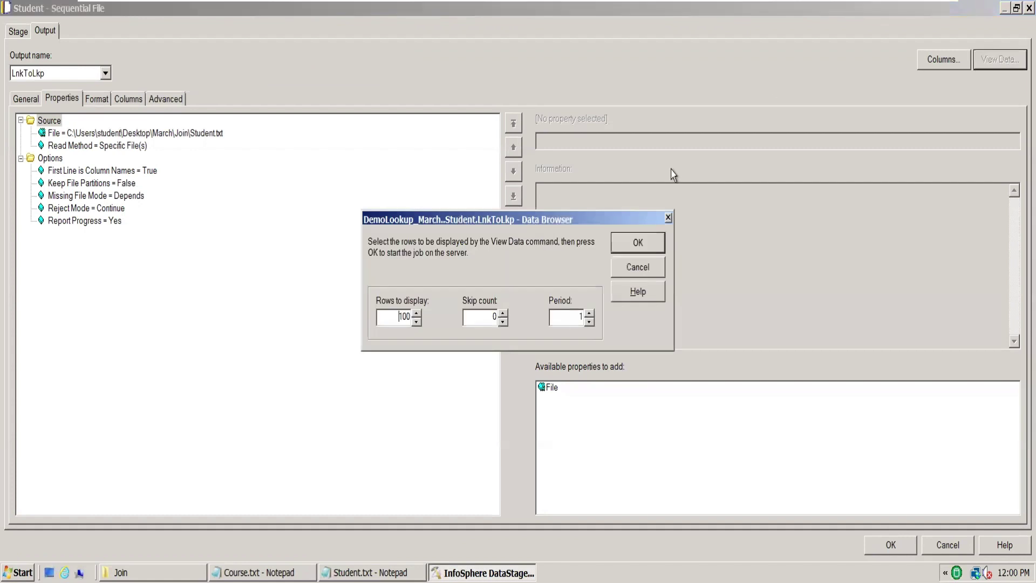
pyautogui.click(636, 242)
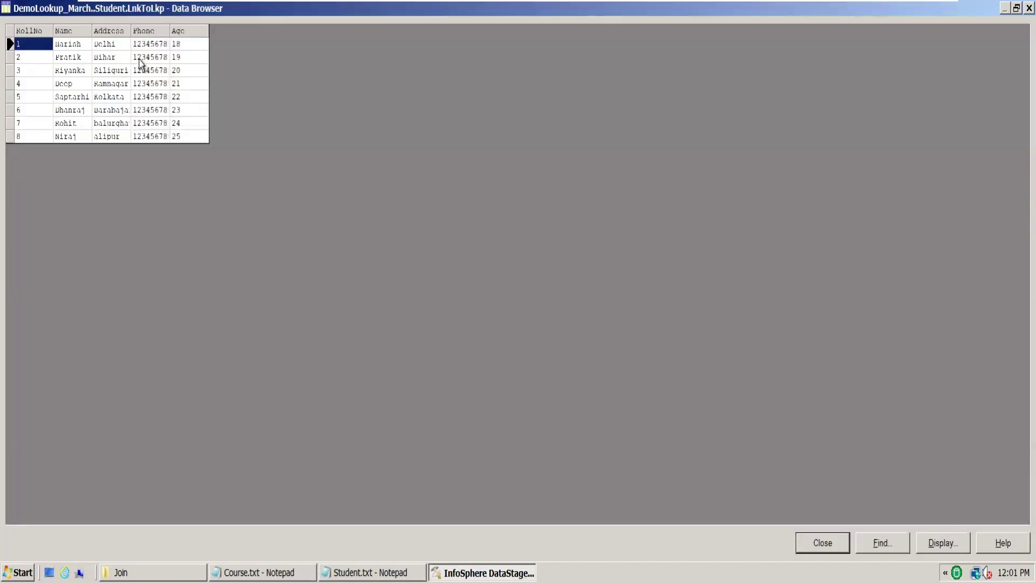
pyautogui.click(823, 543)
pyautogui.click(888, 546)
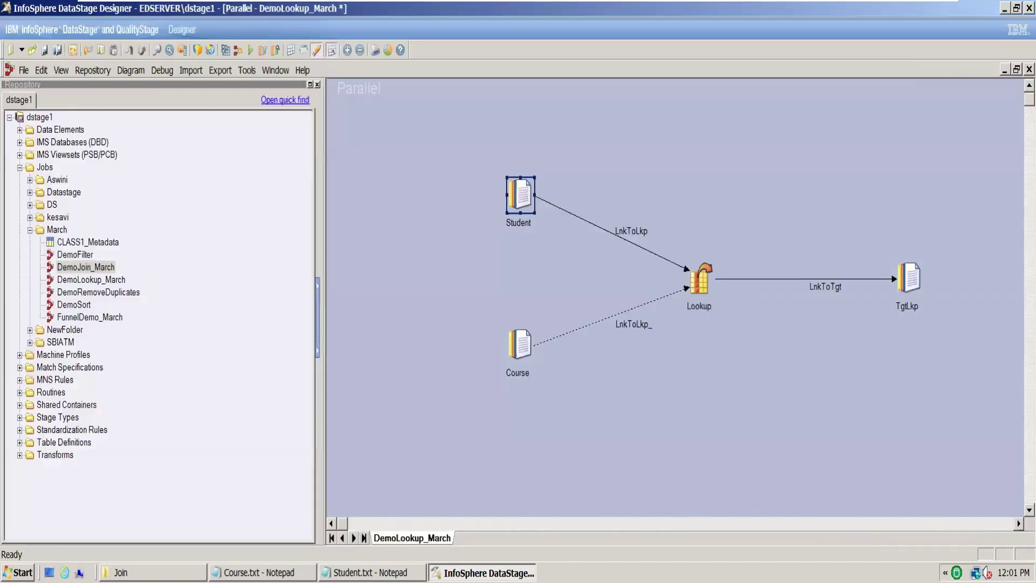
# Step: Point the Course stage's File at the Join folder's Courae file, reading the first line as column names
pyautogui.doubleClick(531, 342)
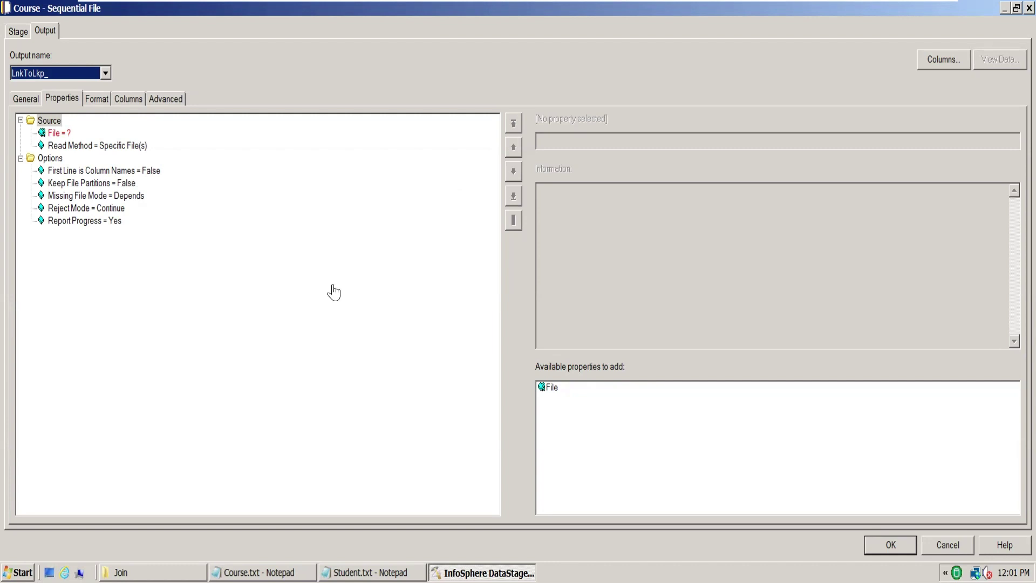
pyautogui.click(52, 133)
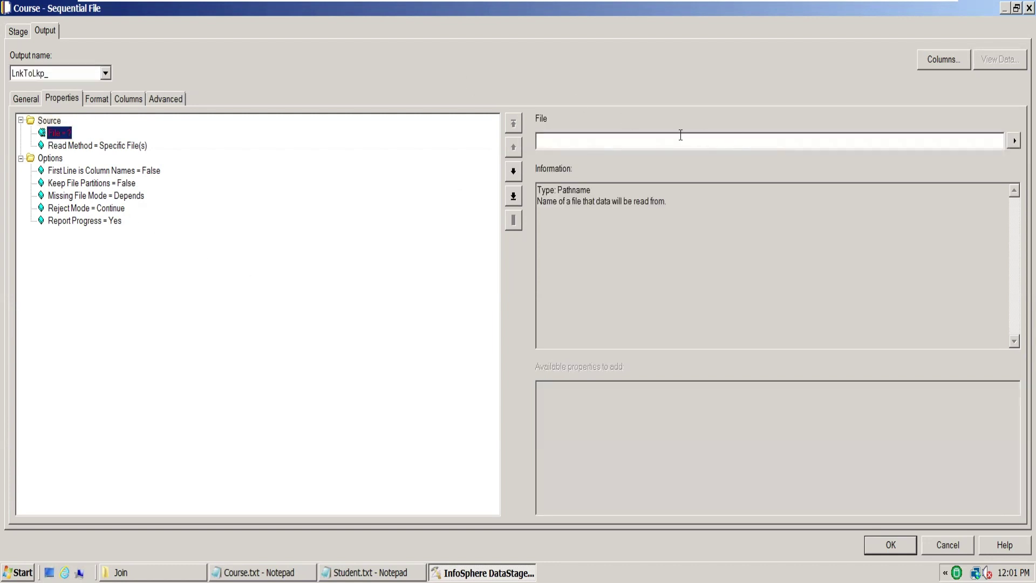
pyautogui.click(680, 135)
pyautogui.write('C:\\Users\\student\\Desktop\\March\\Join')
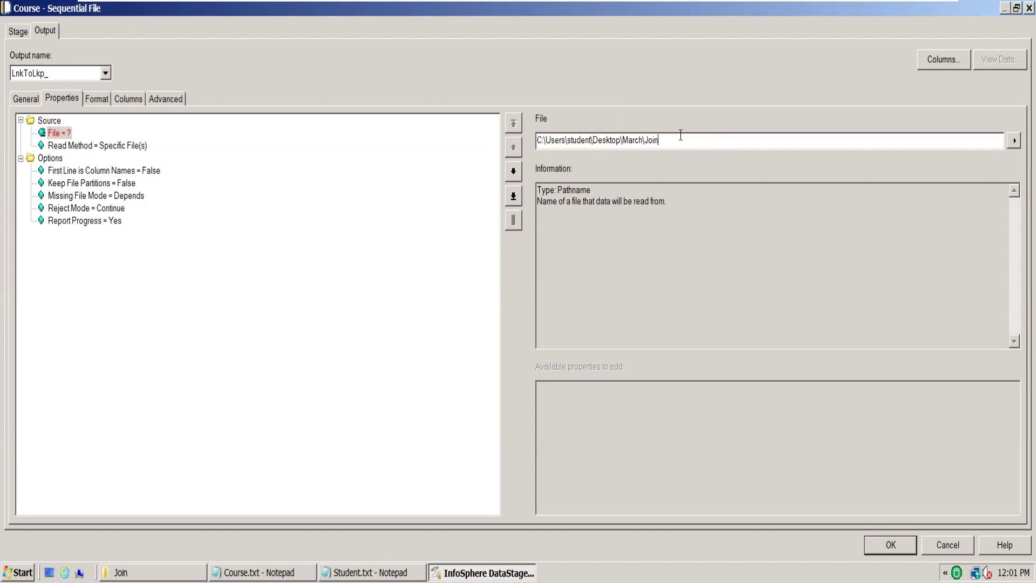
pyautogui.write('\\Courae.txt')
pyautogui.click(125, 172)
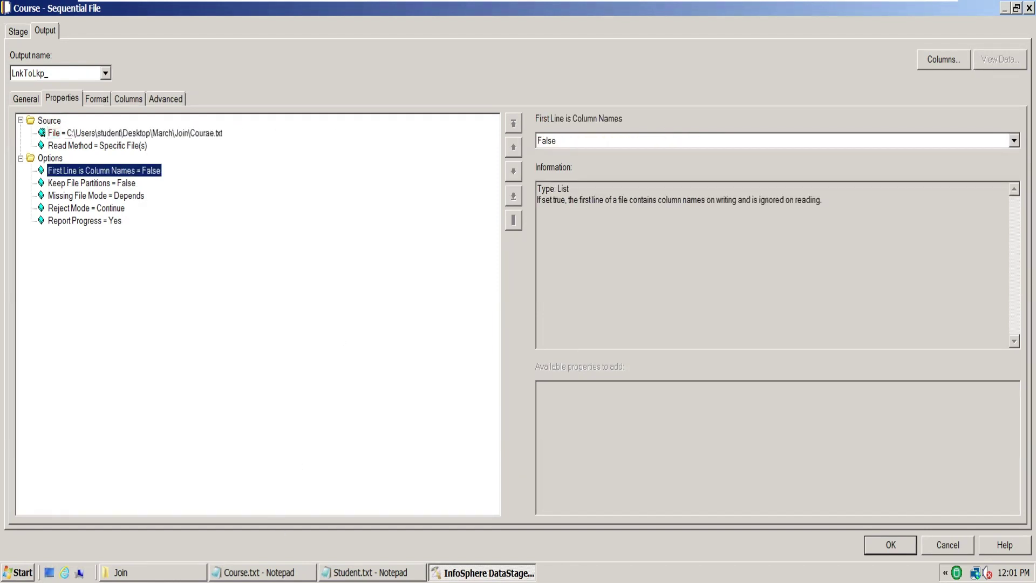
pyautogui.click(259, 572)
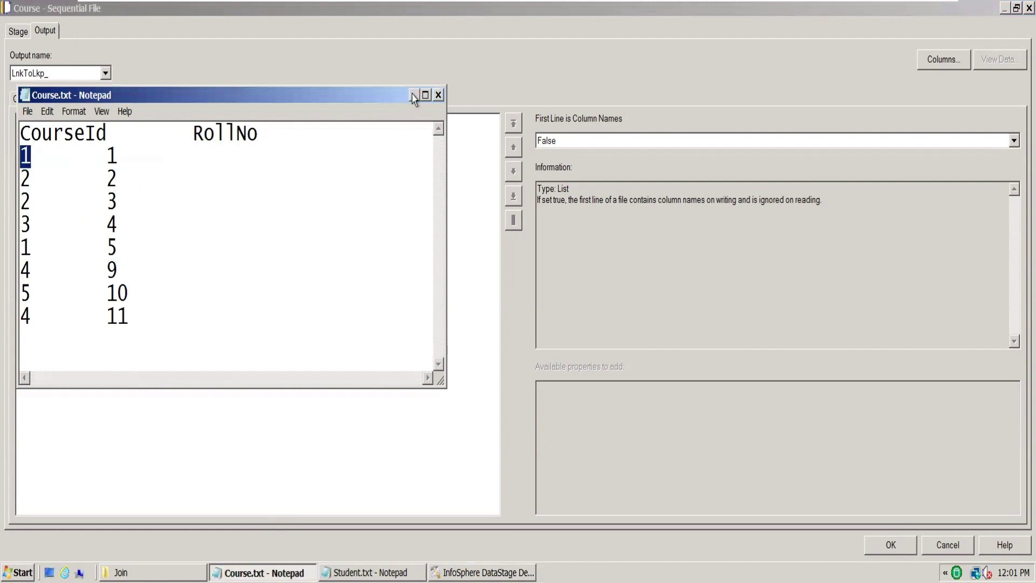
pyautogui.click(413, 95)
pyautogui.click(1012, 140)
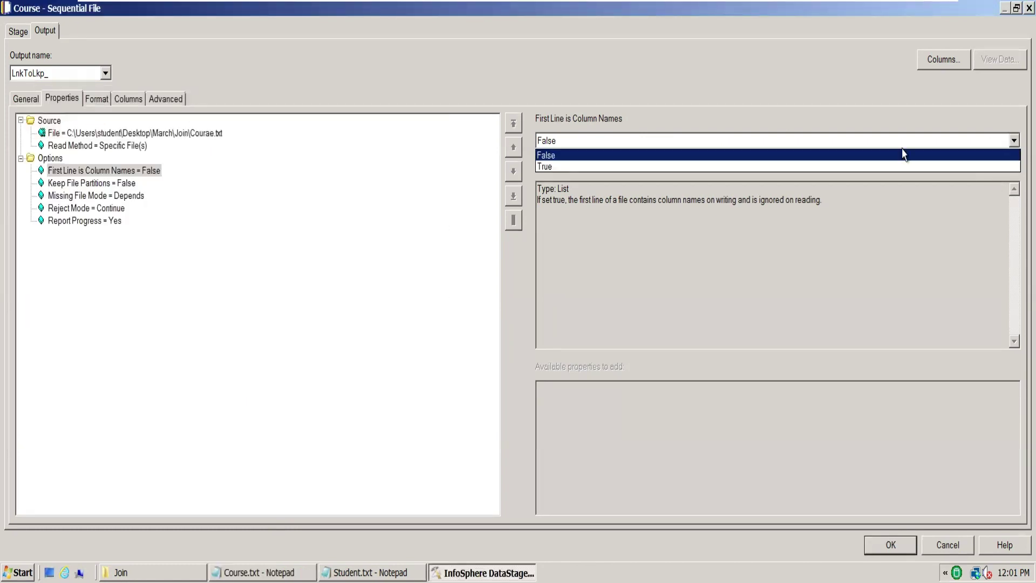
pyautogui.click(632, 165)
# Step: On the Format tab, set the Course field delimiter to tab and quote to none
pyautogui.click(97, 99)
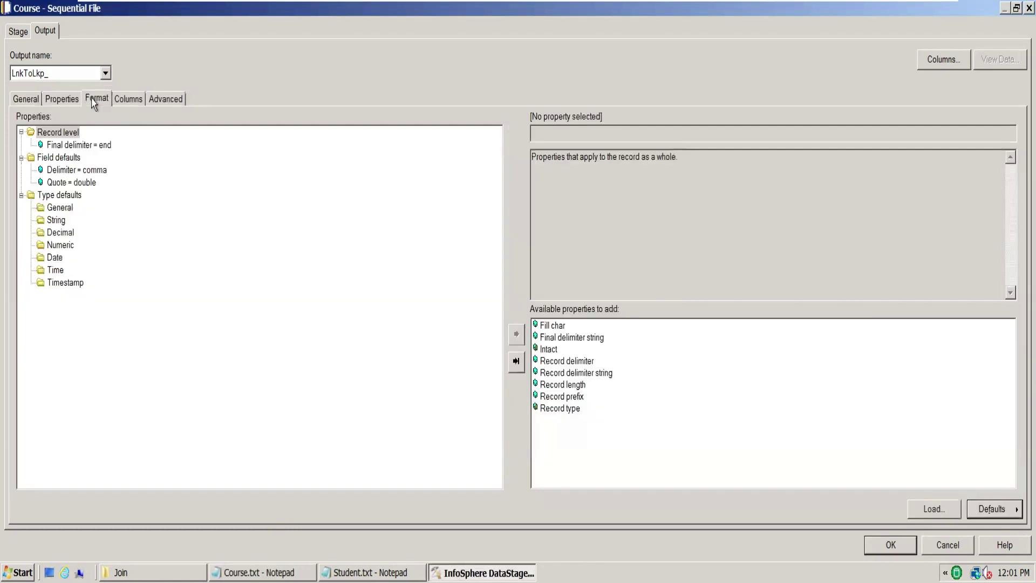
pyautogui.click(96, 170)
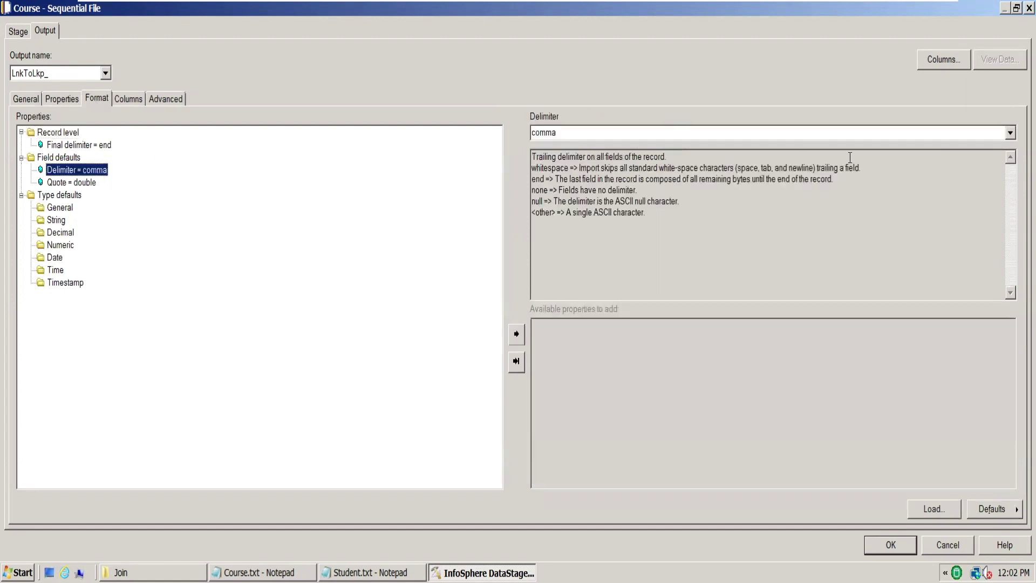
pyautogui.click(1010, 134)
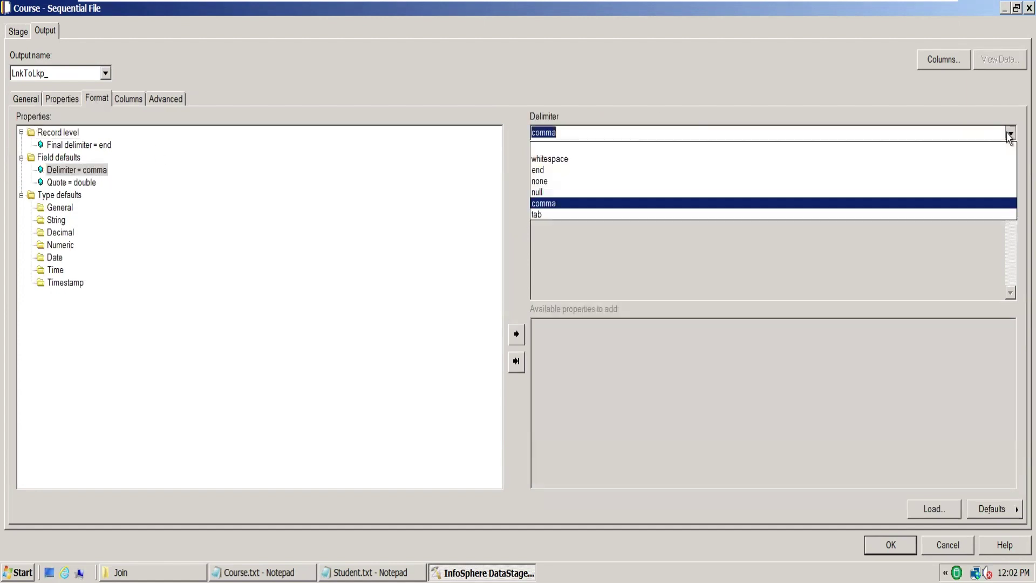
pyautogui.click(541, 215)
pyautogui.click(77, 184)
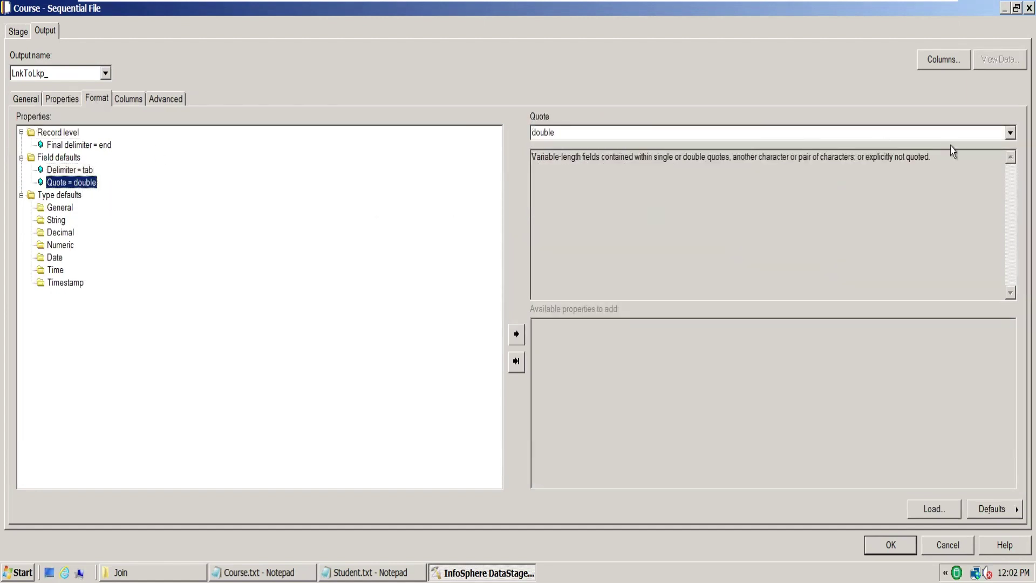
pyautogui.click(1009, 132)
pyautogui.click(576, 181)
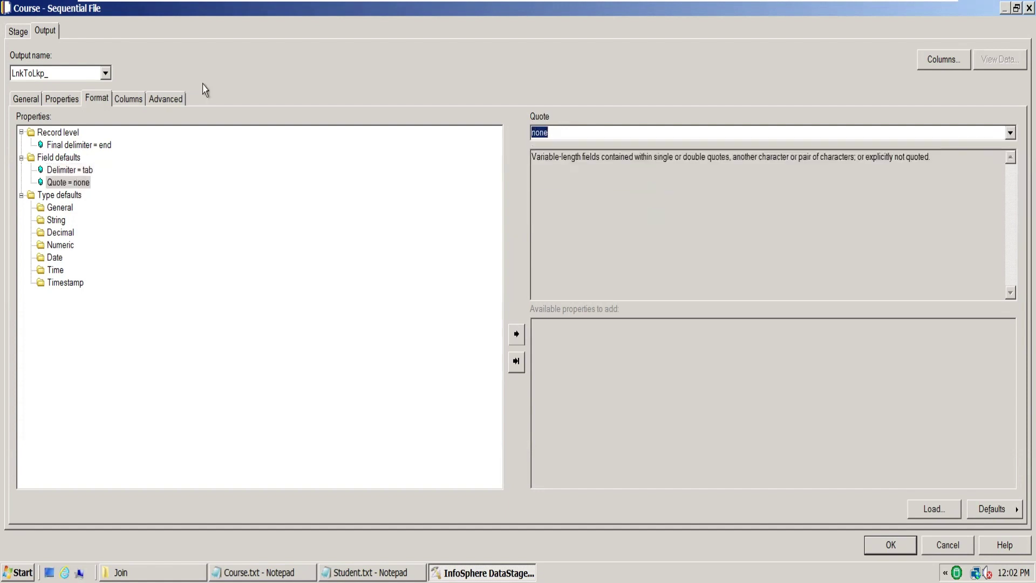
pyautogui.click(128, 99)
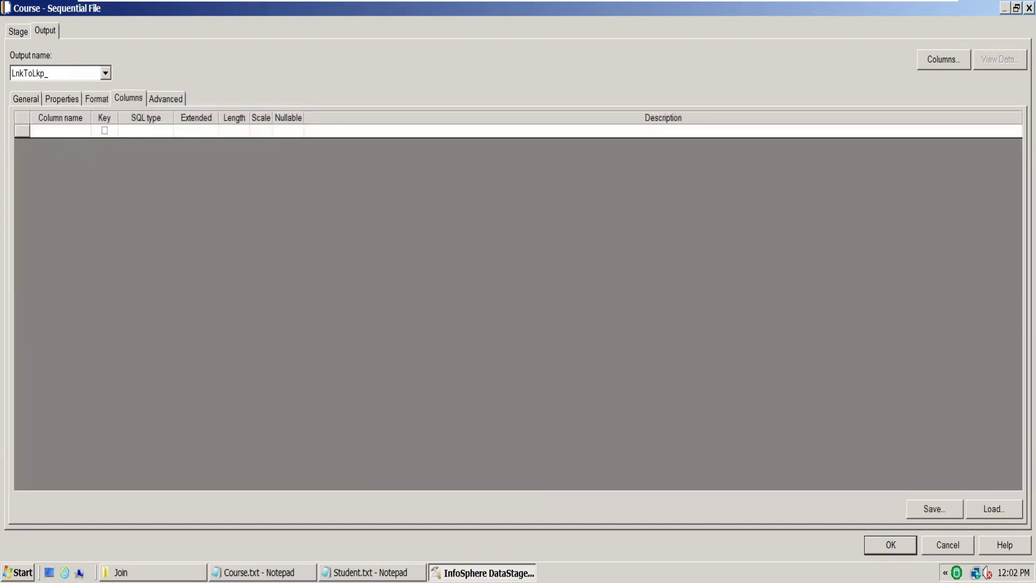
# Step: After checking Course.txt, define Course columns CourseId and RollNo and close the stage
pyautogui.click(259, 573)
pyautogui.click(414, 95)
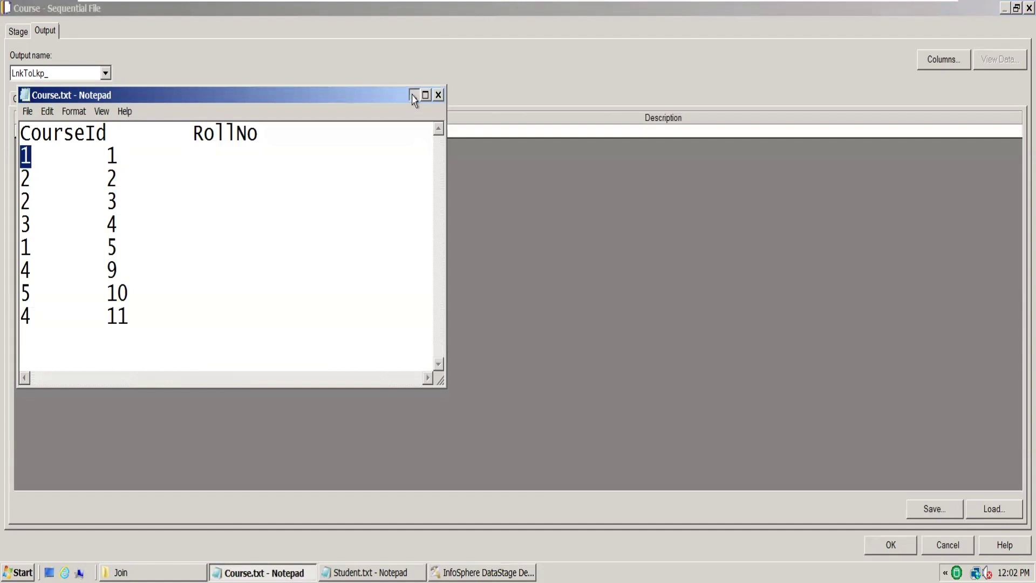
pyautogui.click(41, 132)
pyautogui.write('C')
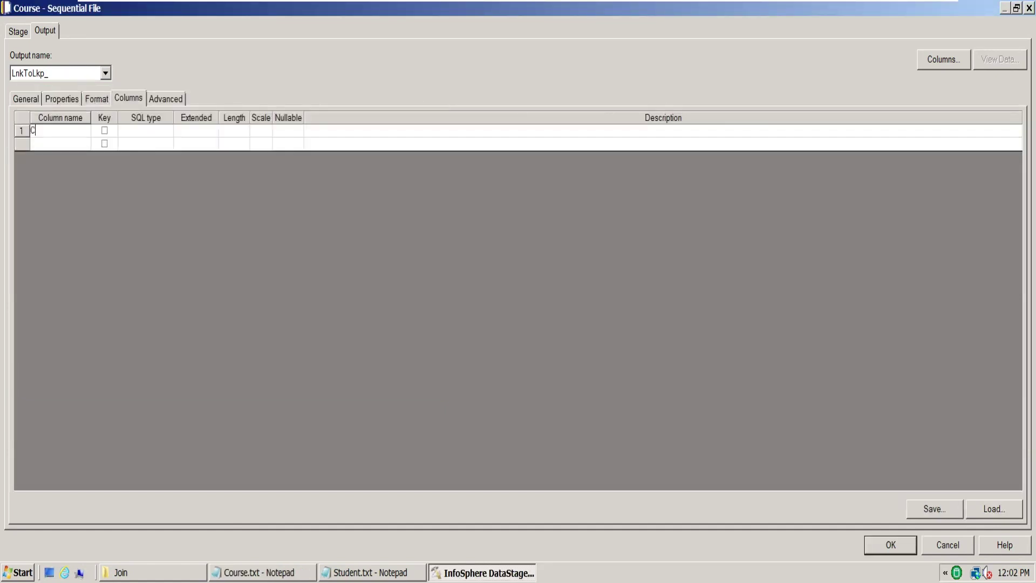
pyautogui.write('ourseId')
pyautogui.click(51, 145)
pyautogui.write('Roll')
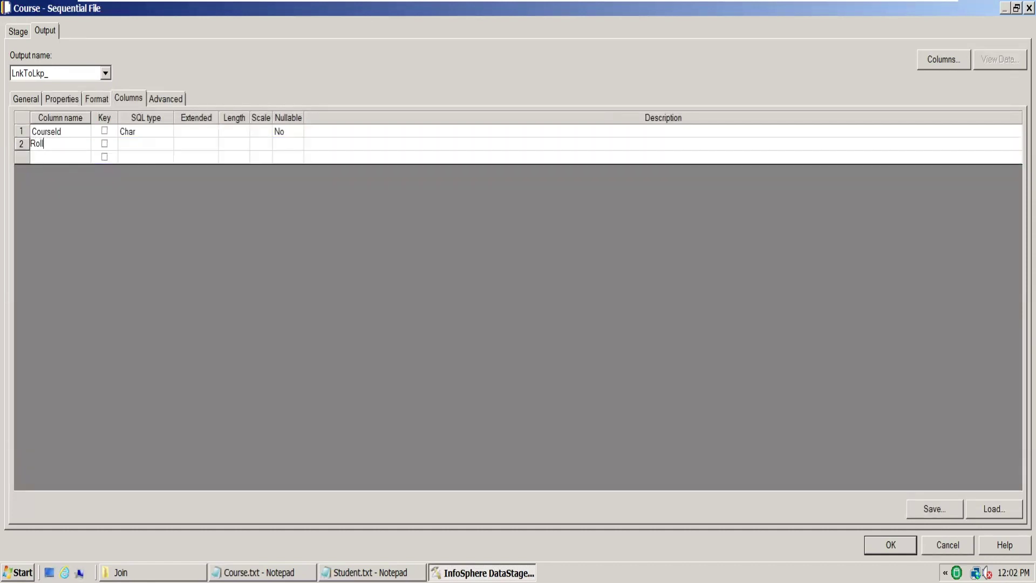
pyautogui.write('No')
pyautogui.press('Return')
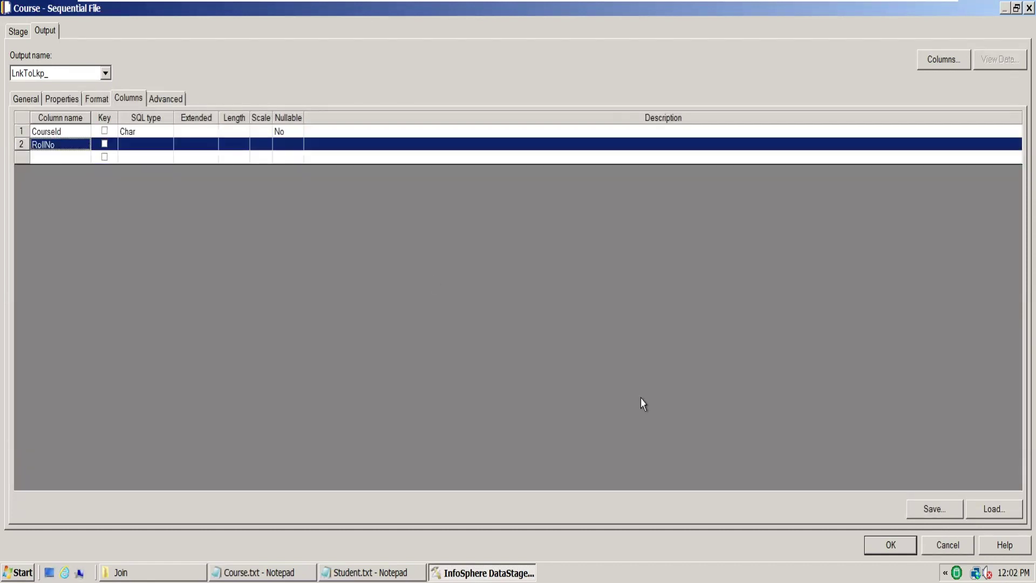
pyautogui.click(890, 545)
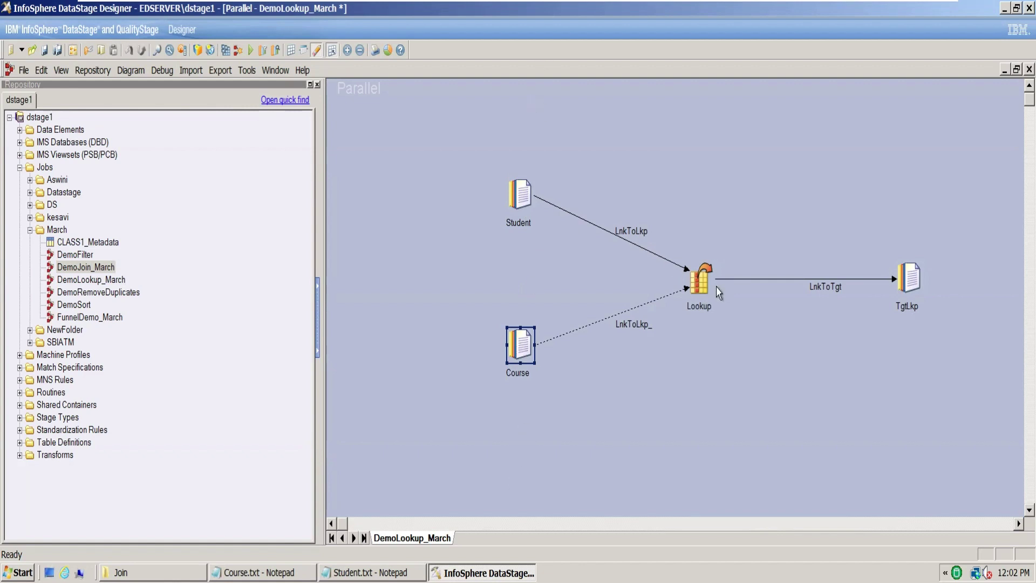
# Step: In the Lookup stage, match LnkToLkp.RollNo to the reference RollNo, making it the key
pyautogui.doubleClick(695, 278)
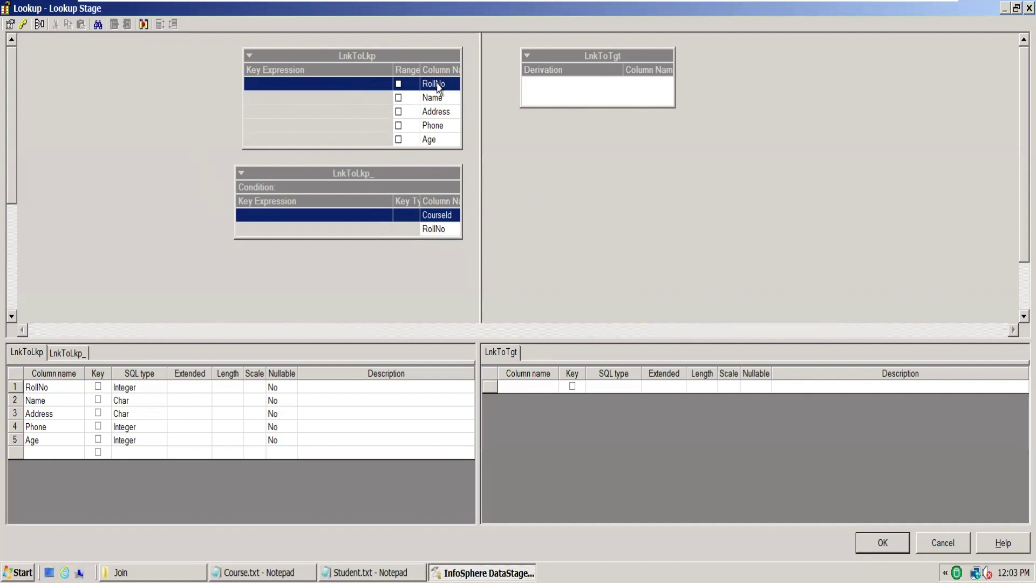
pyautogui.click(439, 229)
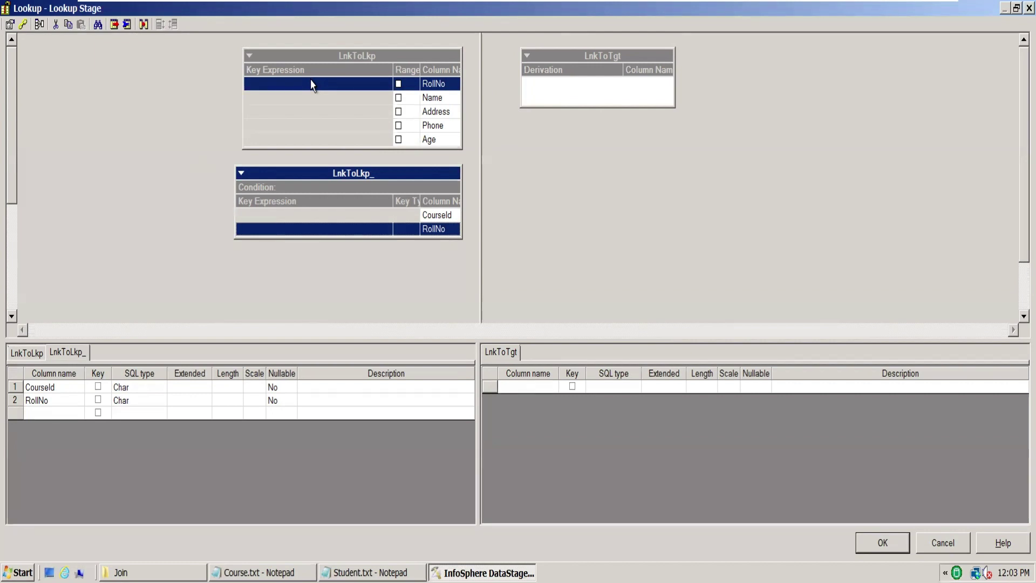
pyautogui.moveTo(309, 86); pyautogui.dragTo(270, 239)
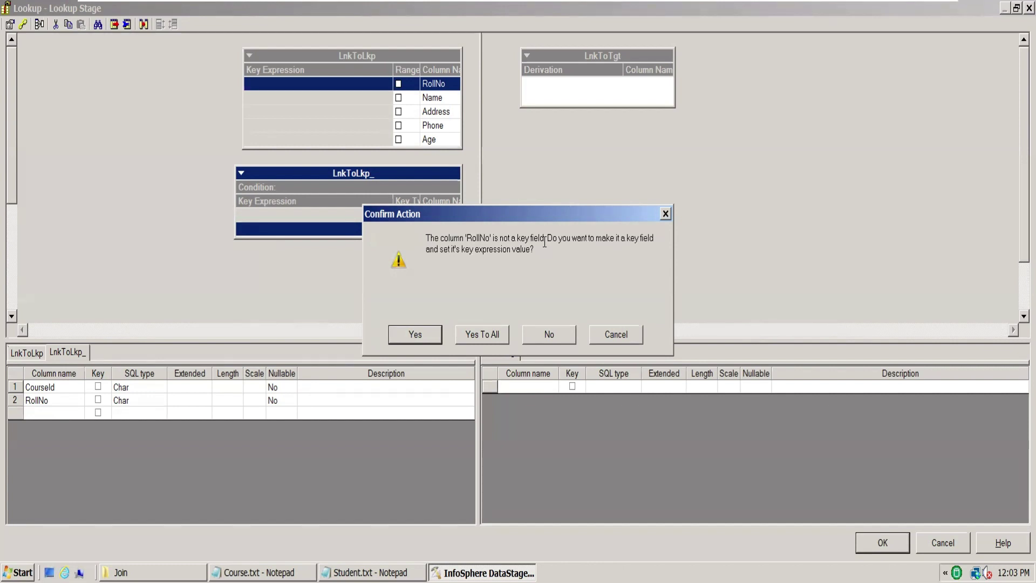
pyautogui.click(415, 334)
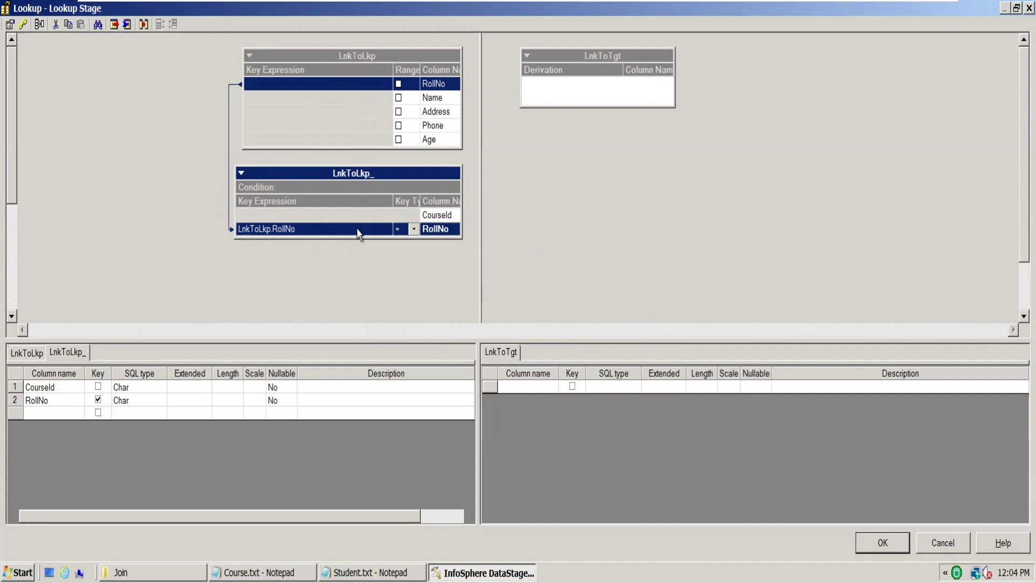
pyautogui.click(27, 353)
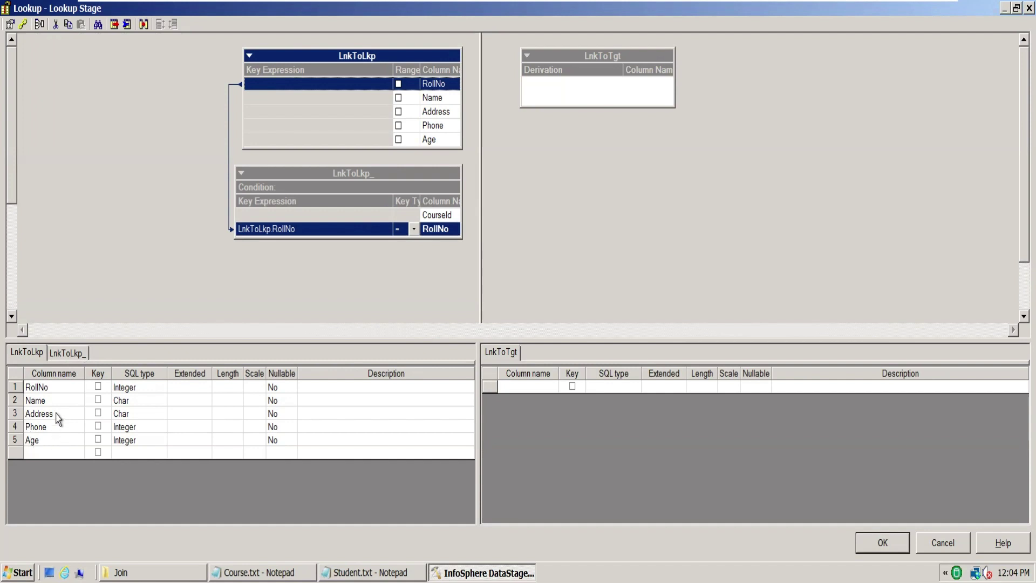
pyautogui.click(72, 354)
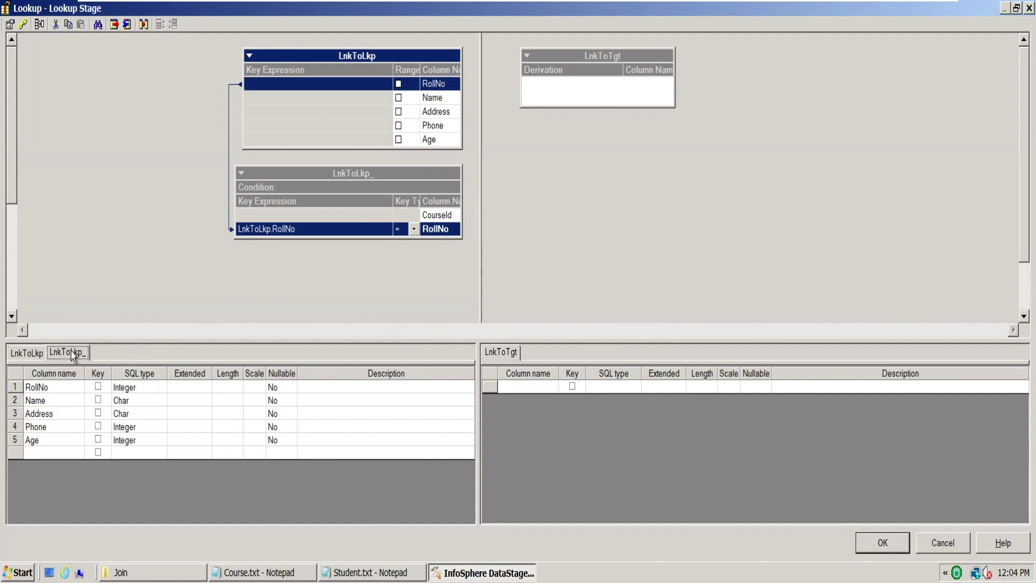
pyautogui.click(883, 543)
# Step: Rename the Student-to-Lookup link to LnkfrmStudent
pyautogui.click(639, 231)
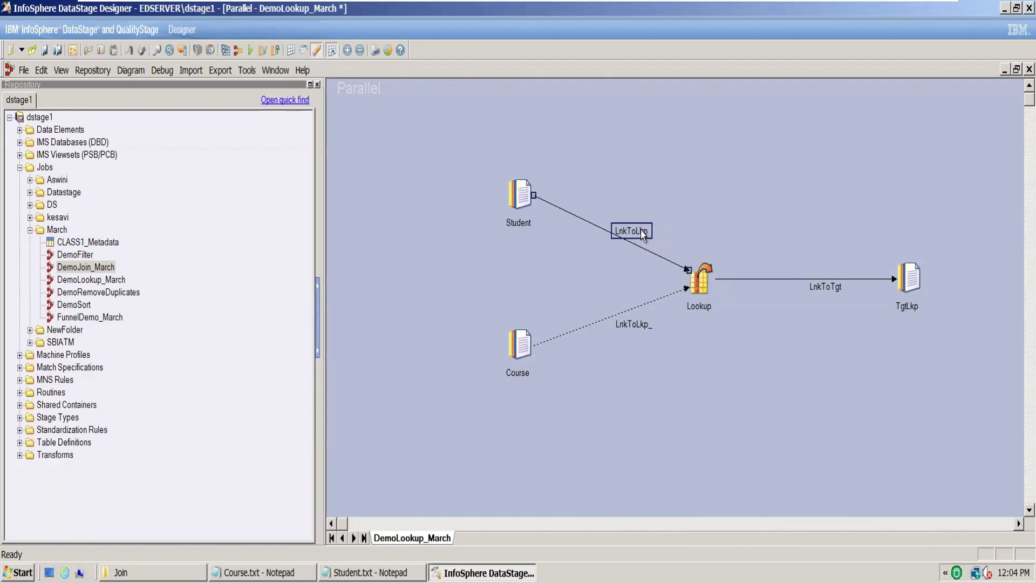
pyautogui.click(638, 231)
pyautogui.write('Lnkfr')
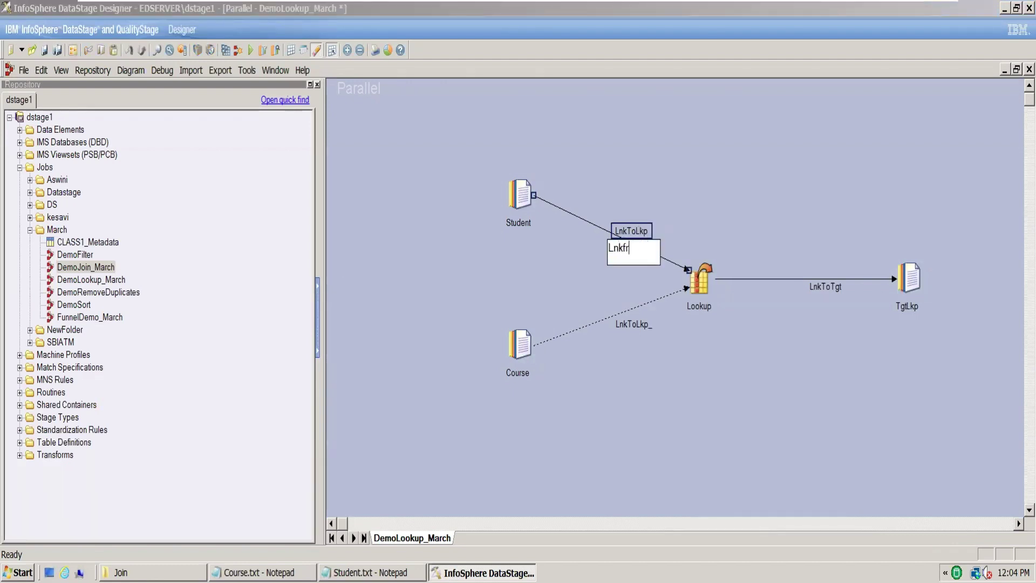
pyautogui.write('mStudent')
pyautogui.click(634, 326)
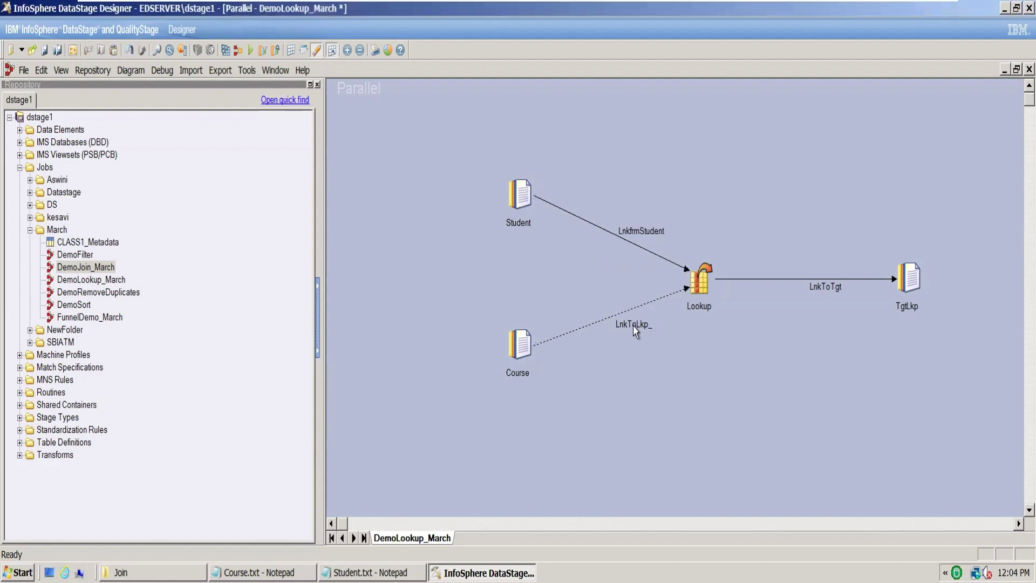
# Step: Rename the Course-to-Lookup link to LnkFrmCouse
pyautogui.click(634, 325)
pyautogui.write('LnkFr')
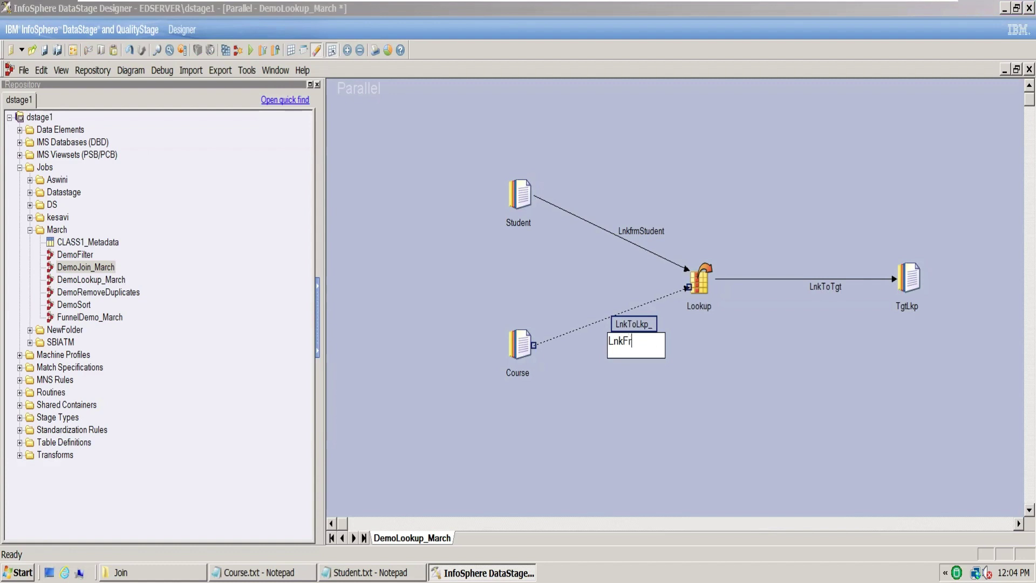
pyautogui.write('mCouse')
pyautogui.click(699, 291)
# Step: In the reopened Lookup stage, set LnkfrmStudent.RollNo as LnkFrmCouse's RollNo key expression, overwriting the old one
pyautogui.doubleClick(699, 292)
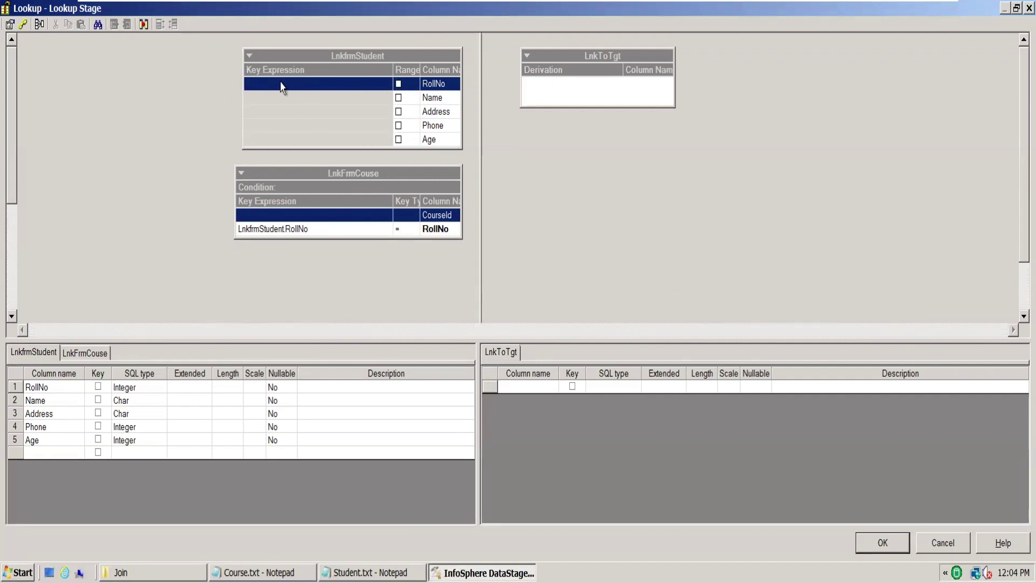
pyautogui.moveTo(280, 86); pyautogui.dragTo(253, 229)
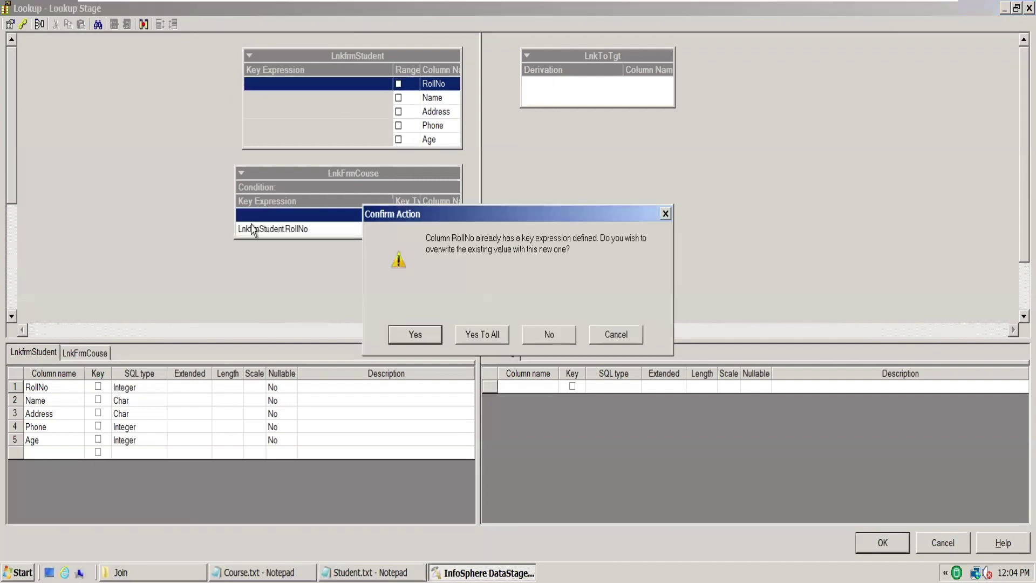
pyautogui.click(415, 335)
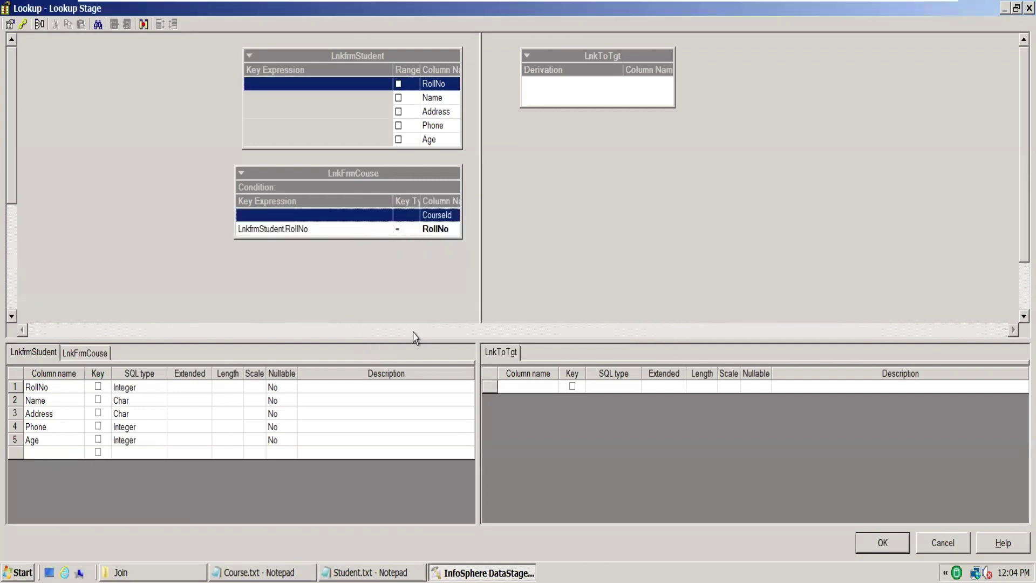
pyautogui.click(301, 85)
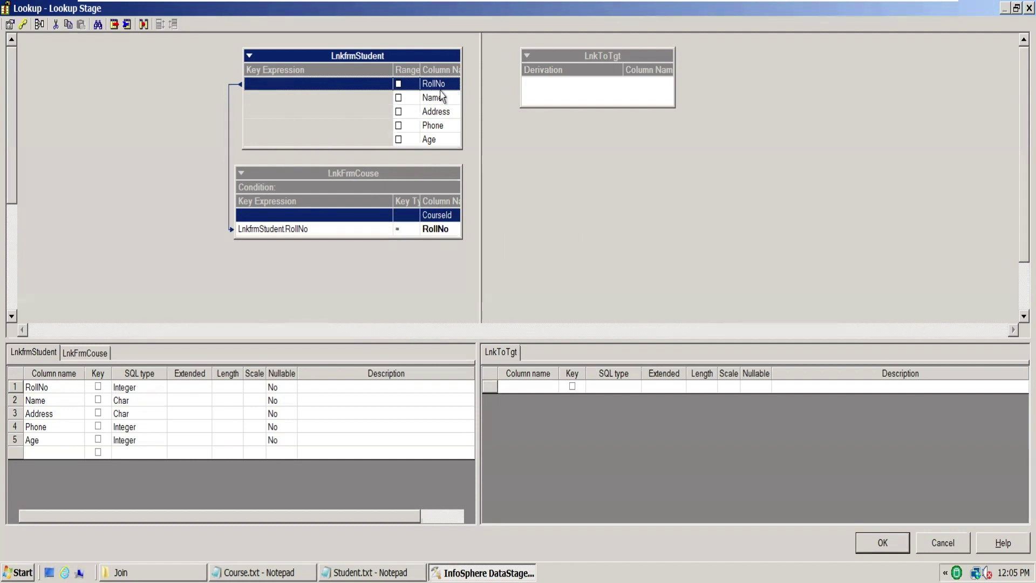
# Step: Add Name and CourseId to LnkToTgt and rename the Name output column to StudentName
pyautogui.moveTo(442, 97); pyautogui.dragTo(552, 88)
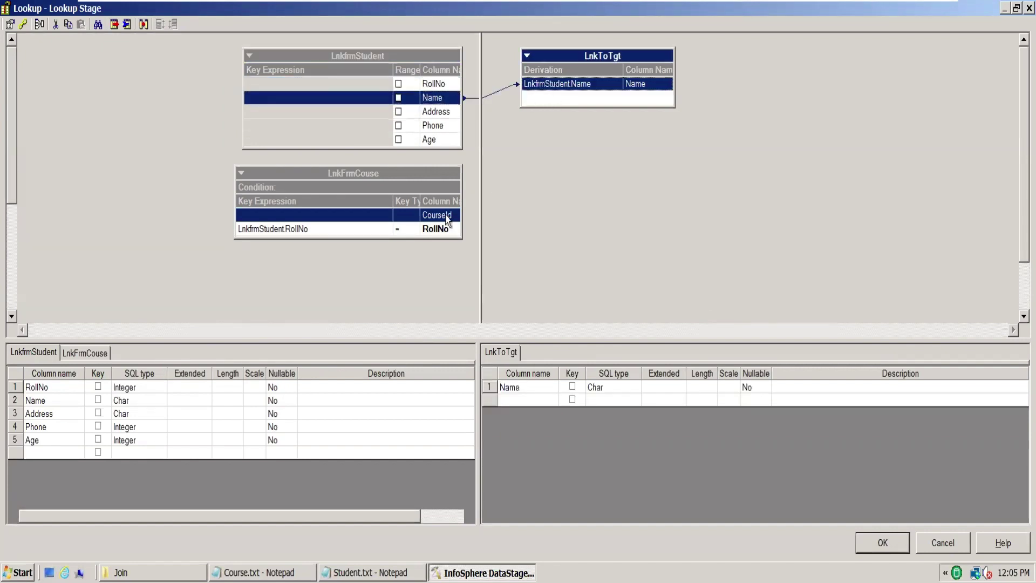
pyautogui.moveTo(342, 221); pyautogui.dragTo(554, 102)
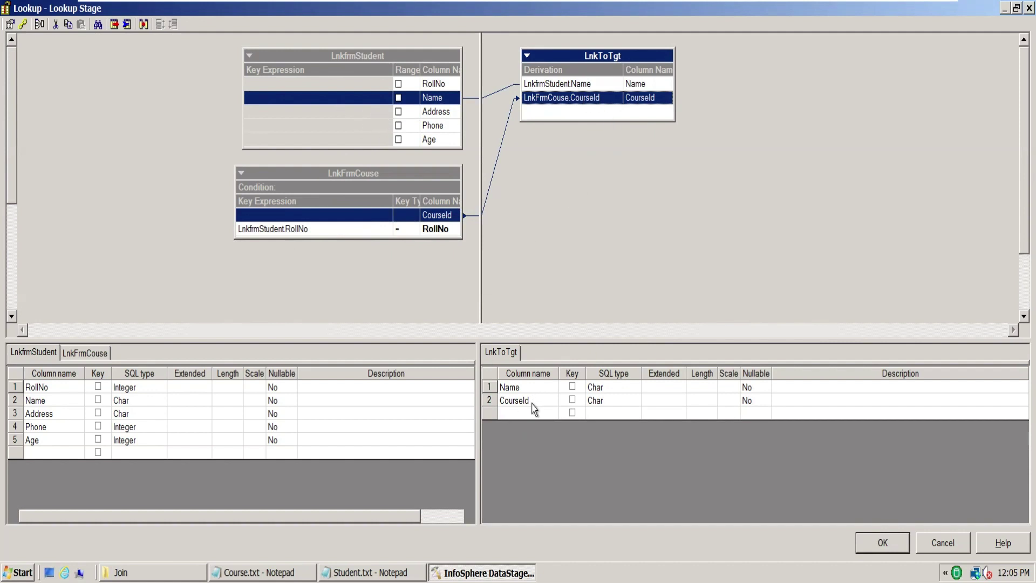
pyautogui.doubleClick(543, 388)
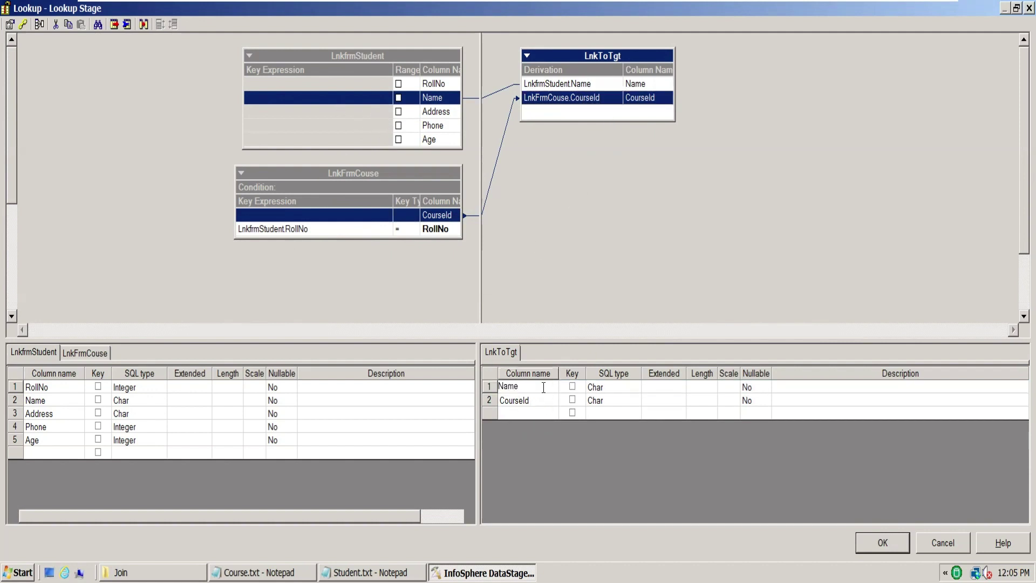
pyautogui.press('BackSpace')
pyautogui.press('BackSpace')
pyautogui.press('BackSpace')
pyautogui.press('BackSpace')
pyautogui.write('C')
pyautogui.press('BackSpace')
pyautogui.write('Atud')
pyautogui.press('BackSpace')
pyautogui.press('BackSpace')
pyautogui.press('BackSpace')
pyautogui.press('BackSpace')
pyautogui.write('StudentName')
pyautogui.click(665, 218)
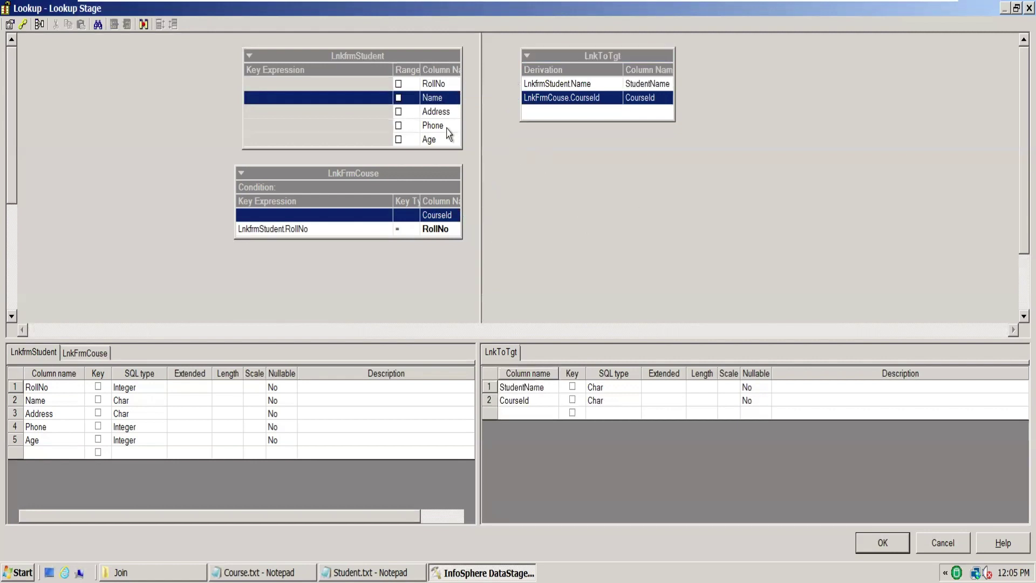
# Step: Re-map LnkfrmStudent.Name onto the StudentName output column, confirming the overwrite
pyautogui.moveTo(381, 98); pyautogui.dragTo(562, 85)
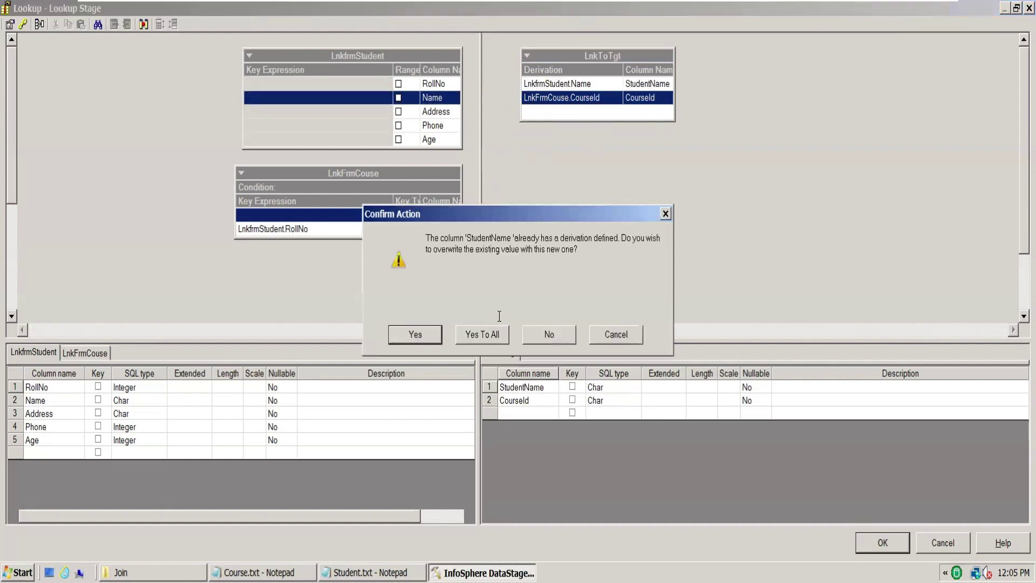
pyautogui.click(415, 332)
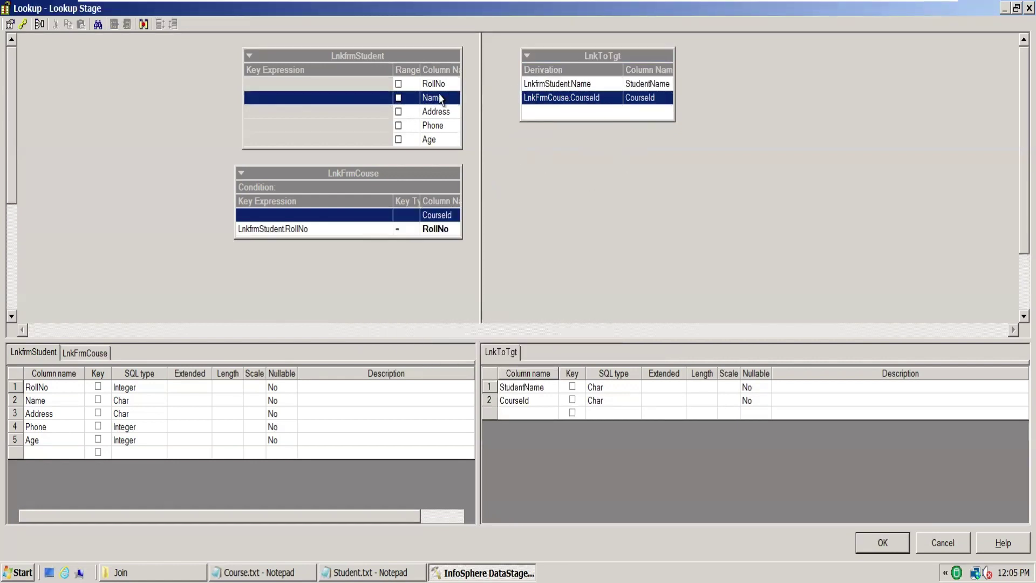
pyautogui.moveTo(364, 99); pyautogui.dragTo(539, 86)
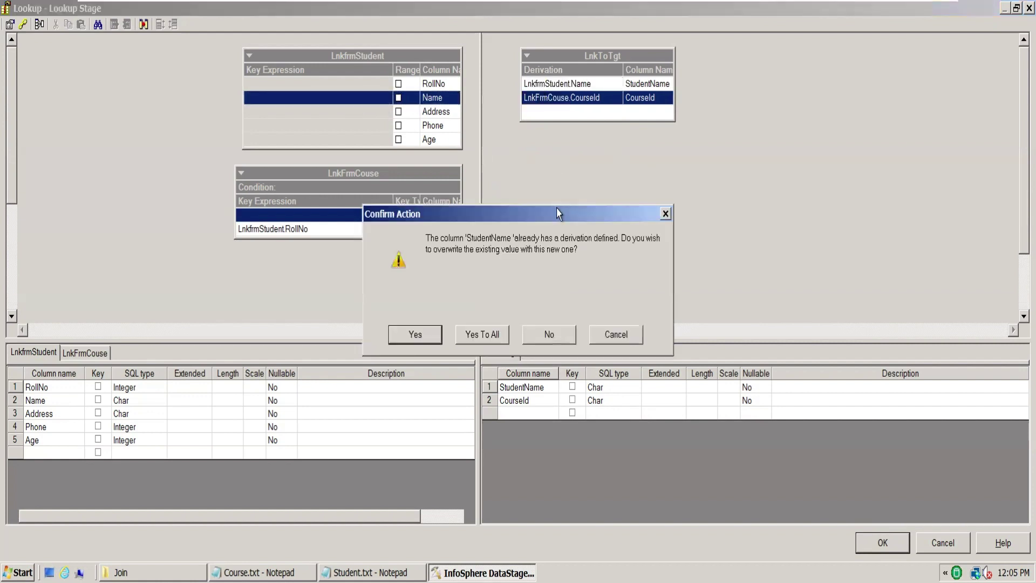
pyautogui.click(416, 334)
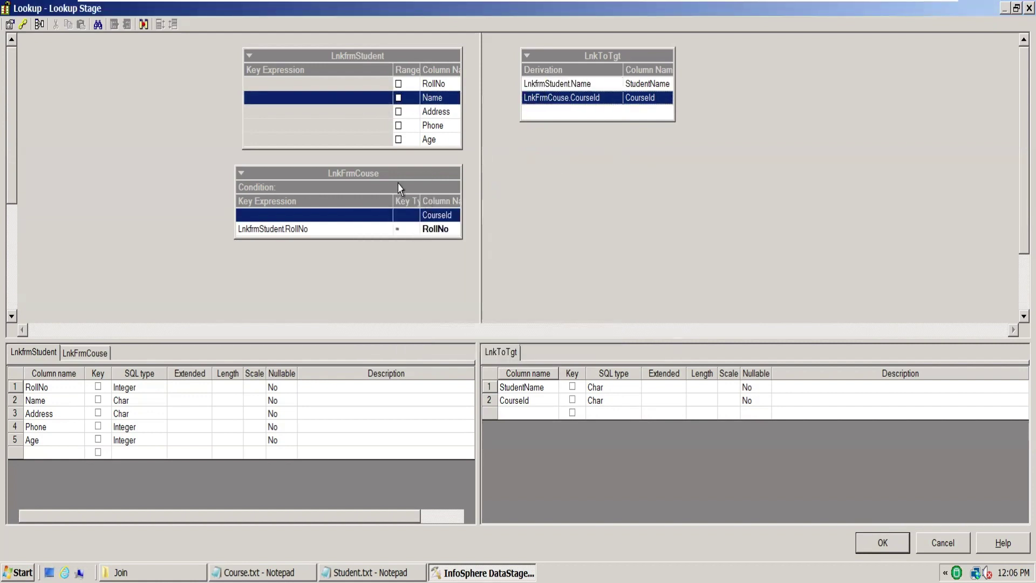
pyautogui.click(399, 189)
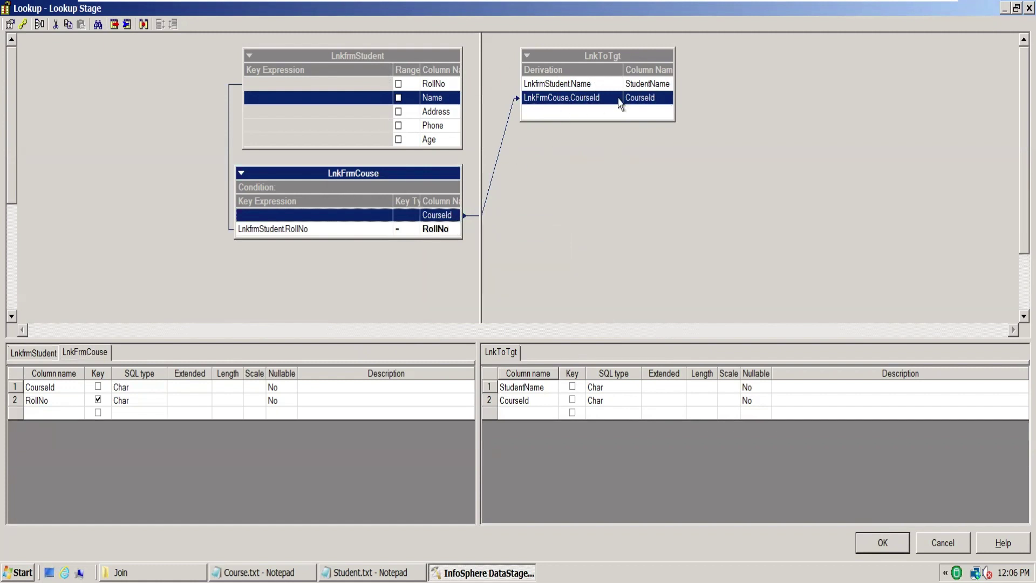
# Step: Check the output link mappings, then bring Course.txt up in Notepad to review its CourseId–RollNo pairs
pyautogui.click(655, 97)
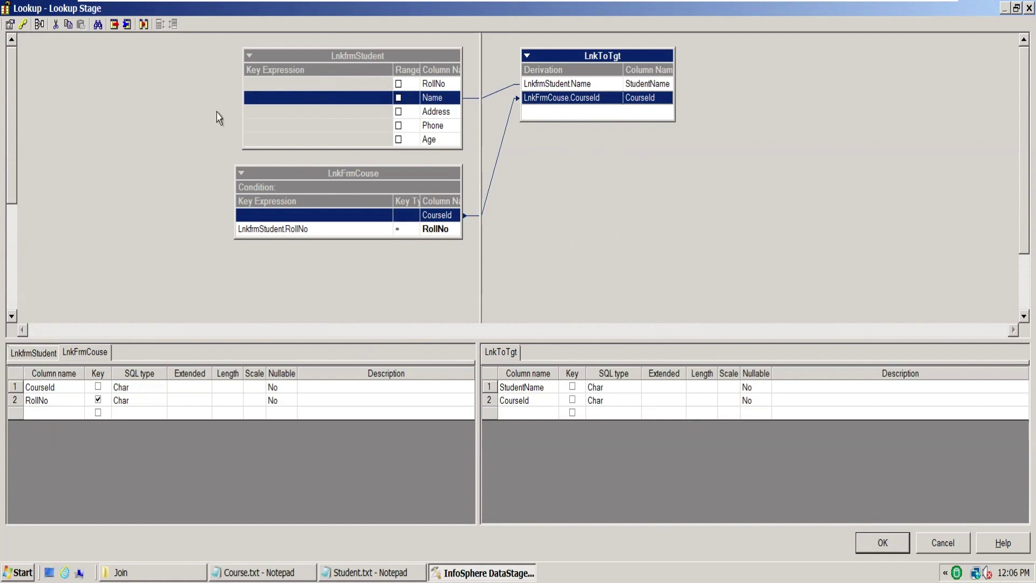
pyautogui.click(288, 101)
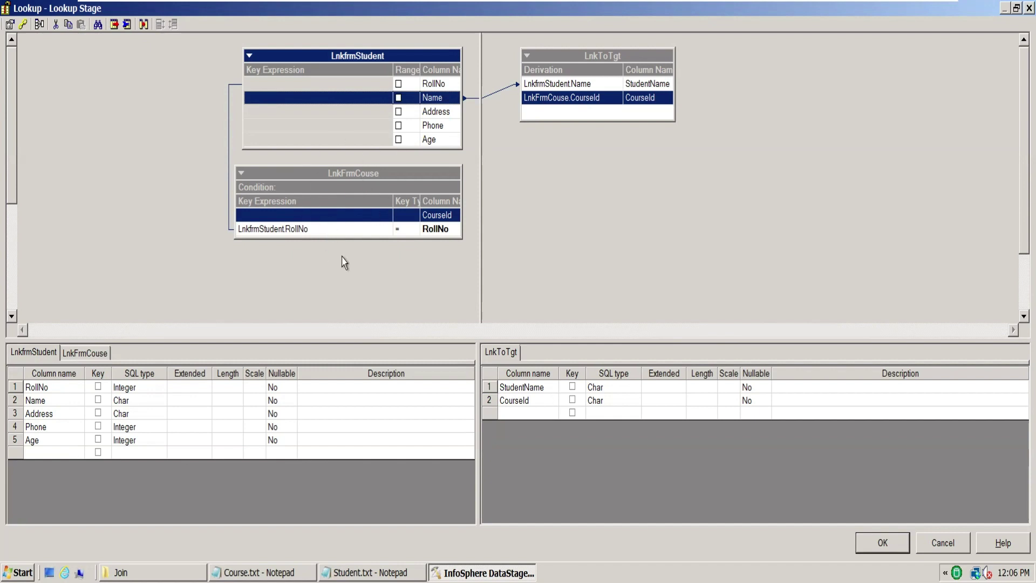
pyautogui.click(259, 572)
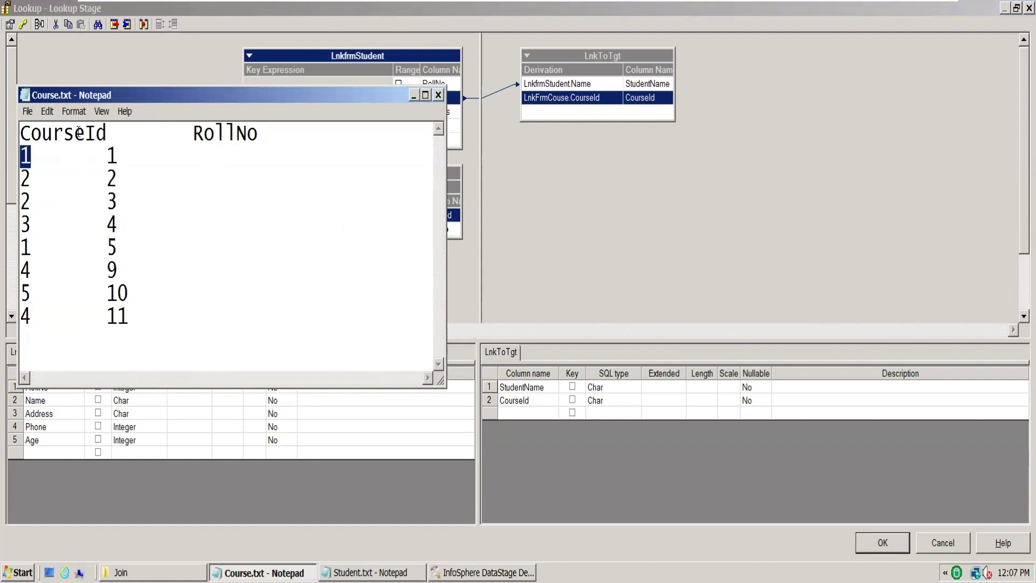
# Step: Minimize the Course.txt Notepad window to reveal the Lookup editor again
pyautogui.click(414, 95)
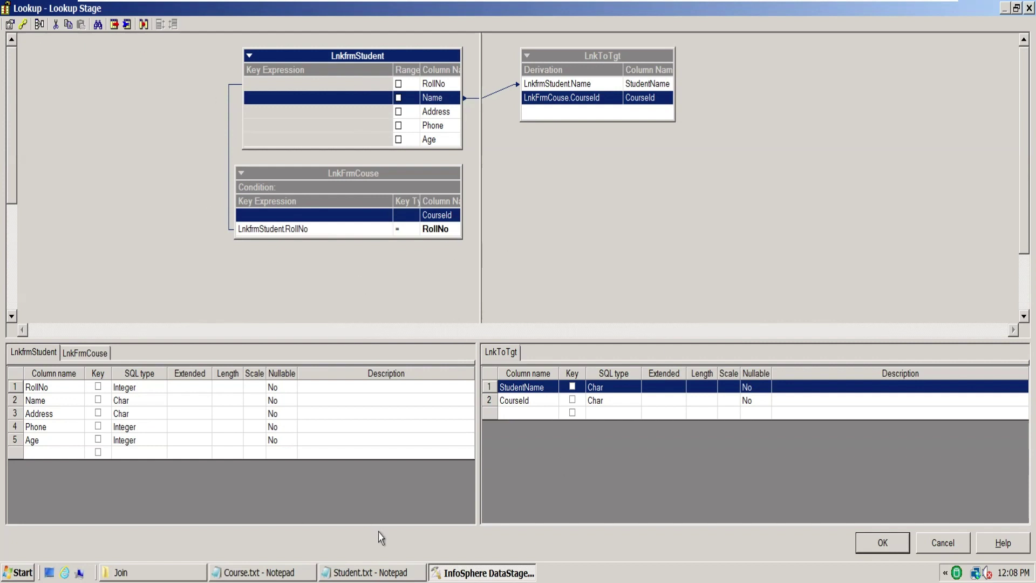
# Step: Close the Lookup editor with OK and open the InnerJoin stage in DemoJoin_March
pyautogui.click(897, 538)
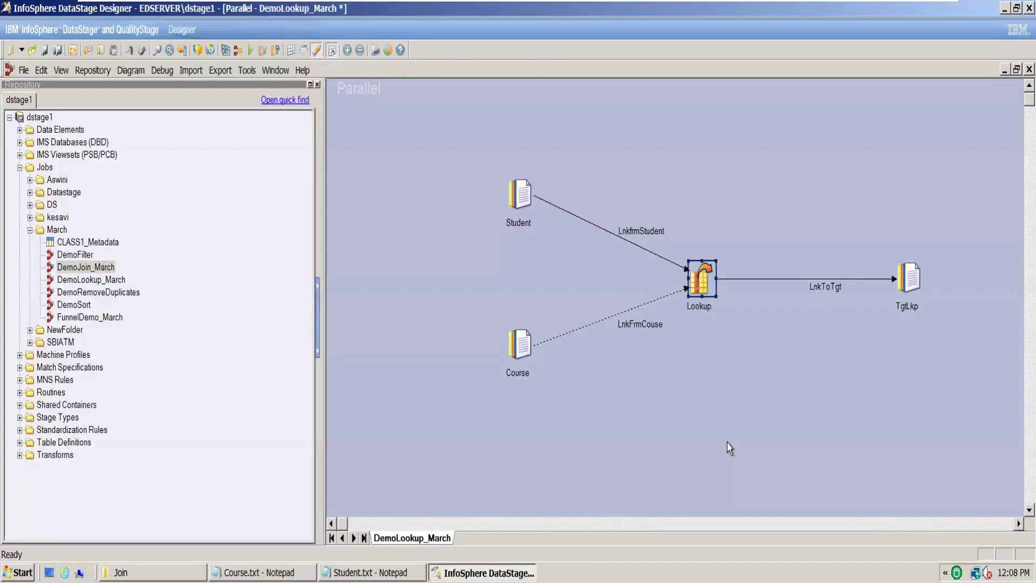
pyautogui.hotkey('ctrl', 'Tab')
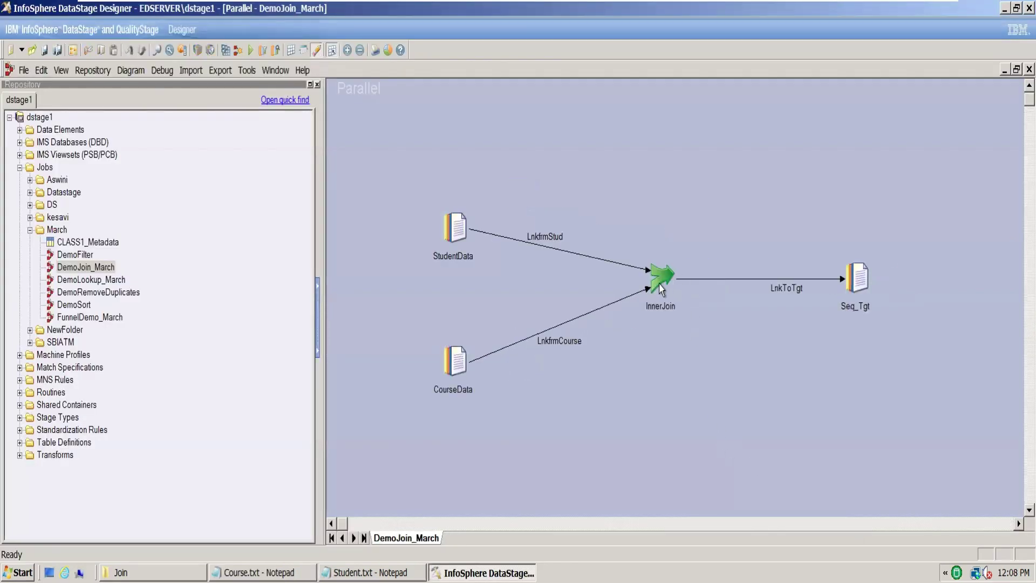
pyautogui.doubleClick(659, 283)
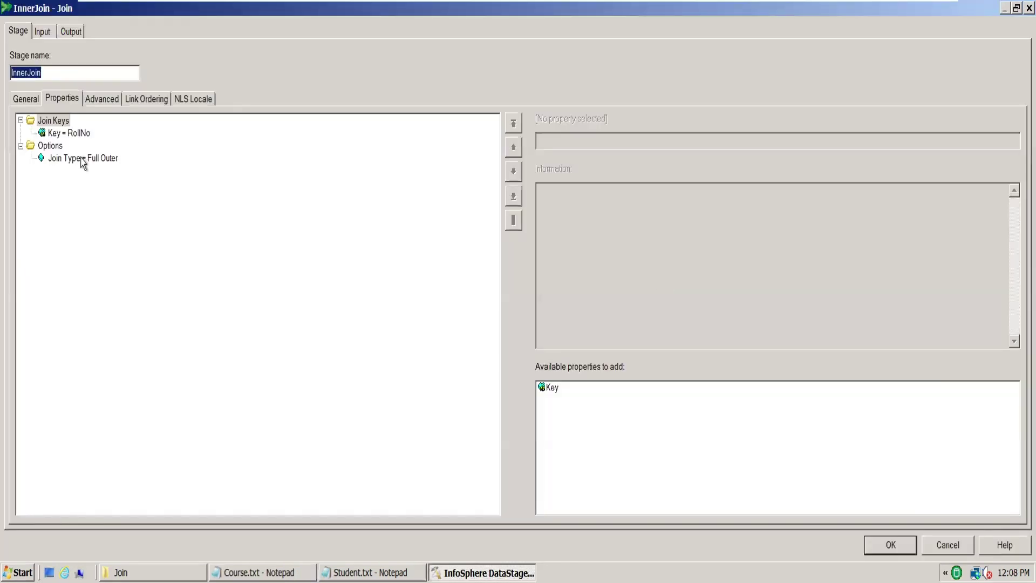
# Step: Leave InnerJoin's join type as Full Outer, cancel, and return to DemoLookup_March
pyautogui.click(83, 158)
pyautogui.click(1014, 141)
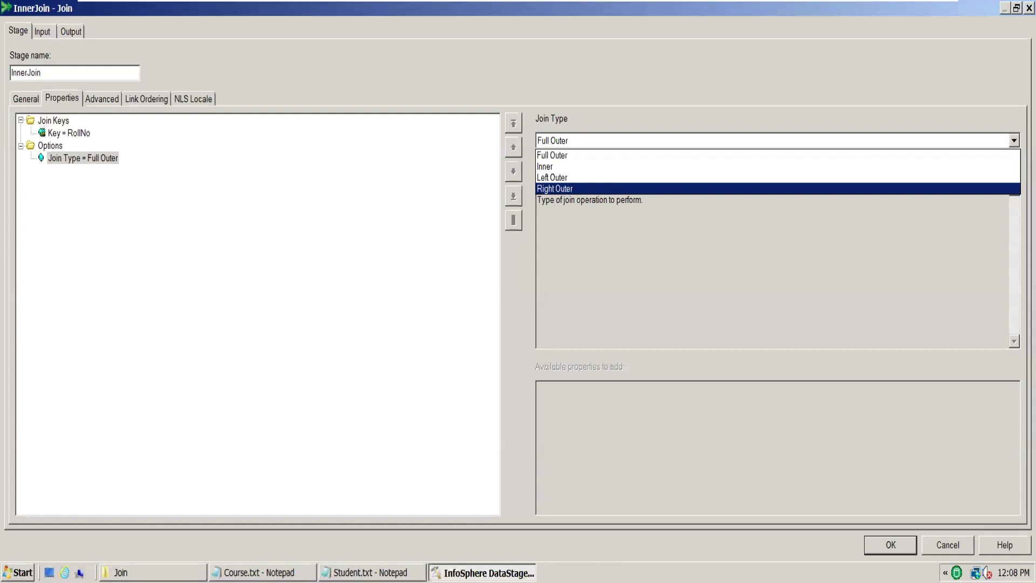
pyautogui.click(985, 518)
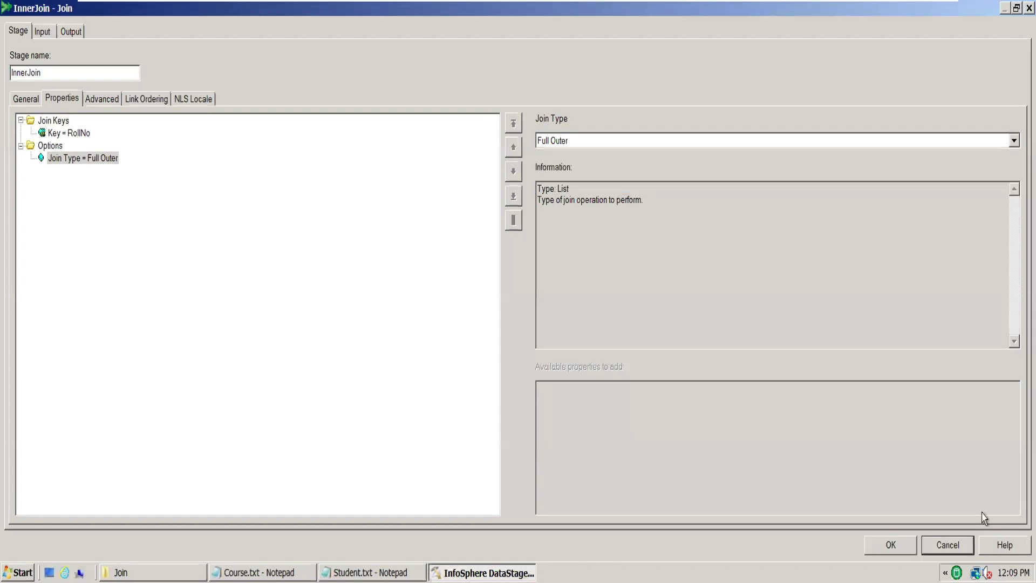
pyautogui.click(957, 540)
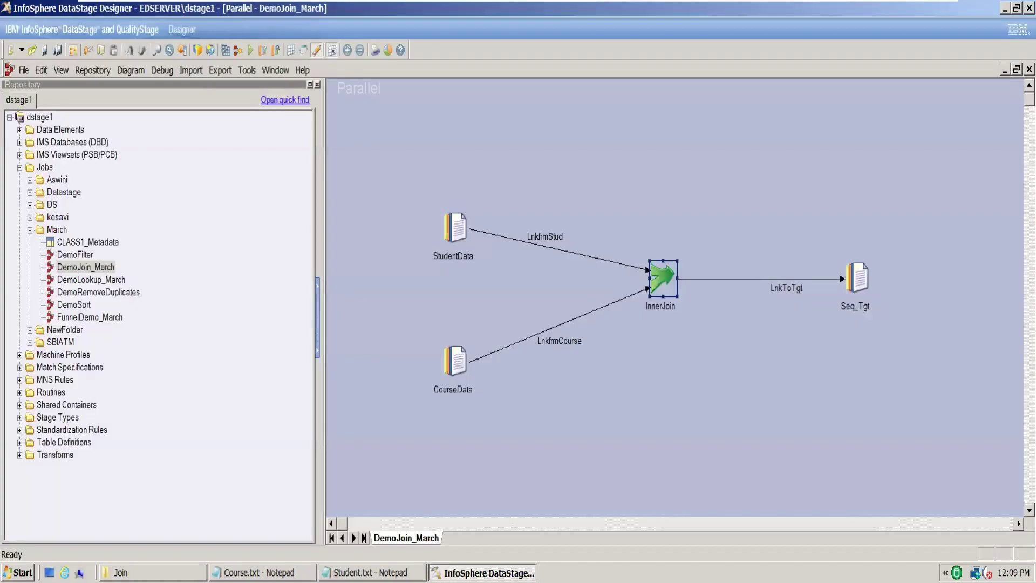
pyautogui.hotkey('ctrl', 'Tab')
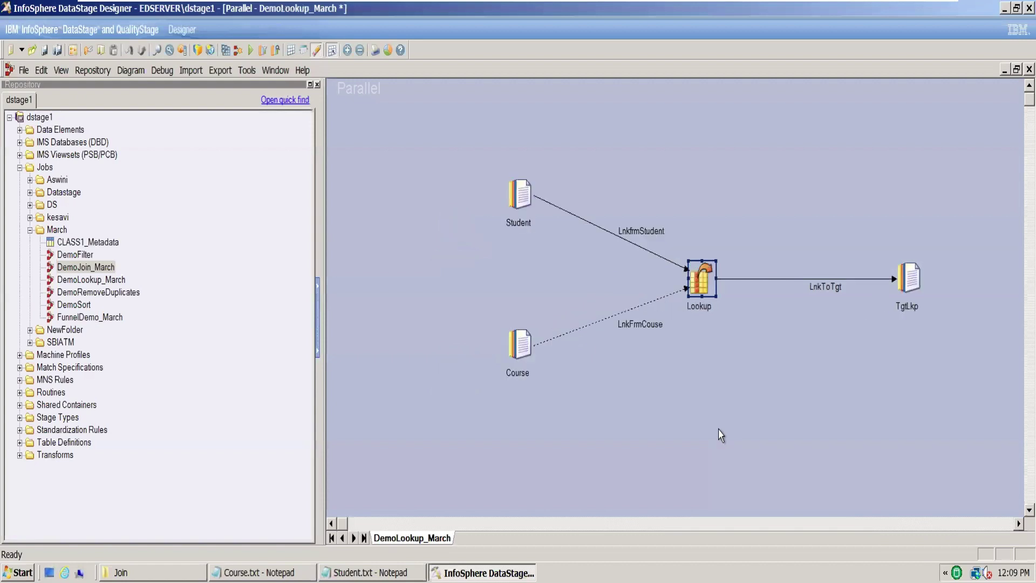
# Step: Open the Lookup stage's Constraints and set LnkFrmCouse's Condition Not Met to Continue
pyautogui.doubleClick(694, 288)
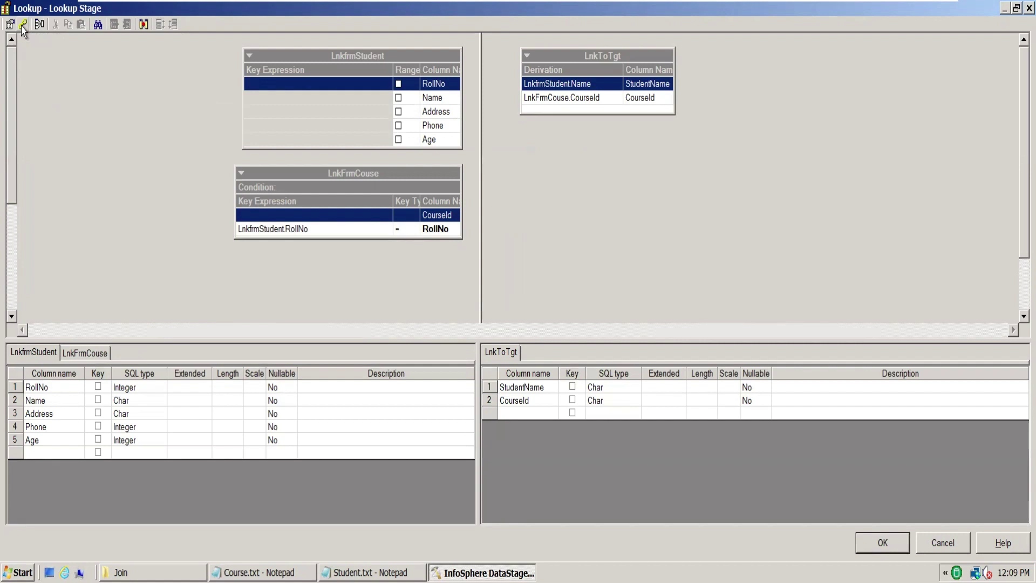
pyautogui.click(22, 27)
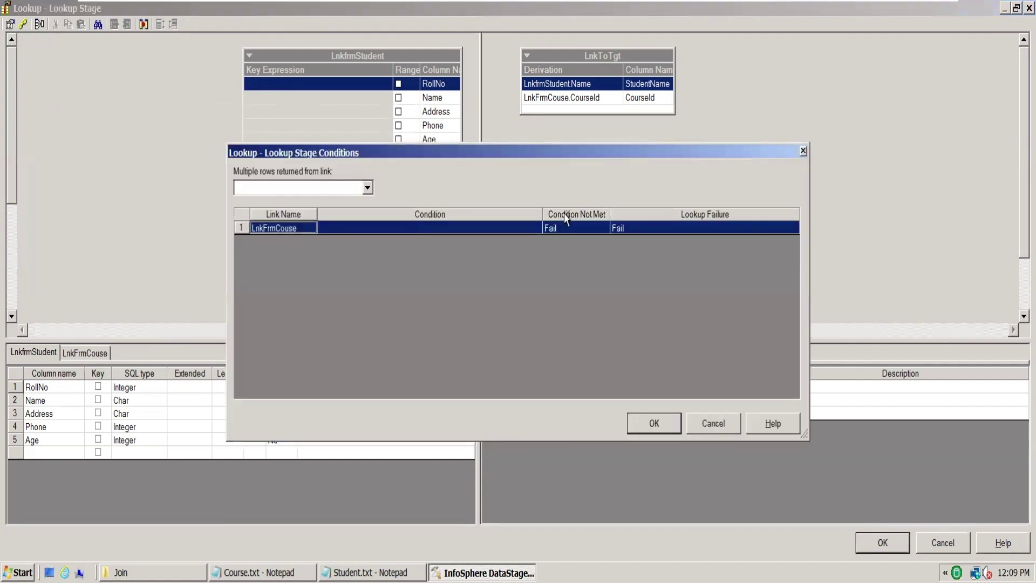
pyautogui.click(575, 232)
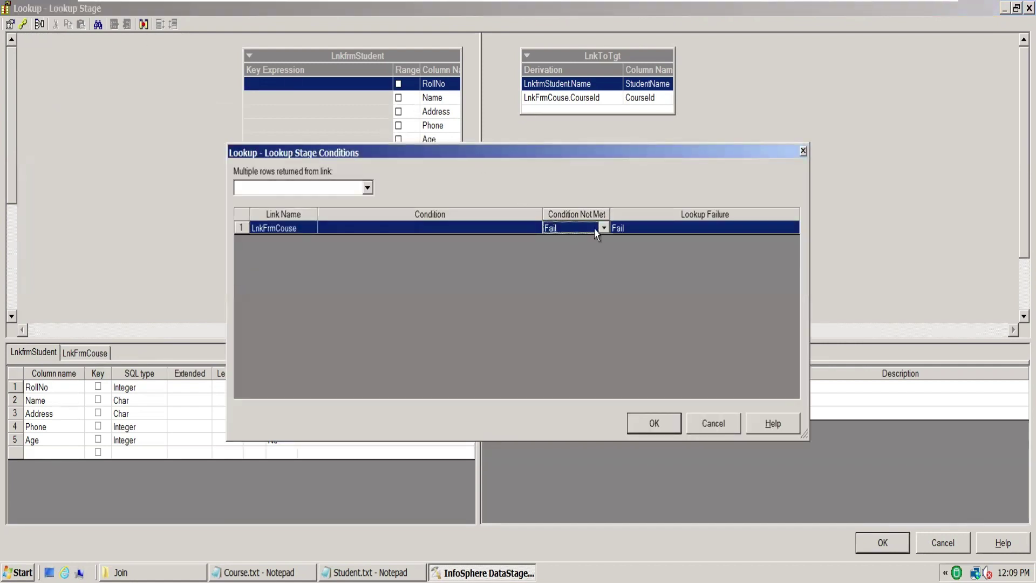
pyautogui.click(603, 228)
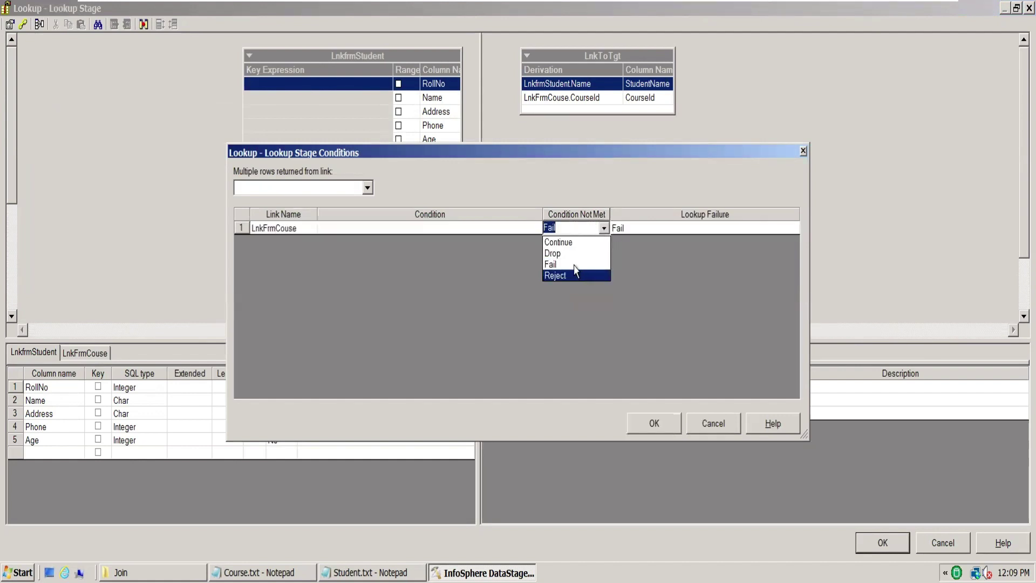
pyautogui.click(606, 241)
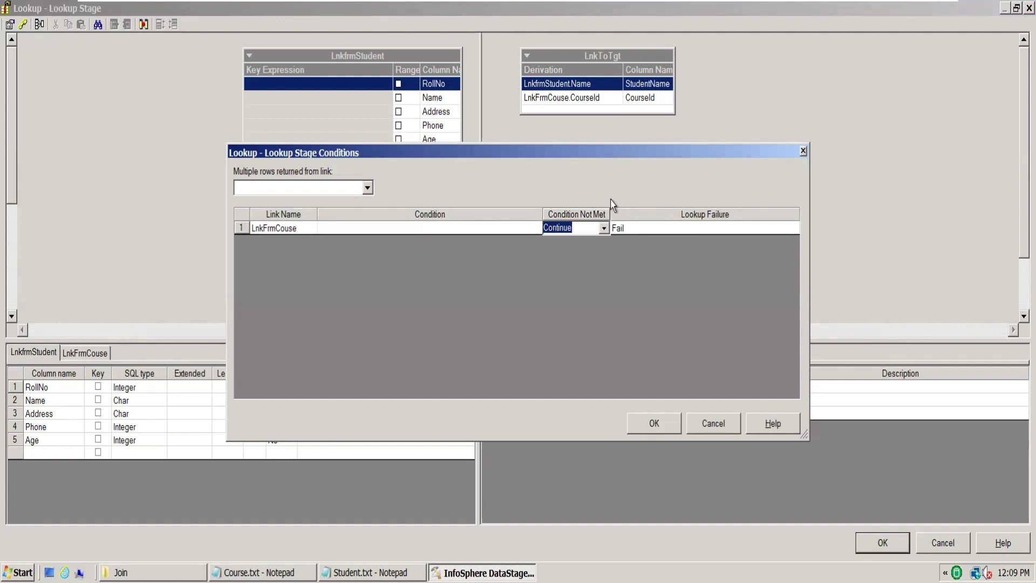
pyautogui.moveTo(593, 158); pyautogui.dragTo(845, 156)
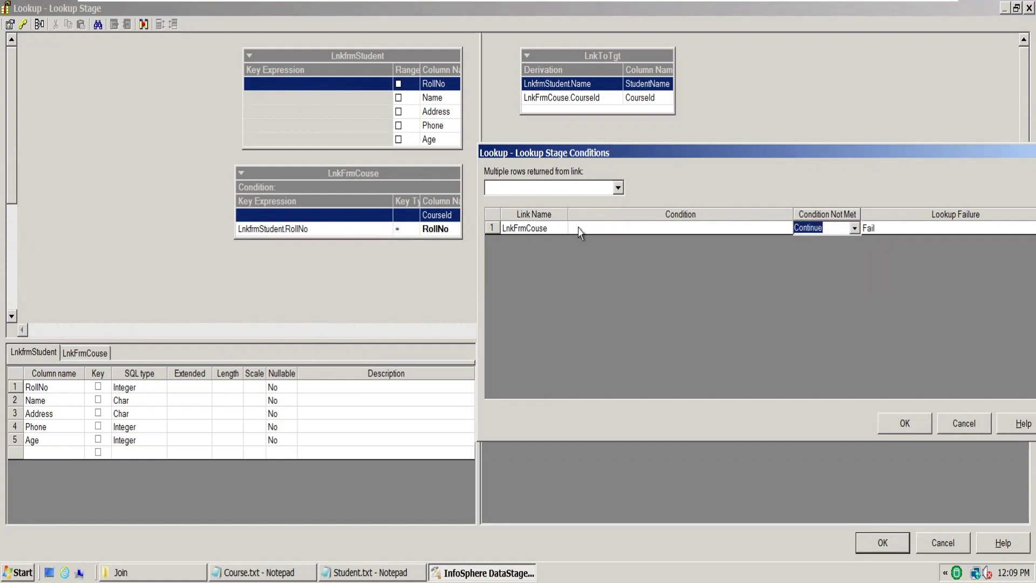
# Step: Change LnkFrmCouse's Condition Not Met to Drop and confirm the conditions dialog
pyautogui.click(855, 229)
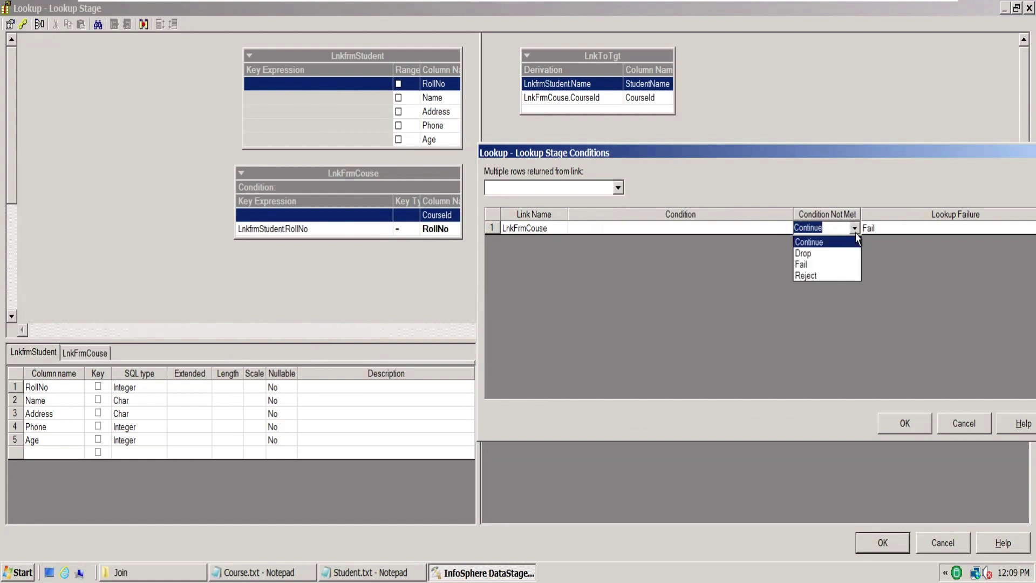
pyautogui.click(842, 257)
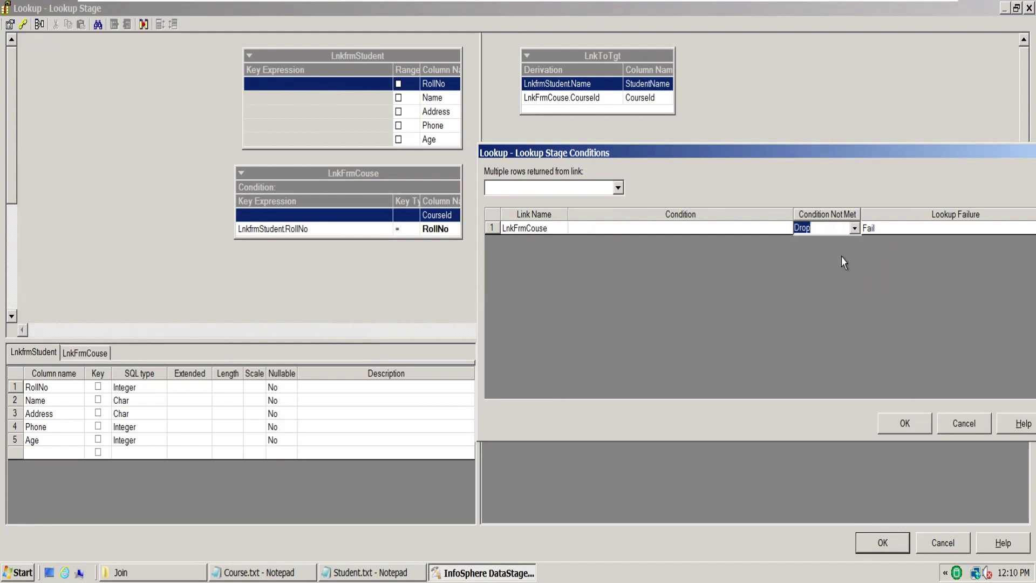
pyautogui.click(830, 279)
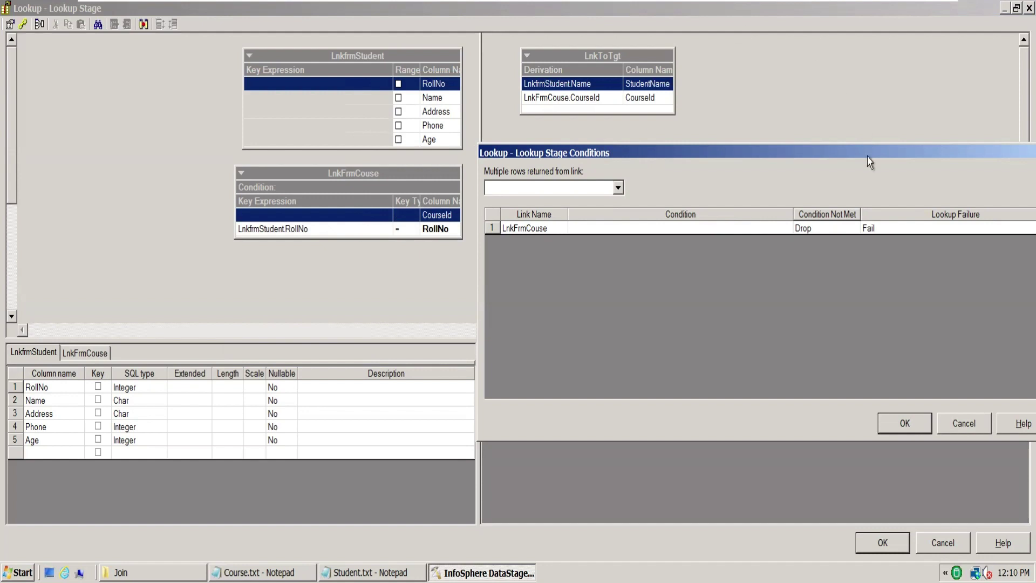
pyautogui.click(817, 231)
pyautogui.click(854, 228)
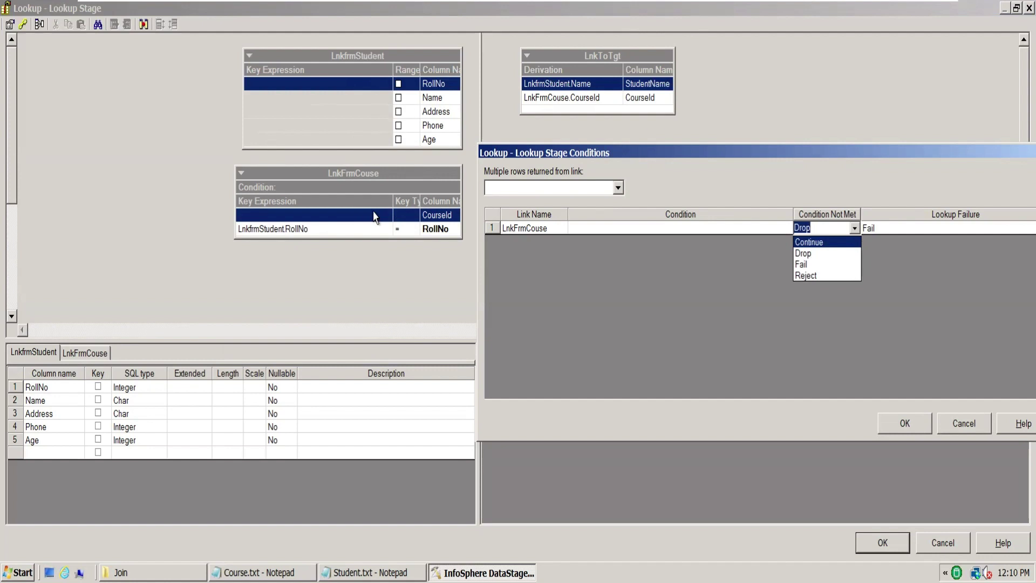
pyautogui.click(824, 253)
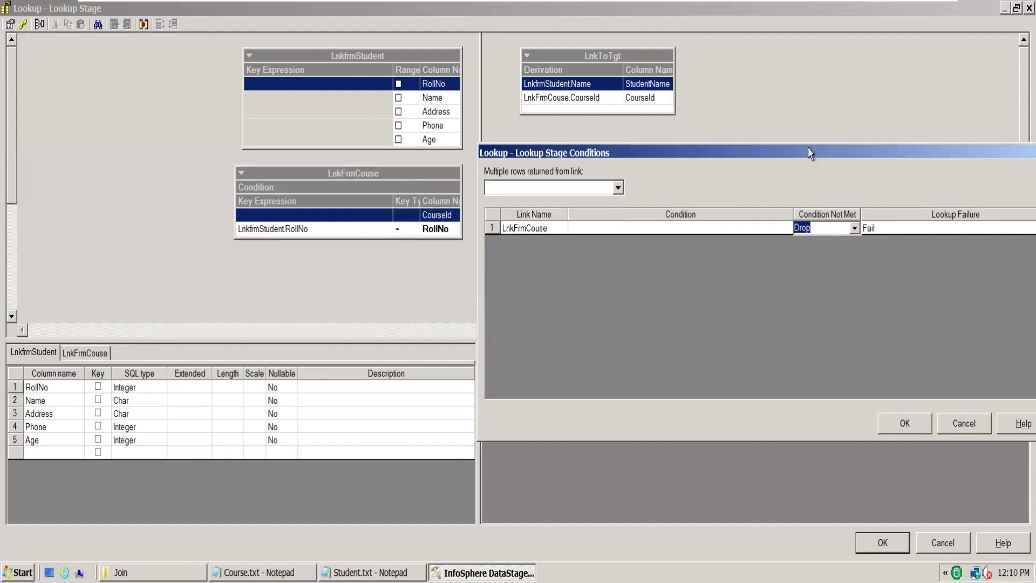
pyautogui.click(593, 140)
pyautogui.click(908, 427)
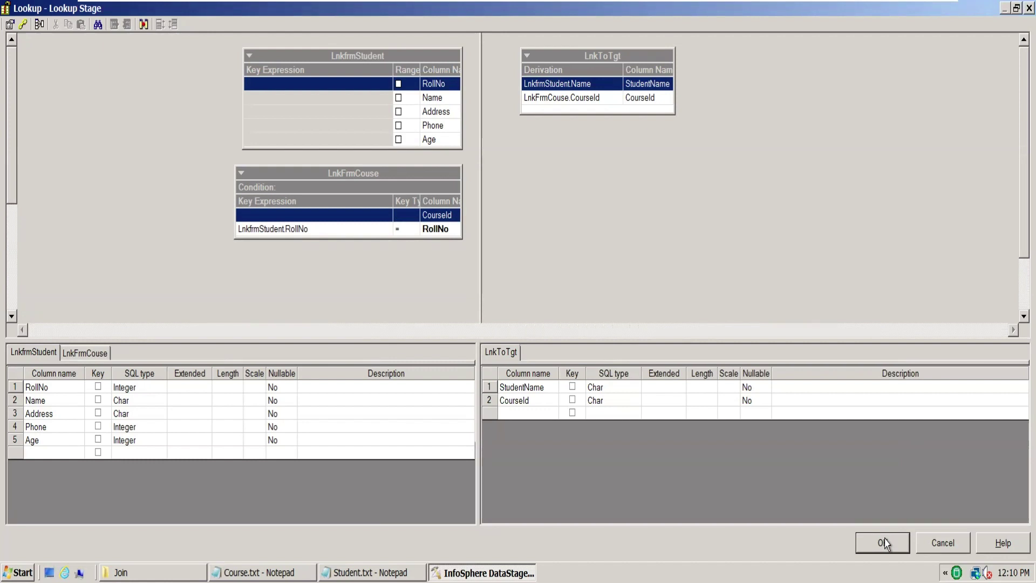
# Step: Reopen the conditions to verify Drop, then close the Lookup stage with OK
pyautogui.click(22, 23)
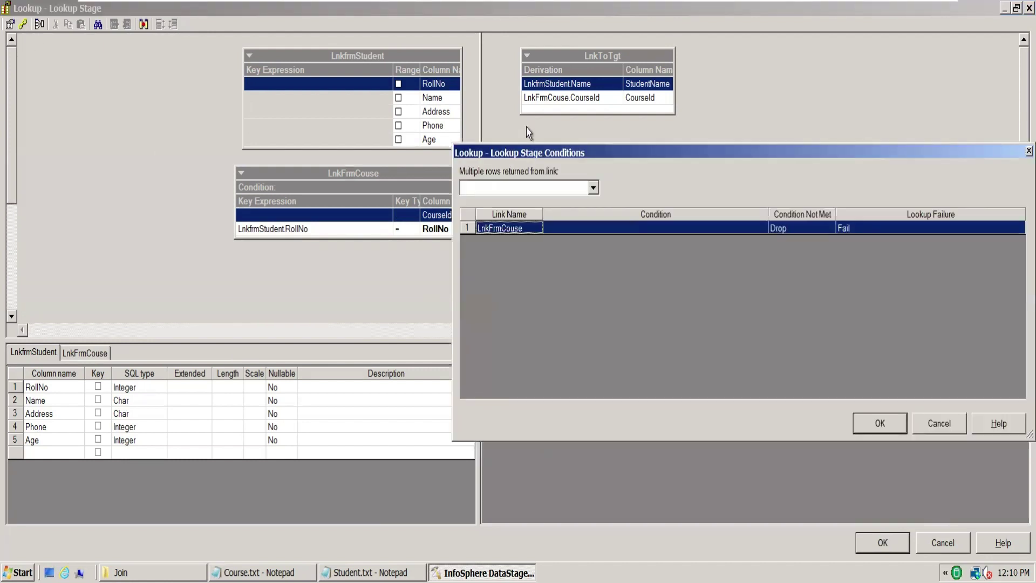
pyautogui.click(812, 230)
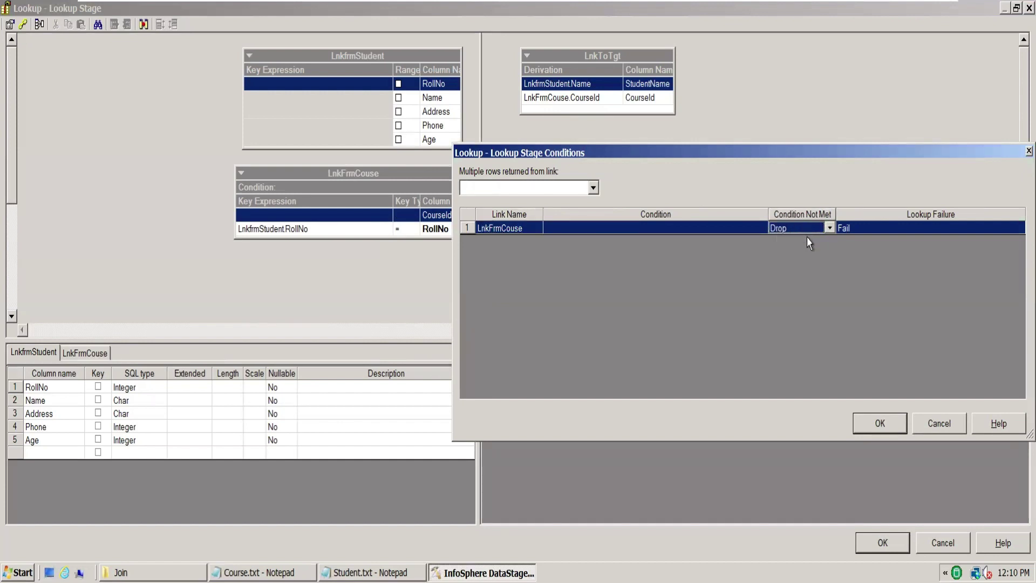
pyautogui.click(870, 428)
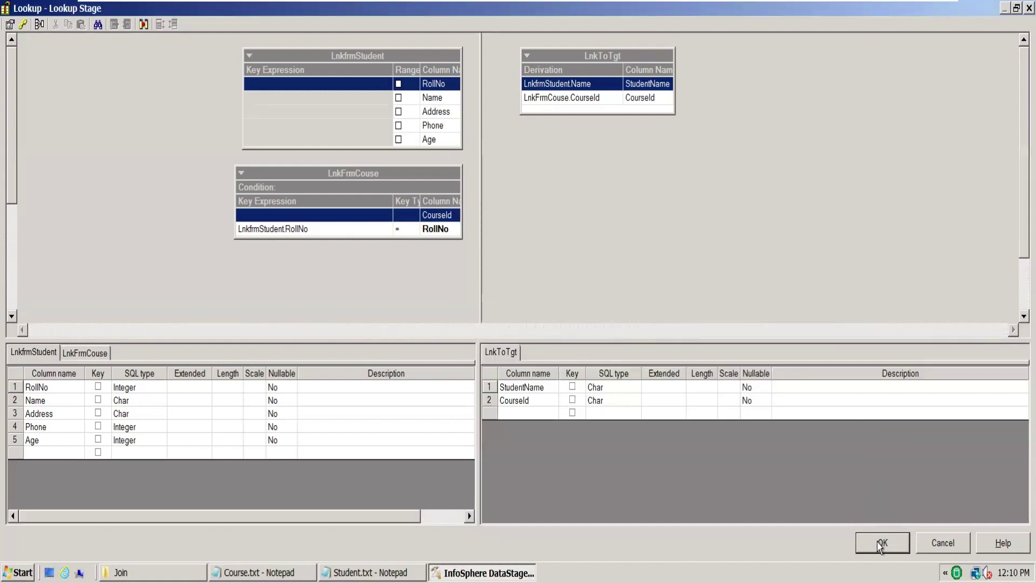
pyautogui.click(879, 544)
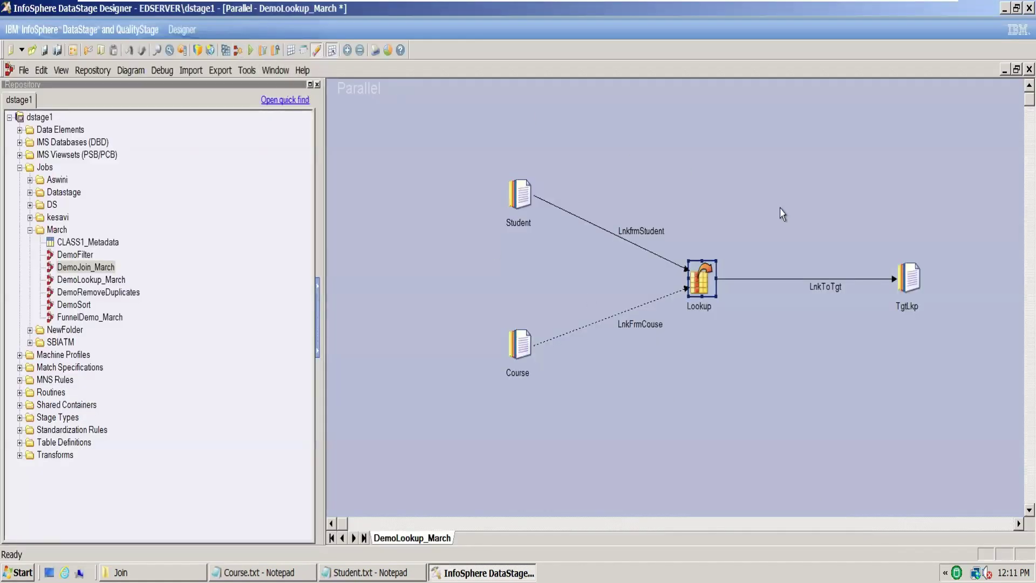
# Step: Set TgtLkp's File property to the March\Join folder path plus \LookupTgt
pyautogui.doubleClick(908, 278)
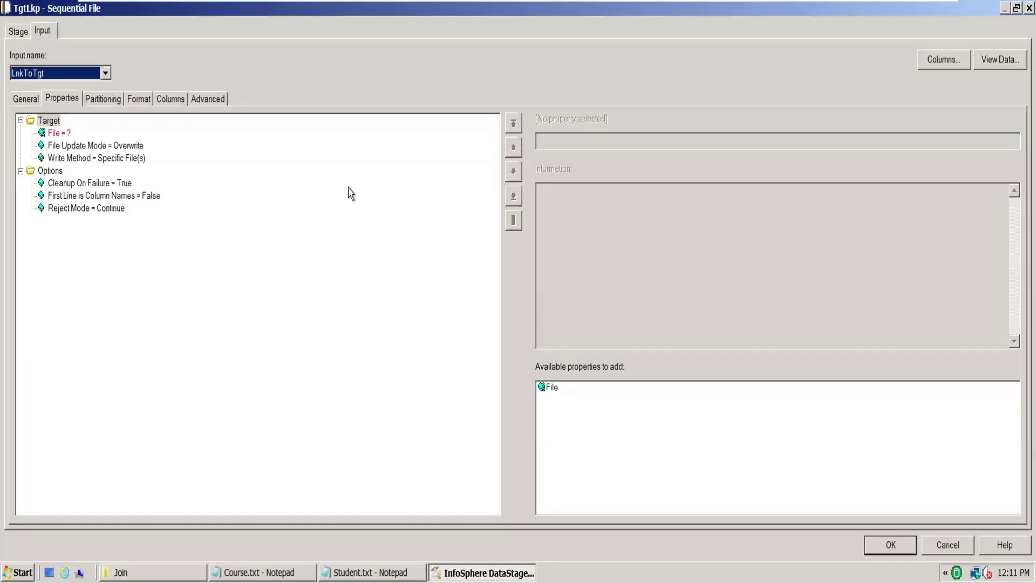
pyautogui.click(60, 134)
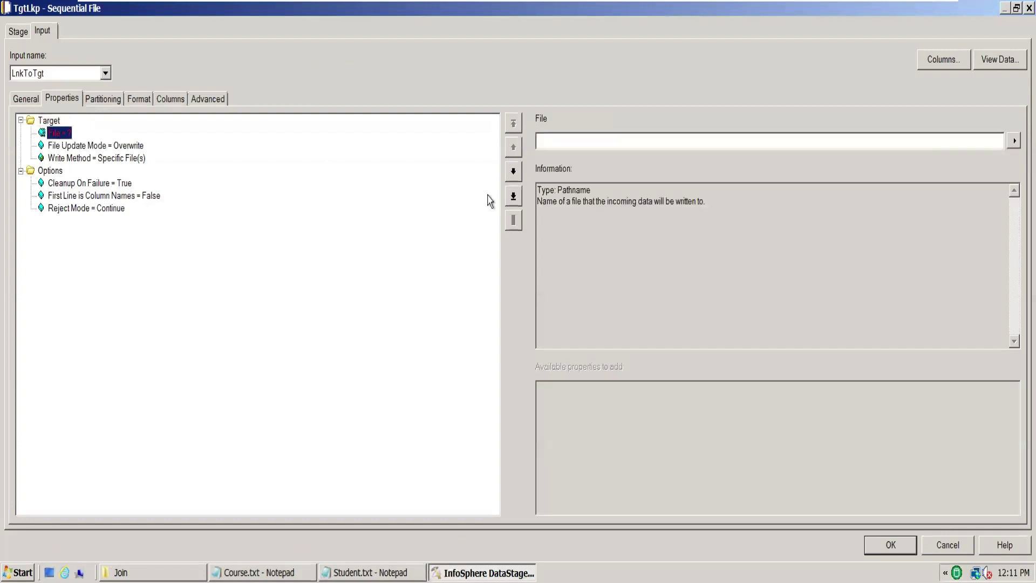
pyautogui.click(590, 140)
pyautogui.write('C:\\Users\\student\\Desktop\\March\\Join')
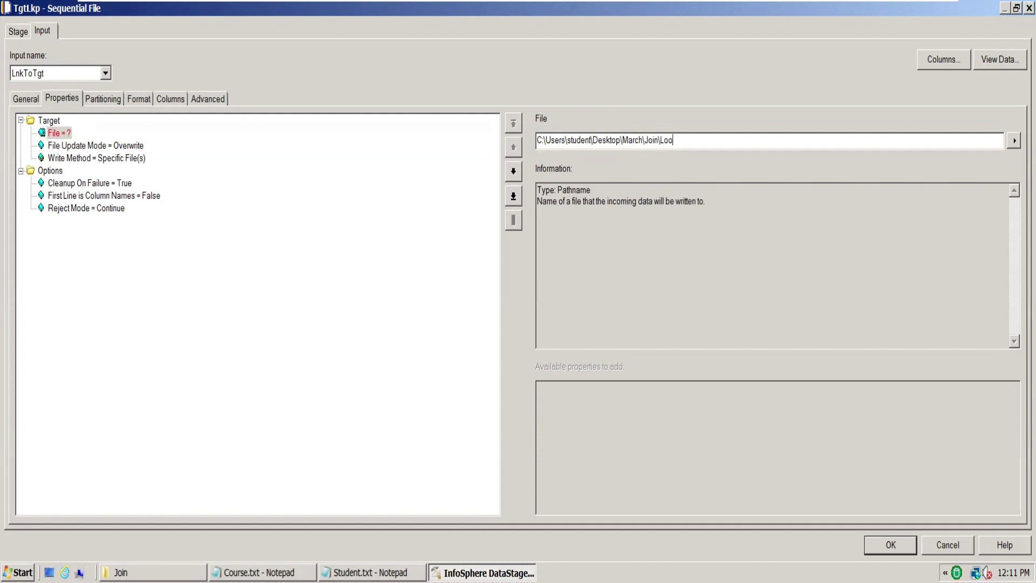
pyautogui.write('\\LookupTgt.txt')
# Step: On the Format tab, set the field delimiter to tab and quote to none
pyautogui.click(141, 100)
pyautogui.click(95, 170)
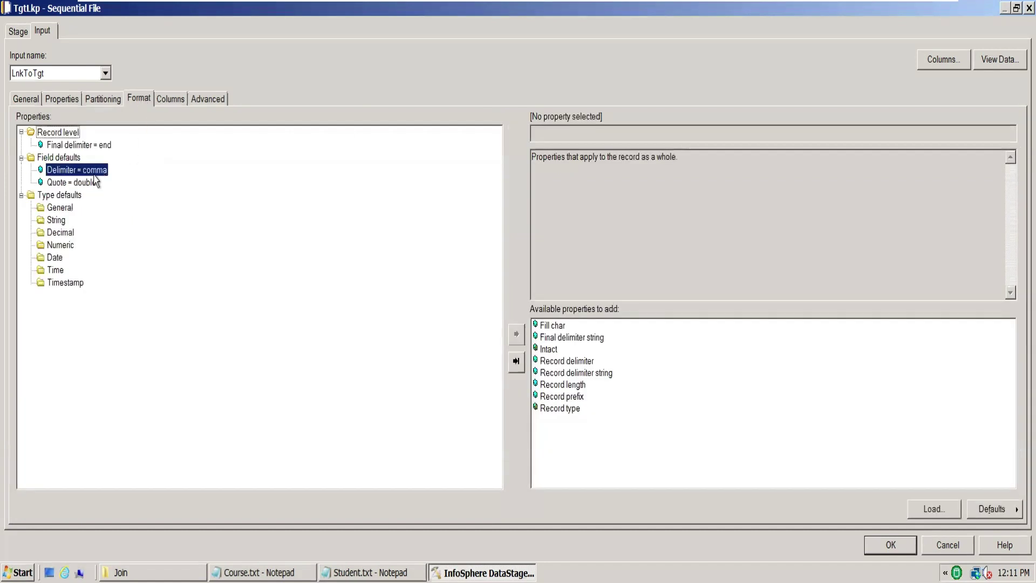
pyautogui.click(1009, 132)
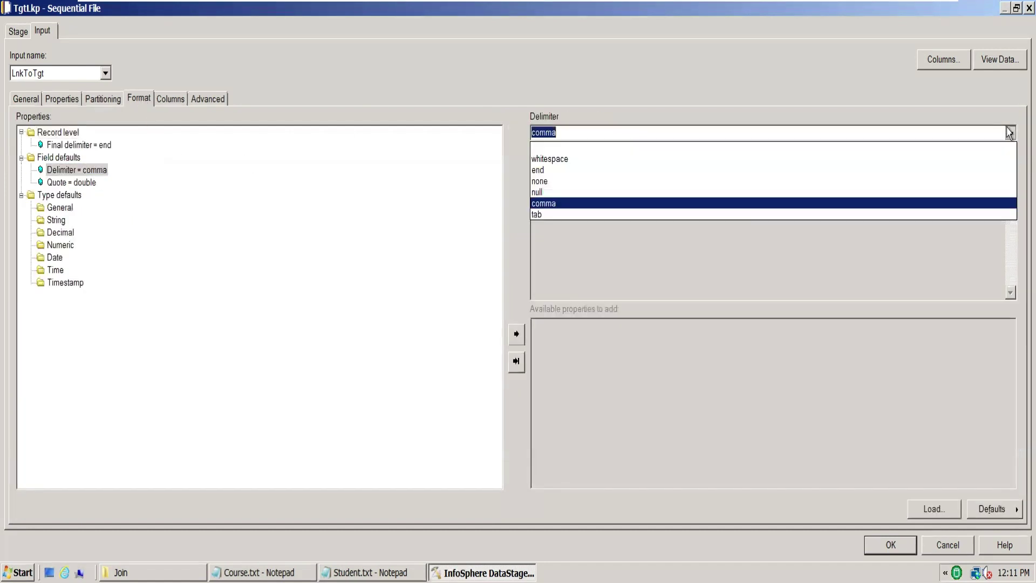
pyautogui.click(551, 218)
pyautogui.click(77, 185)
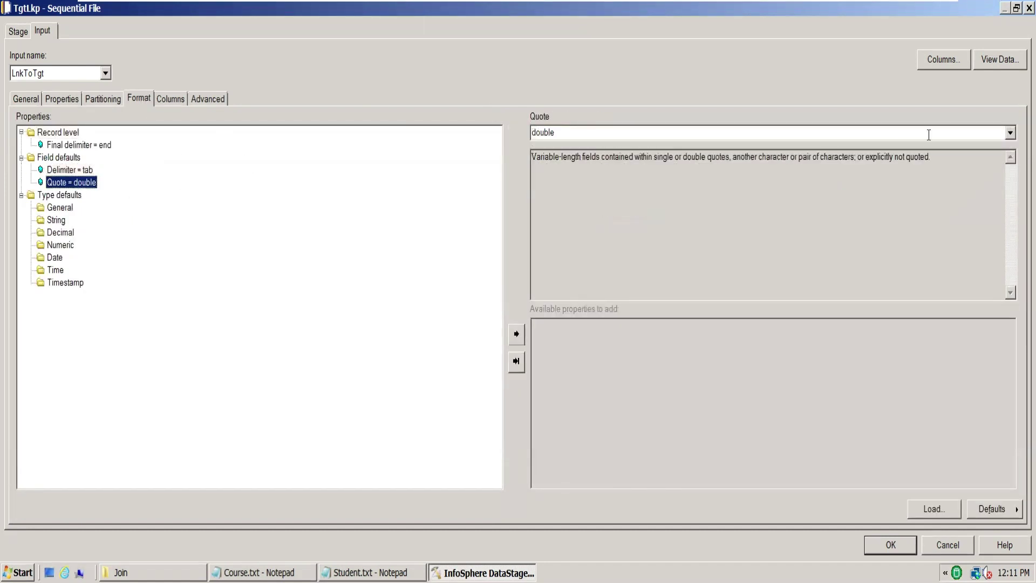
pyautogui.click(1010, 133)
pyautogui.click(663, 183)
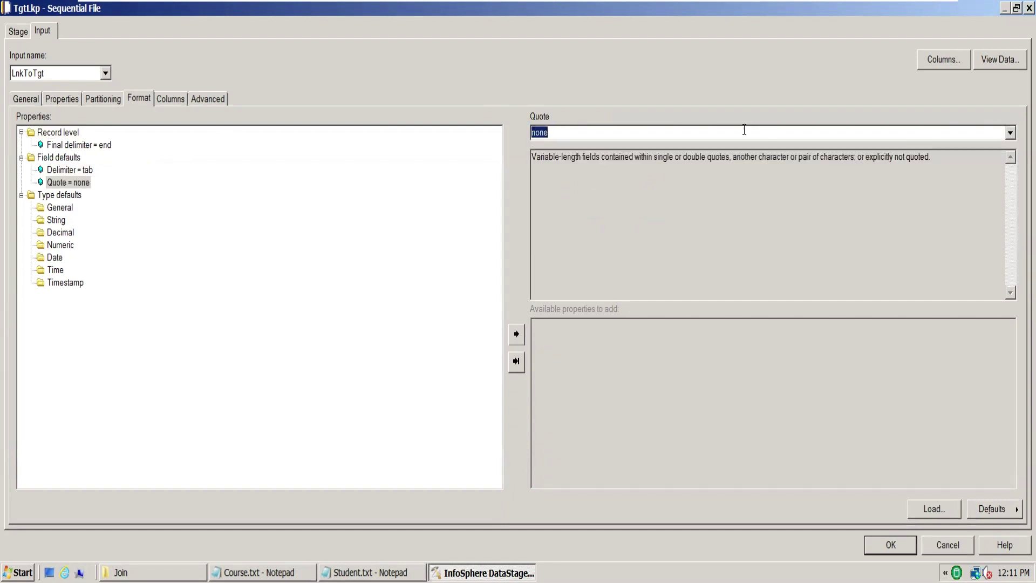